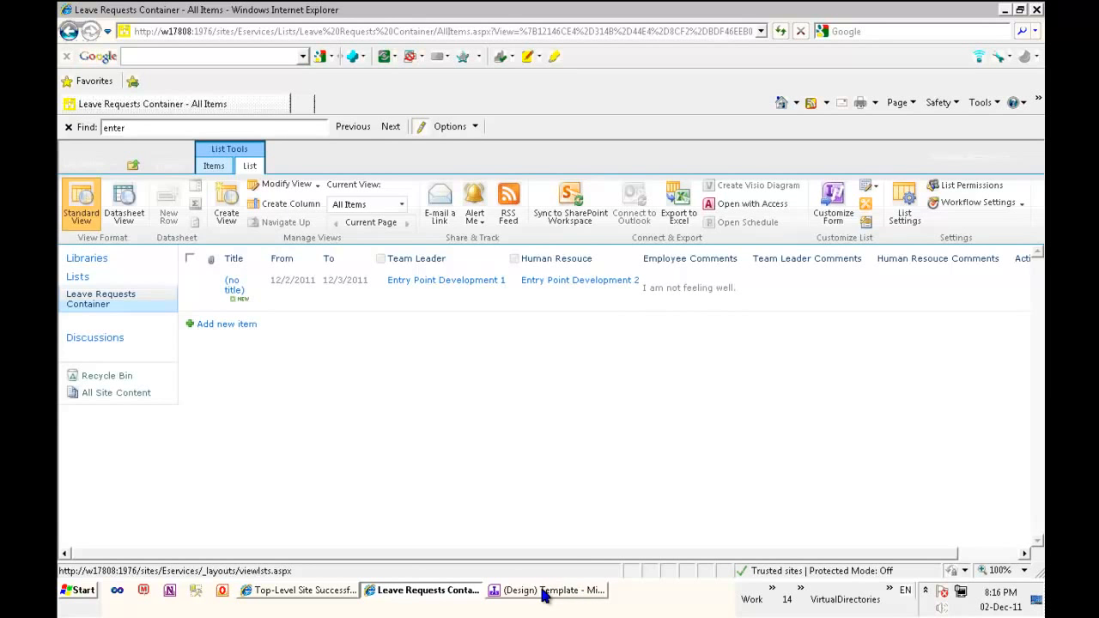
# - Switch to the InfoPath Designer window with the leave request form template
pyautogui.click(543, 591)
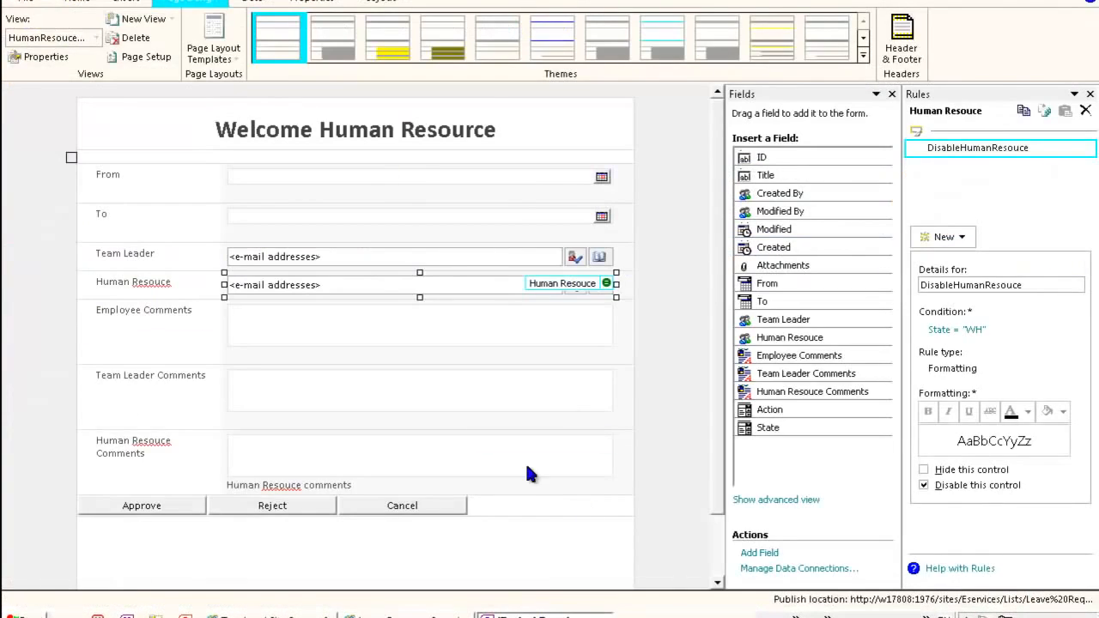
pyautogui.click(698, 299)
pyautogui.scroll(-1, 601, 318)
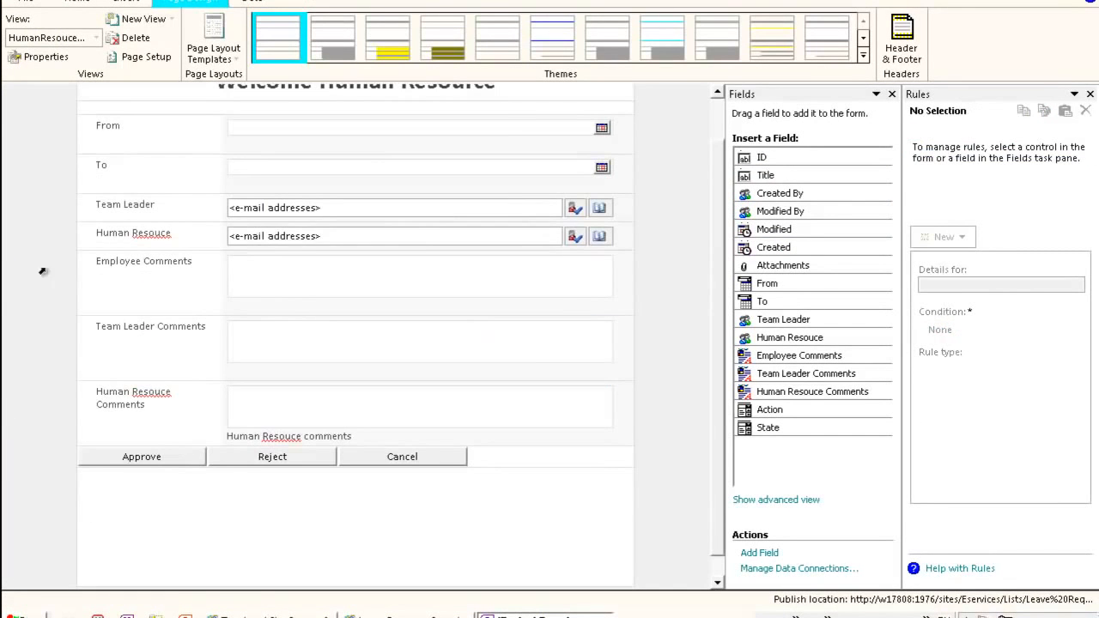
pyautogui.scroll(1, 21, 240)
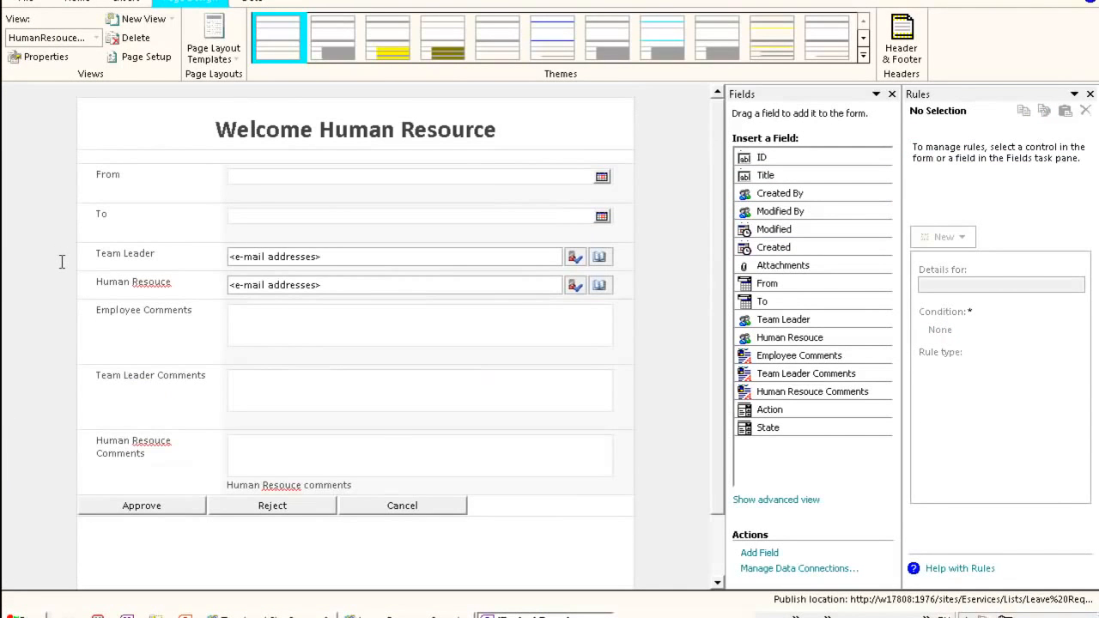
# - In EmployeeView, make the From date picker required by enabling Cannot be blank in its properties
pyautogui.click(93, 38)
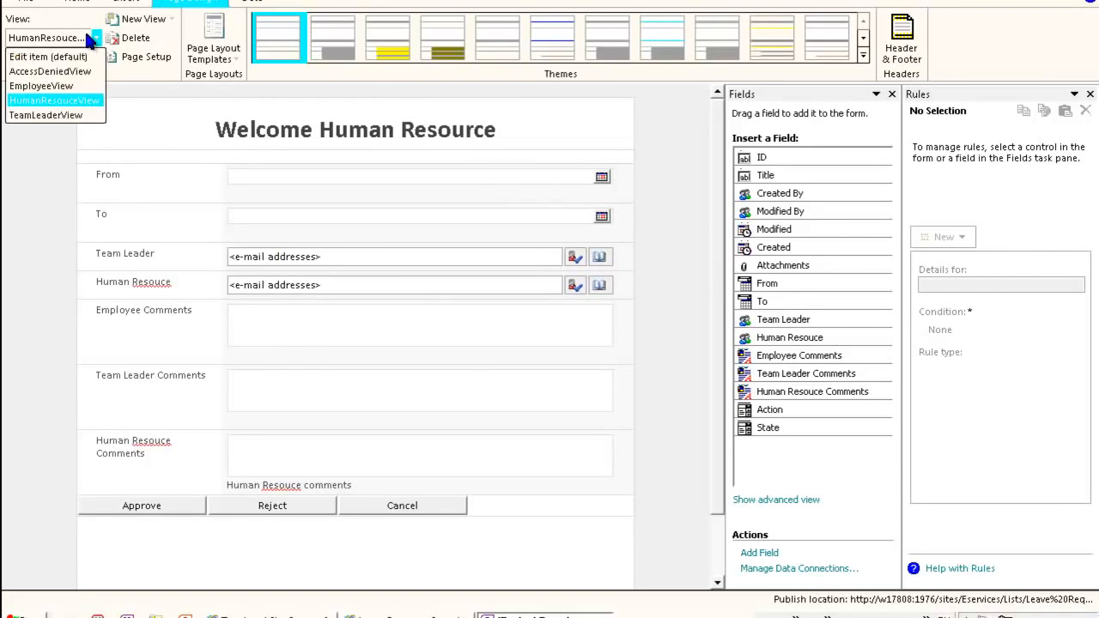
pyautogui.click(38, 89)
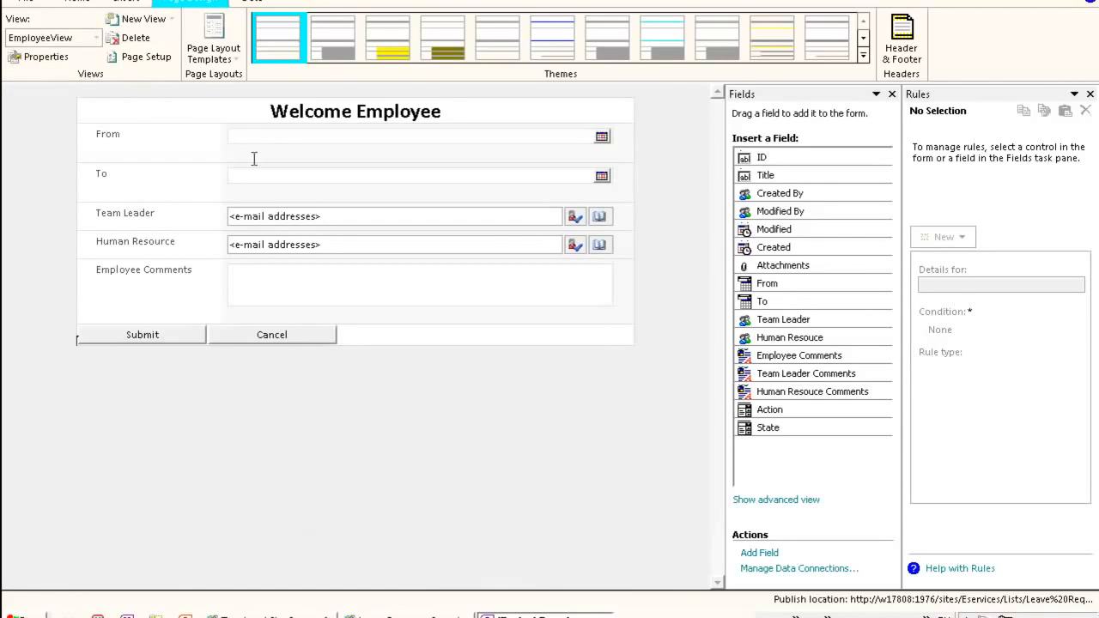
pyautogui.click(287, 137)
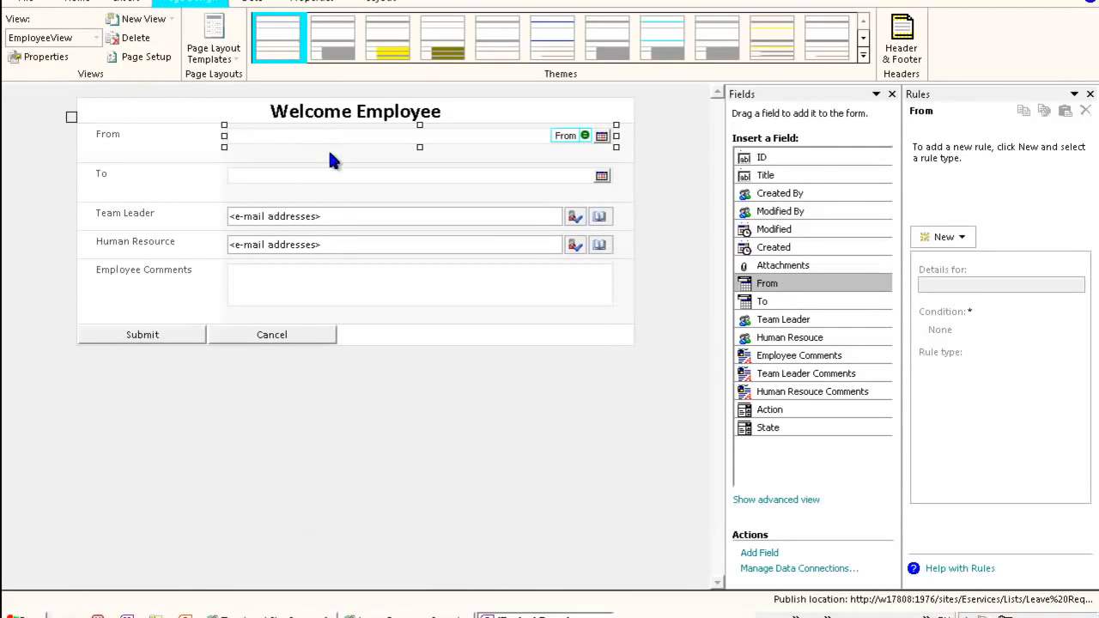
pyautogui.rightClick(324, 141)
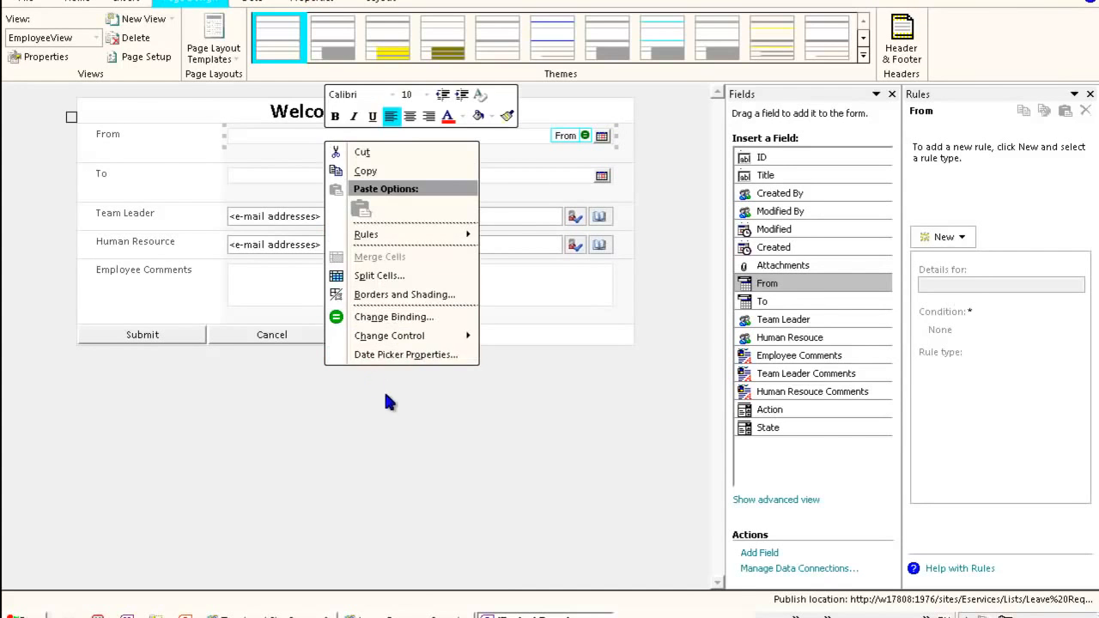
pyautogui.press('Escape')
pyautogui.click(46, 152)
pyautogui.click(276, 144)
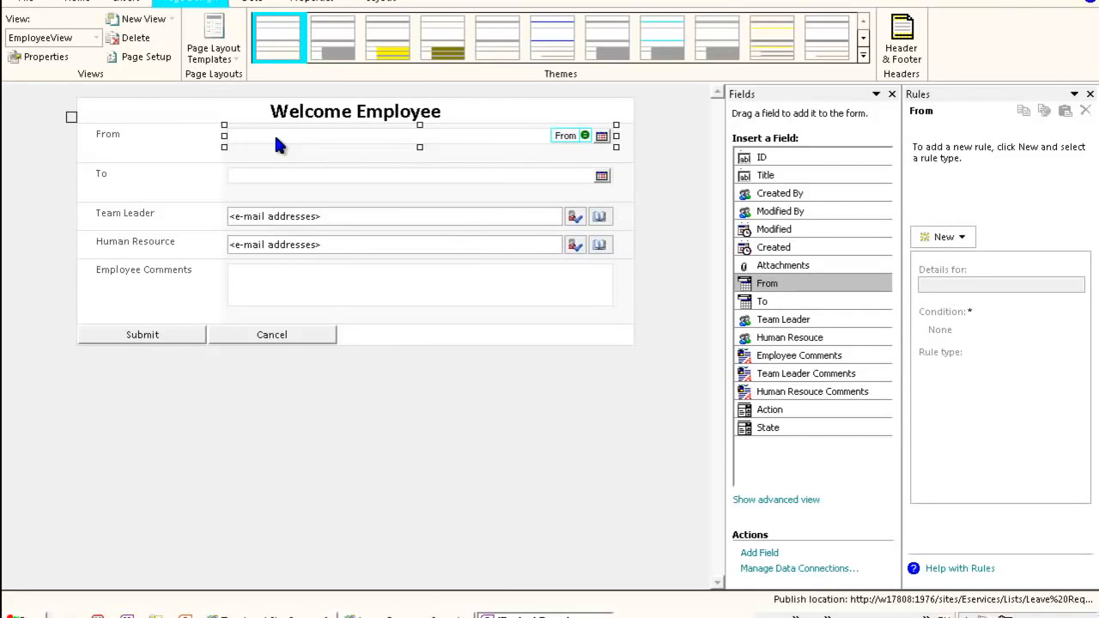
pyautogui.rightClick(275, 139)
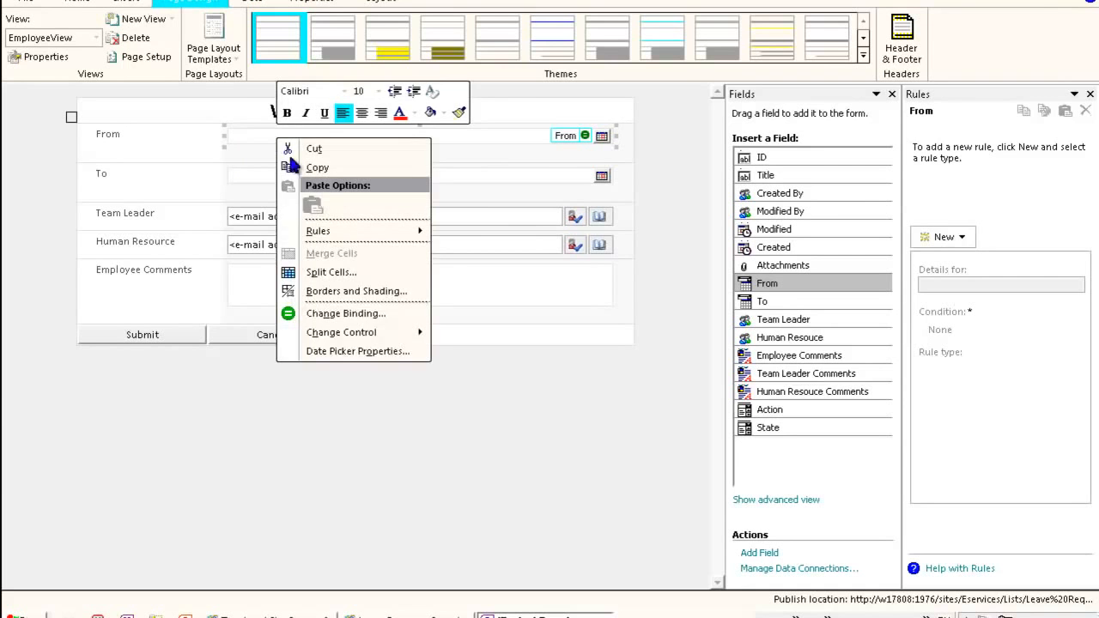
pyautogui.click(386, 352)
pyautogui.click(470, 354)
pyautogui.click(685, 425)
pyautogui.click(536, 423)
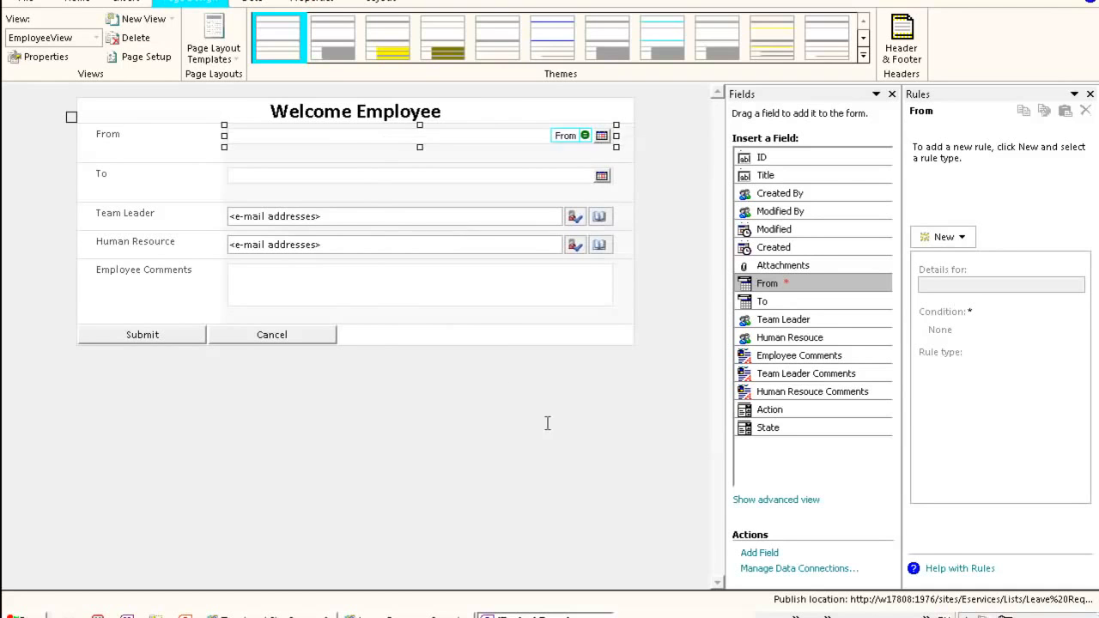
# - Make the To date picker required by enabling Cannot be blank in its properties
pyautogui.click(361, 171)
pyautogui.rightClick(362, 171)
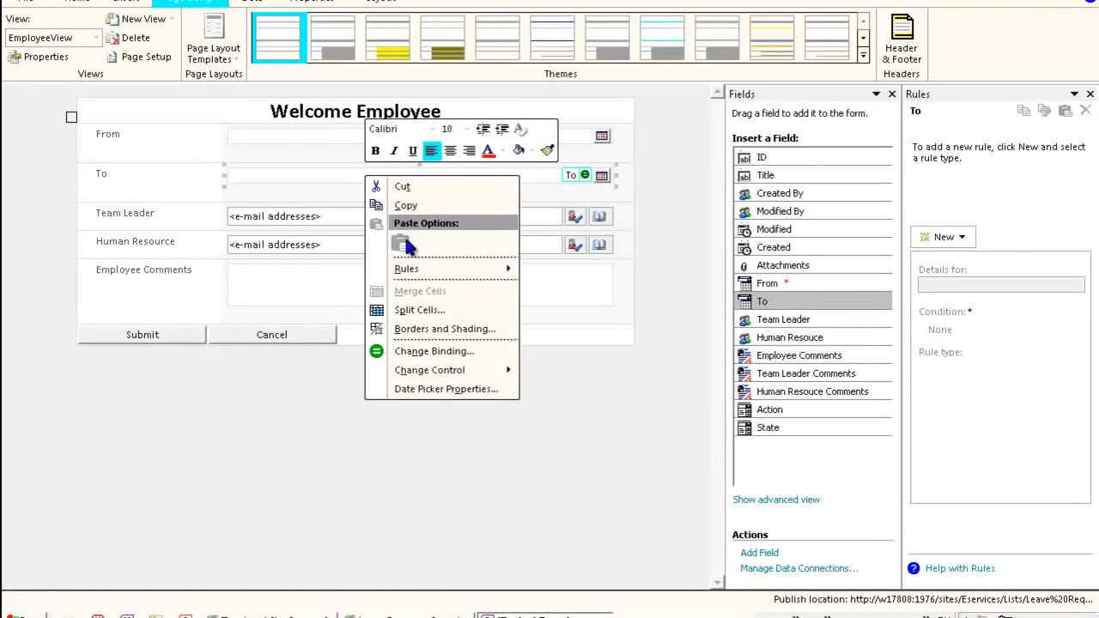
pyautogui.click(433, 390)
pyautogui.click(464, 354)
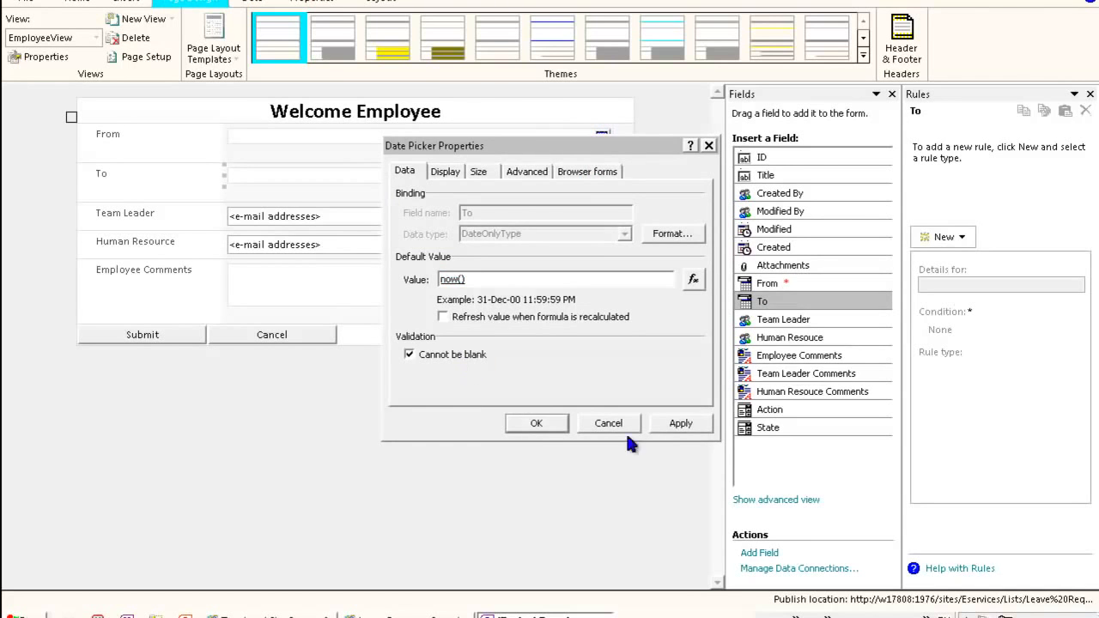
pyautogui.click(536, 423)
pyautogui.click(325, 215)
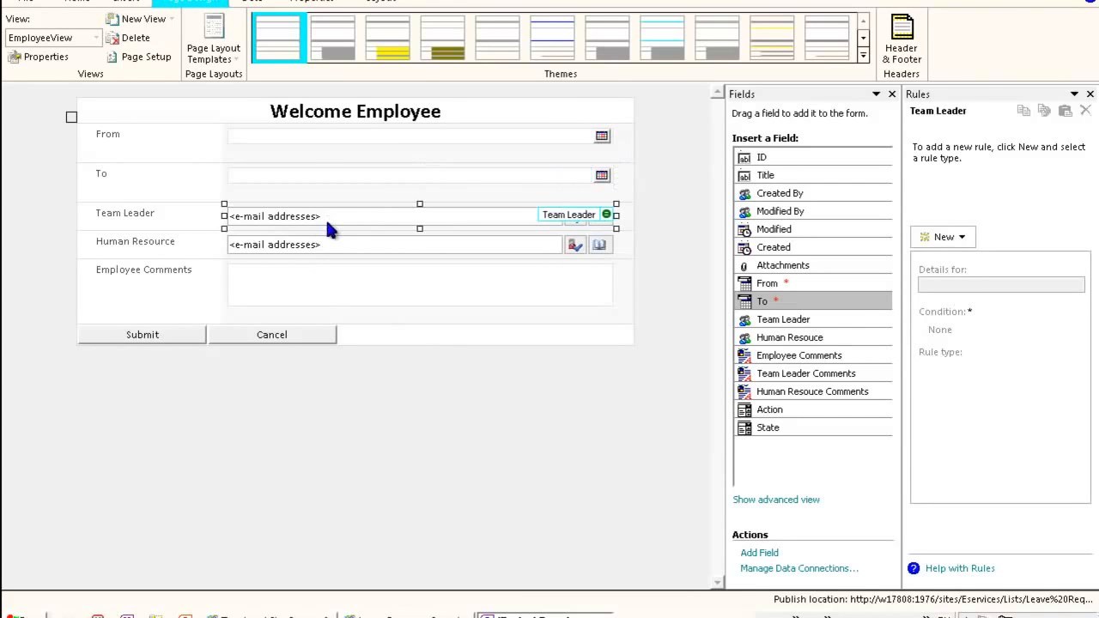
pyautogui.keyDown('ctrl'); pyautogui.click(322, 241); pyautogui.keyUp('ctrl')
pyautogui.rightClick(334, 245)
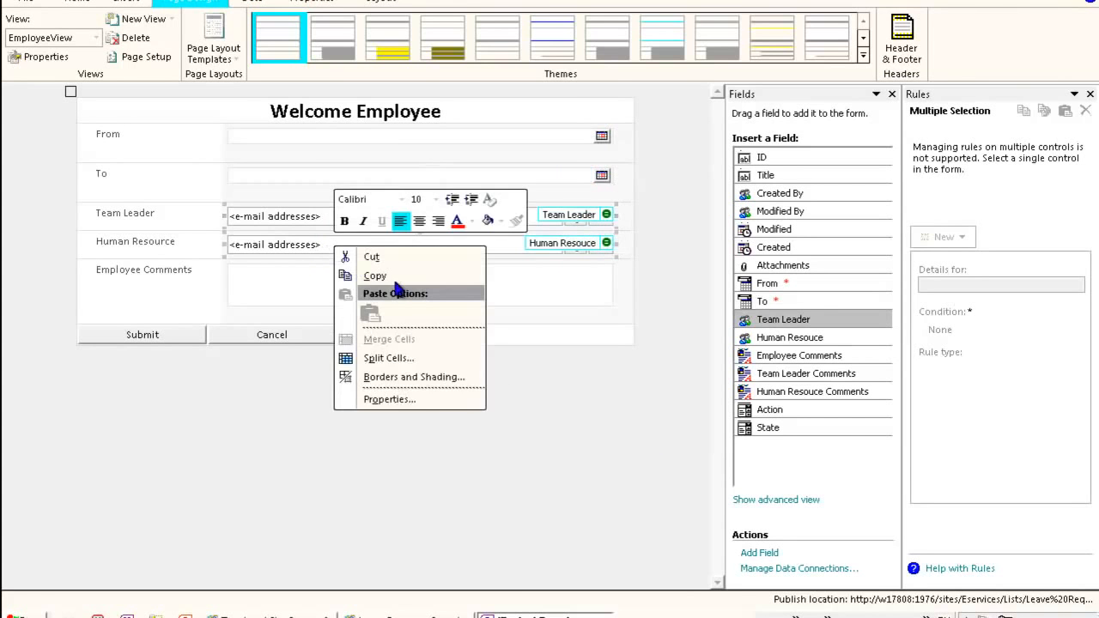
pyautogui.click(414, 401)
pyautogui.press('Escape')
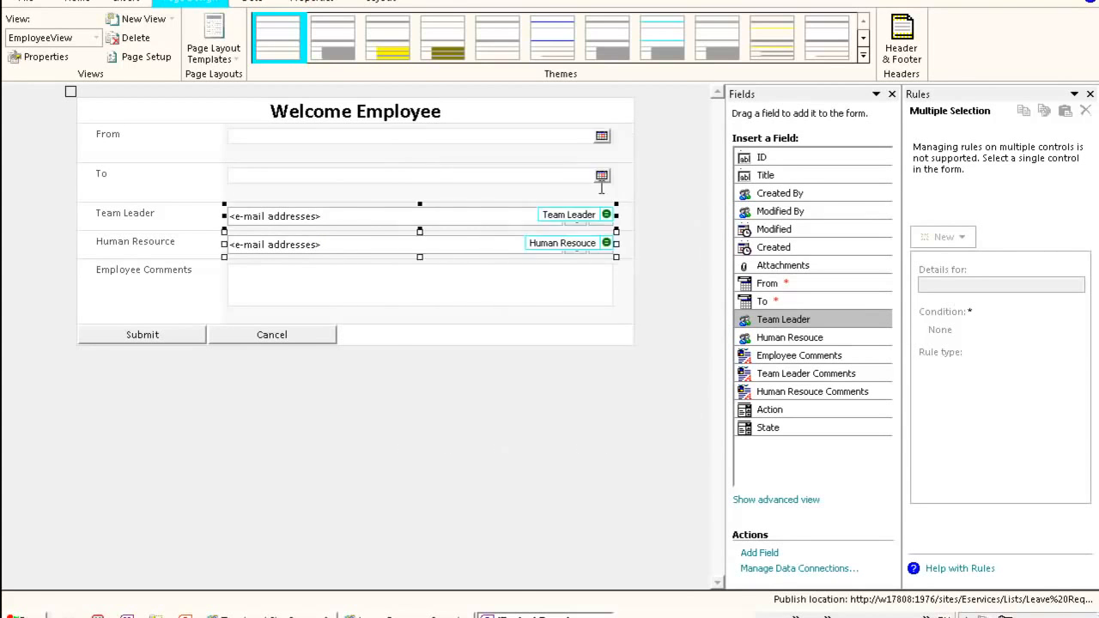
# - Open the Team Leader person picker's properties and confirm Cannot be blank
pyautogui.click(446, 298)
pyautogui.rightClick(437, 223)
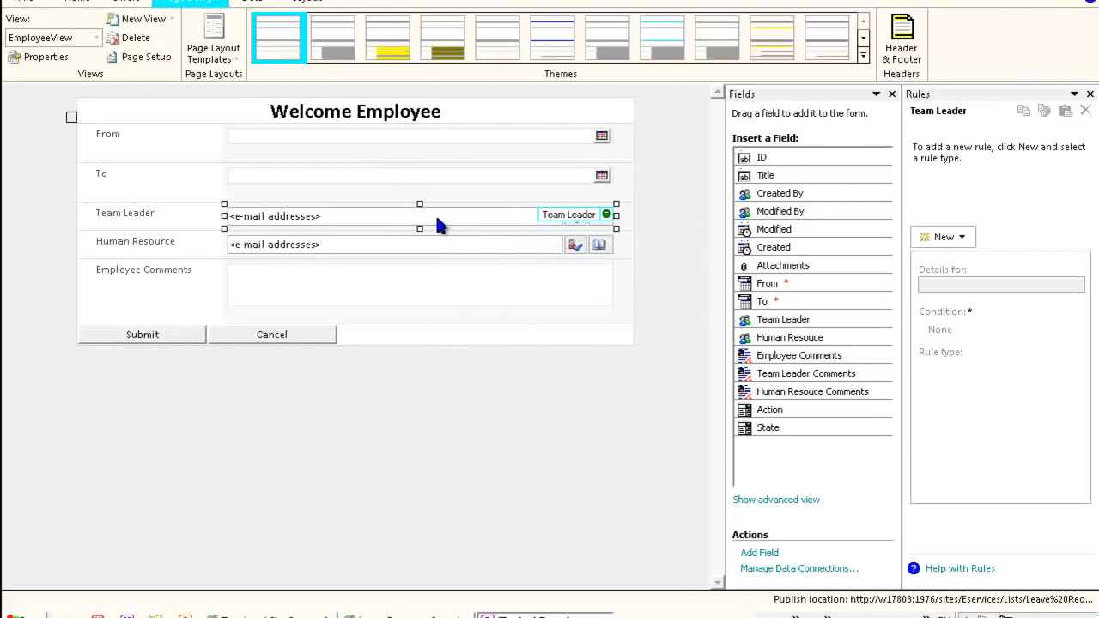
pyautogui.click(515, 458)
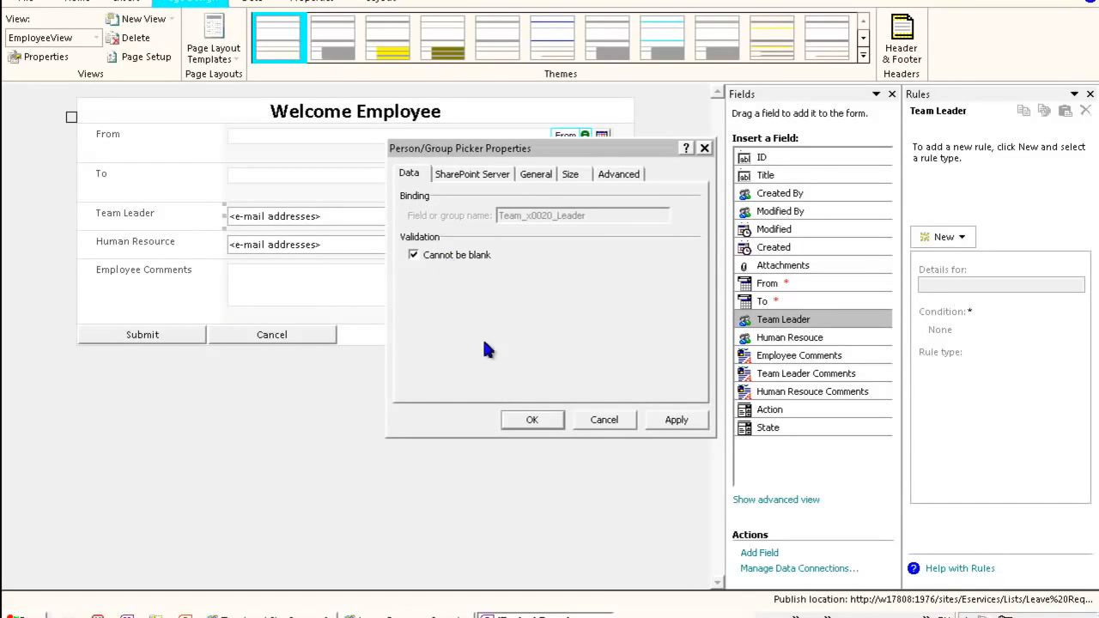
pyautogui.click(533, 420)
# - Make the Human Resource person picker required by enabling Cannot be blank in its properties
pyautogui.click(403, 240)
pyautogui.rightClick(402, 237)
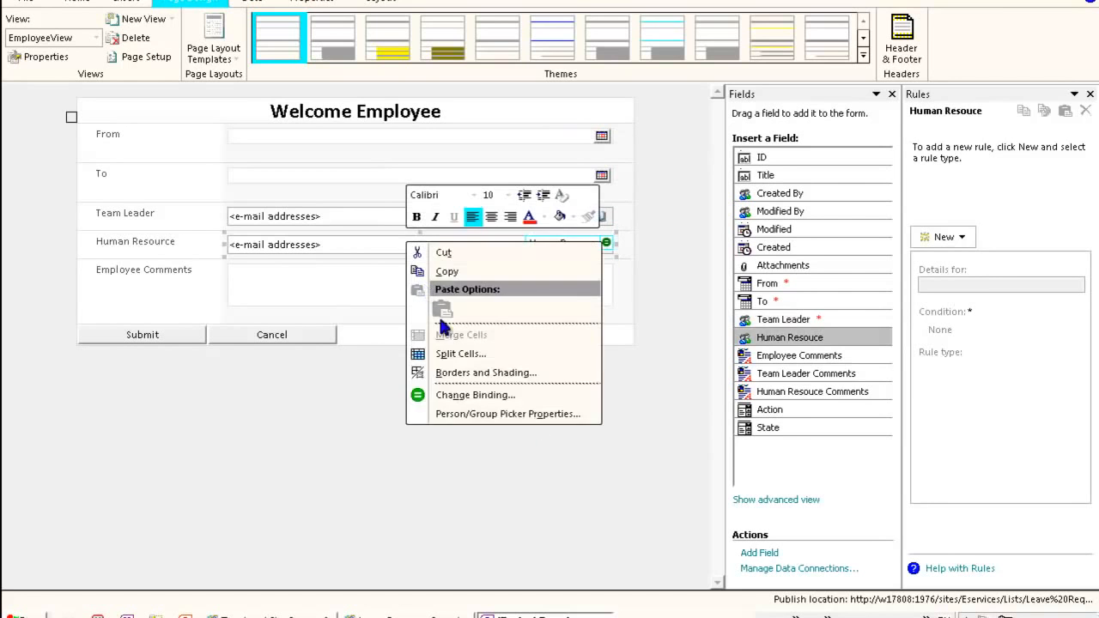
pyautogui.click(514, 416)
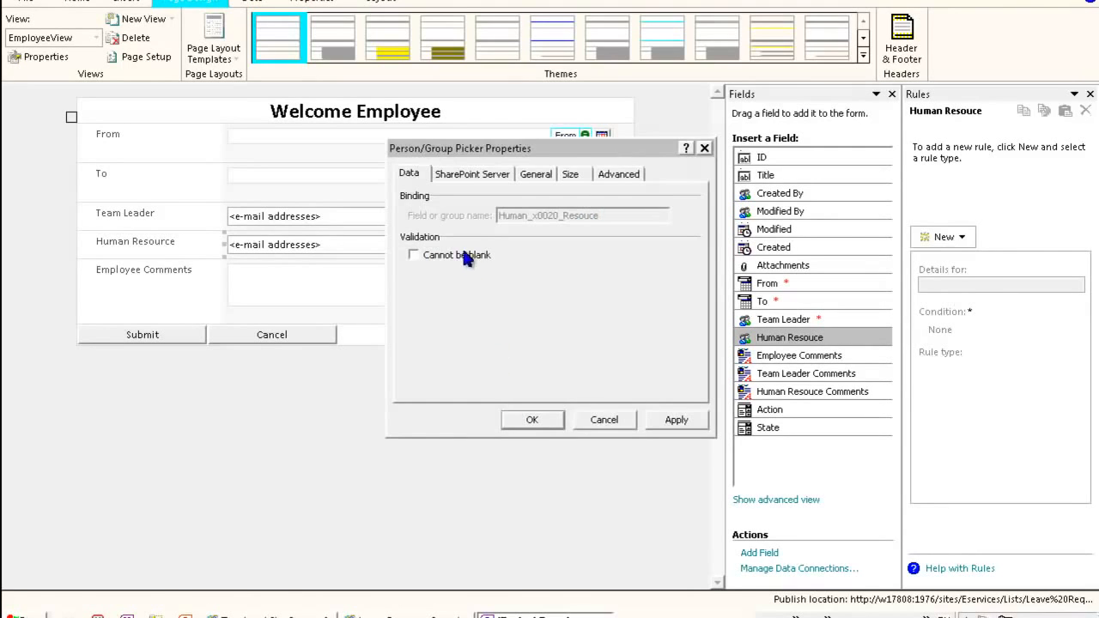
pyautogui.click(531, 420)
# - Make the Employee Comments rich text box required by enabling Cannot be blank in its properties
pyautogui.click(340, 279)
pyautogui.rightClick(340, 280)
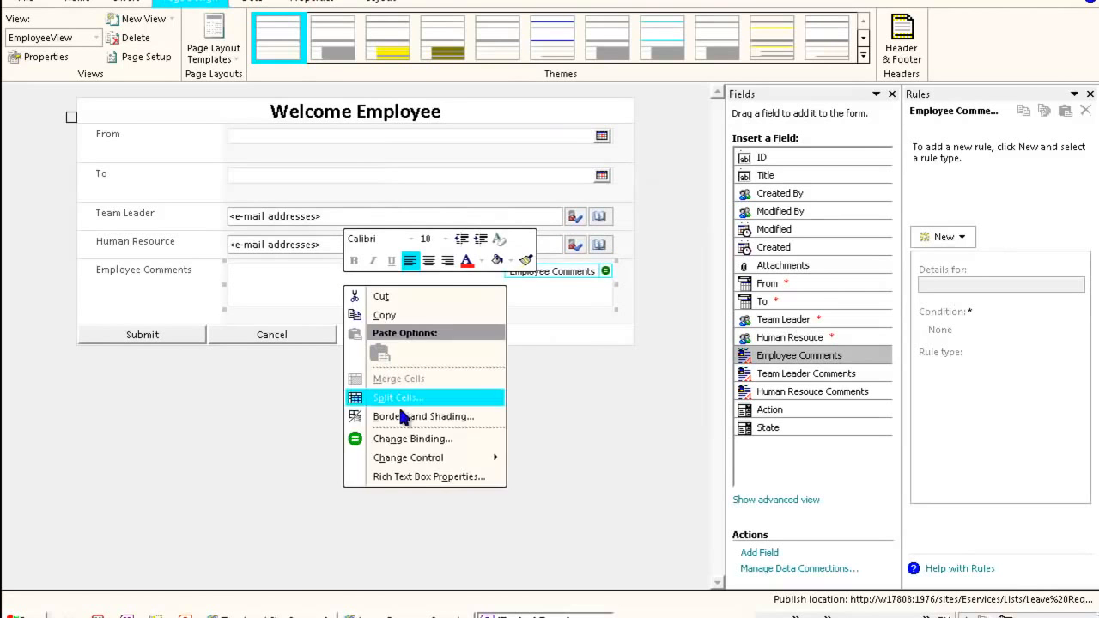
pyautogui.click(413, 477)
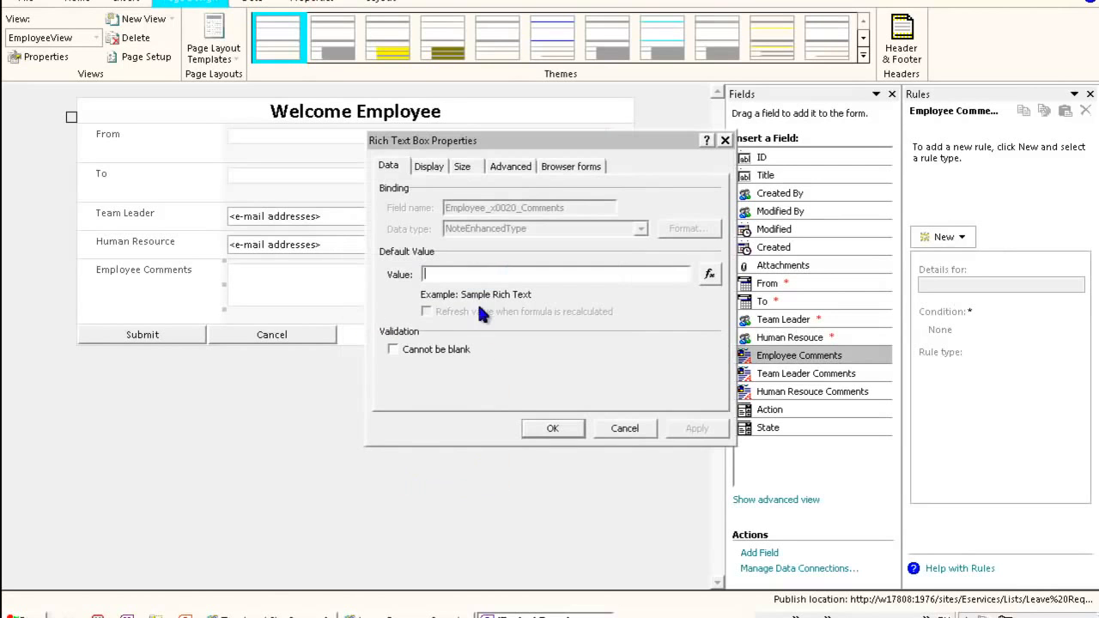
pyautogui.click(438, 359)
pyautogui.click(697, 429)
pyautogui.click(553, 429)
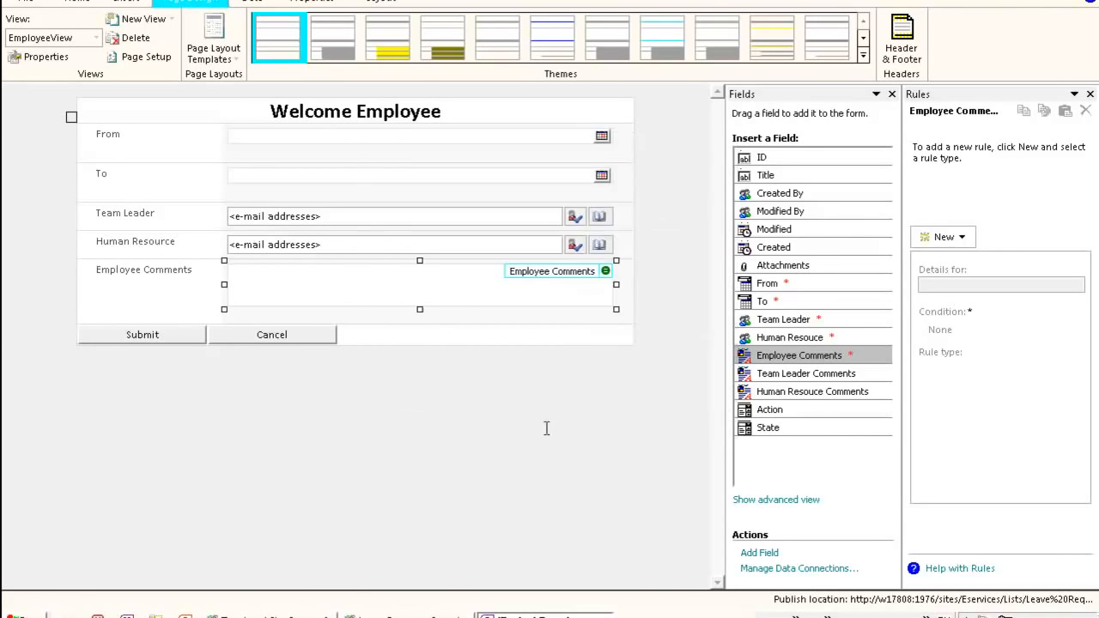
# - Switch to HumanResouceView and inspect each of its fields in turn
pyautogui.click(499, 464)
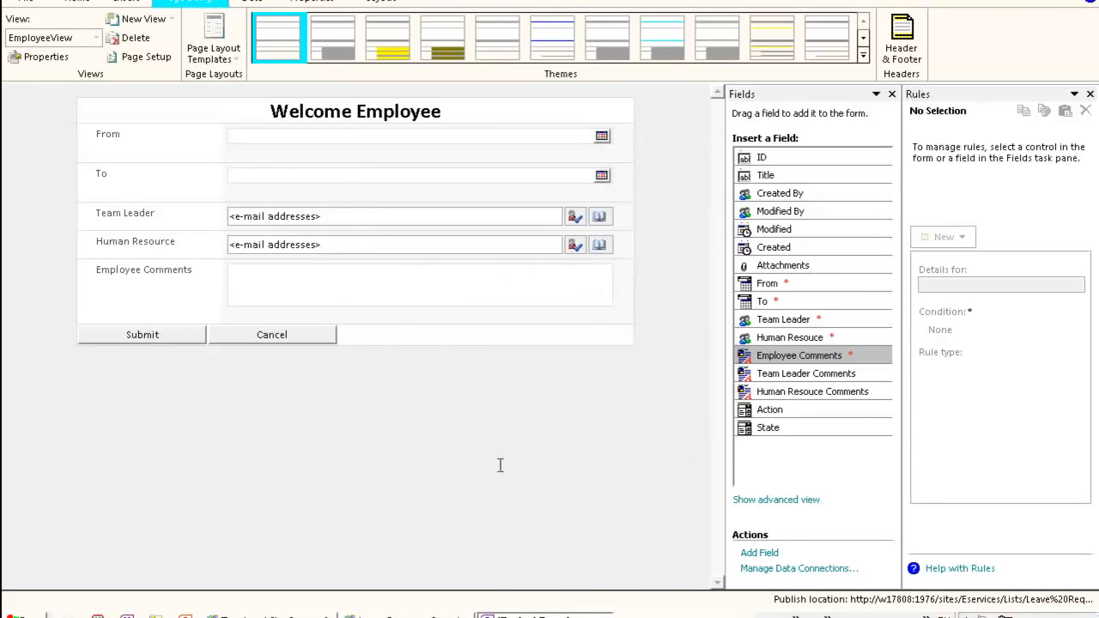
pyautogui.click(94, 38)
pyautogui.click(81, 100)
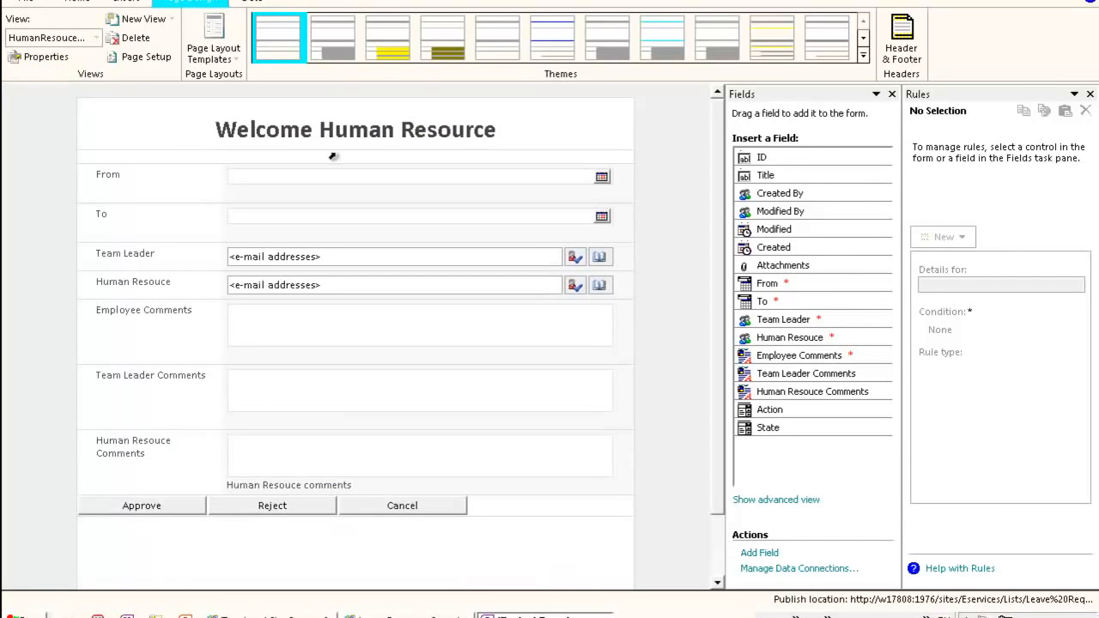
pyautogui.click(340, 171)
pyautogui.click(327, 209)
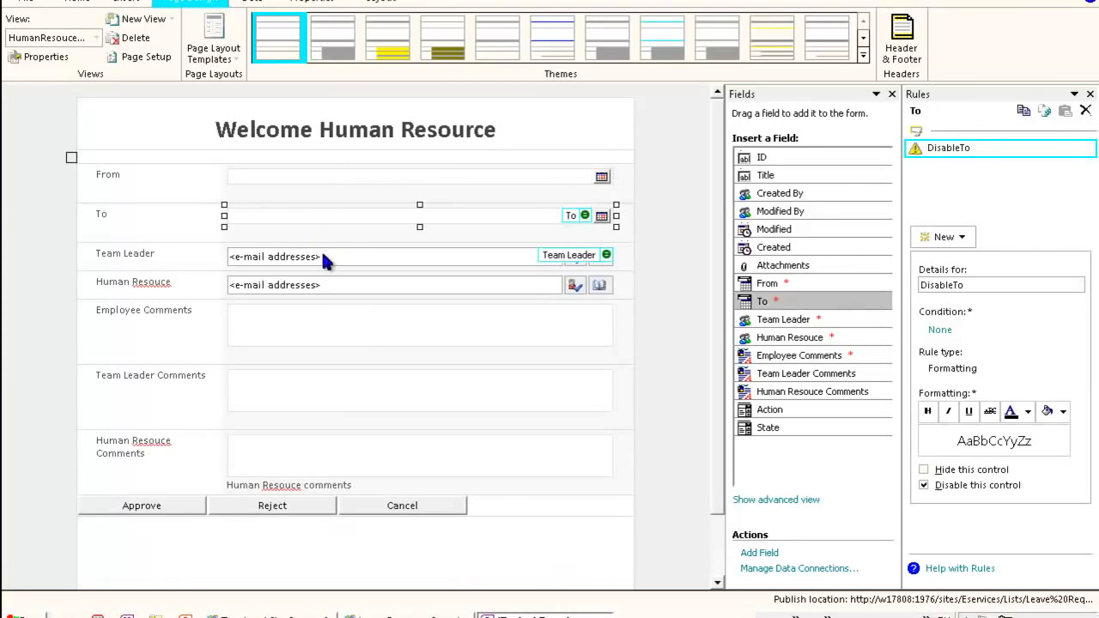
pyautogui.click(323, 250)
pyautogui.click(323, 282)
pyautogui.click(317, 318)
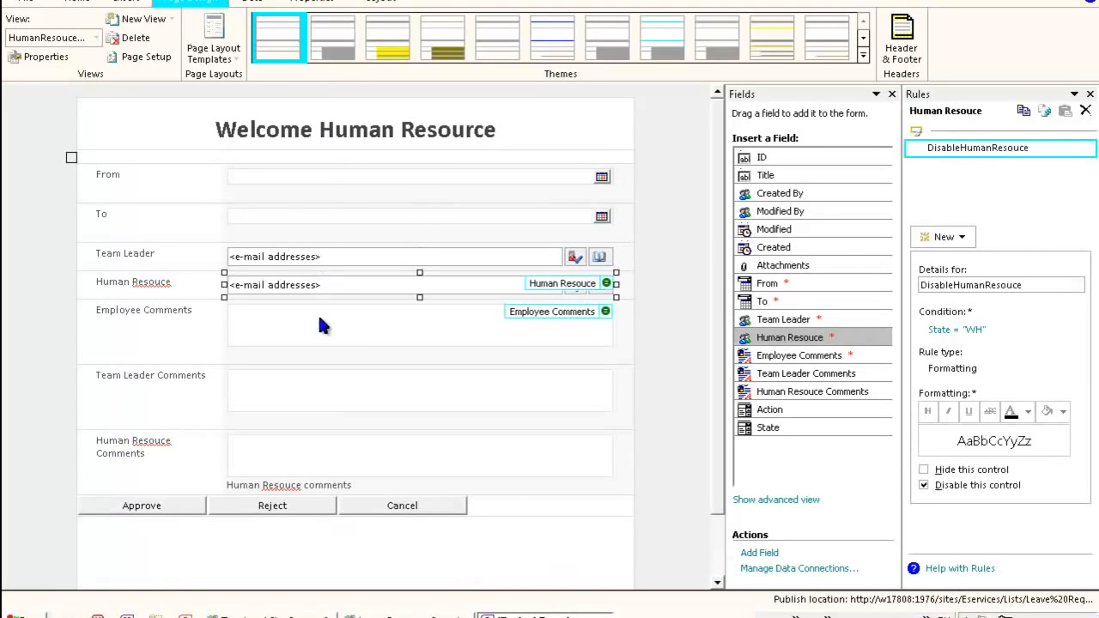
pyautogui.click(315, 387)
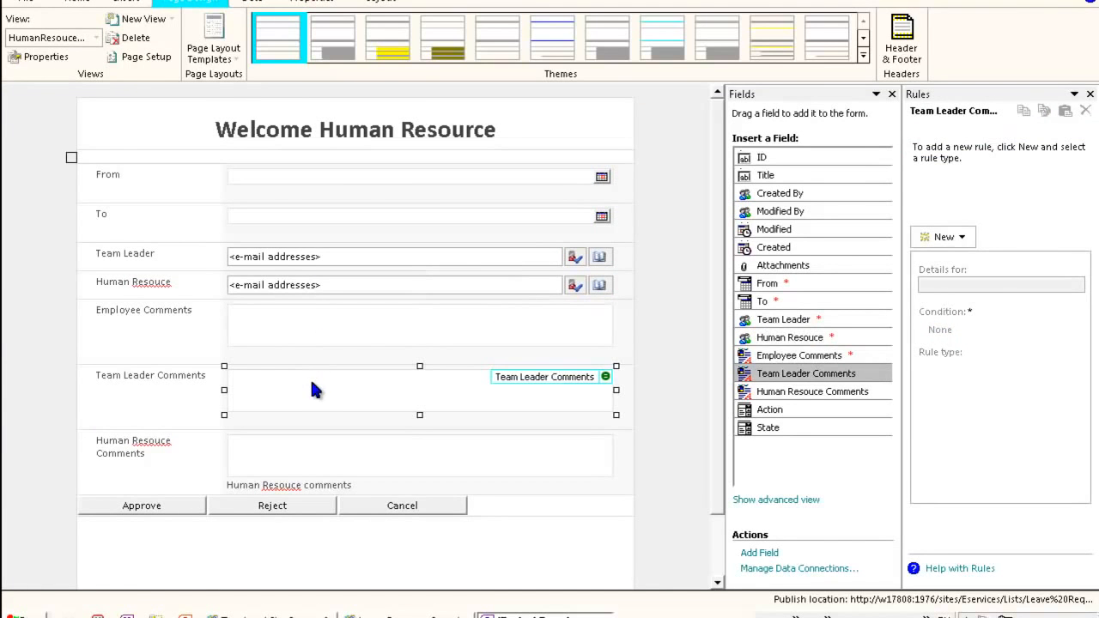
# - Switch to TeamLeaderView and examine the Team Leader Comments box and the Reject button
pyautogui.click(96, 38)
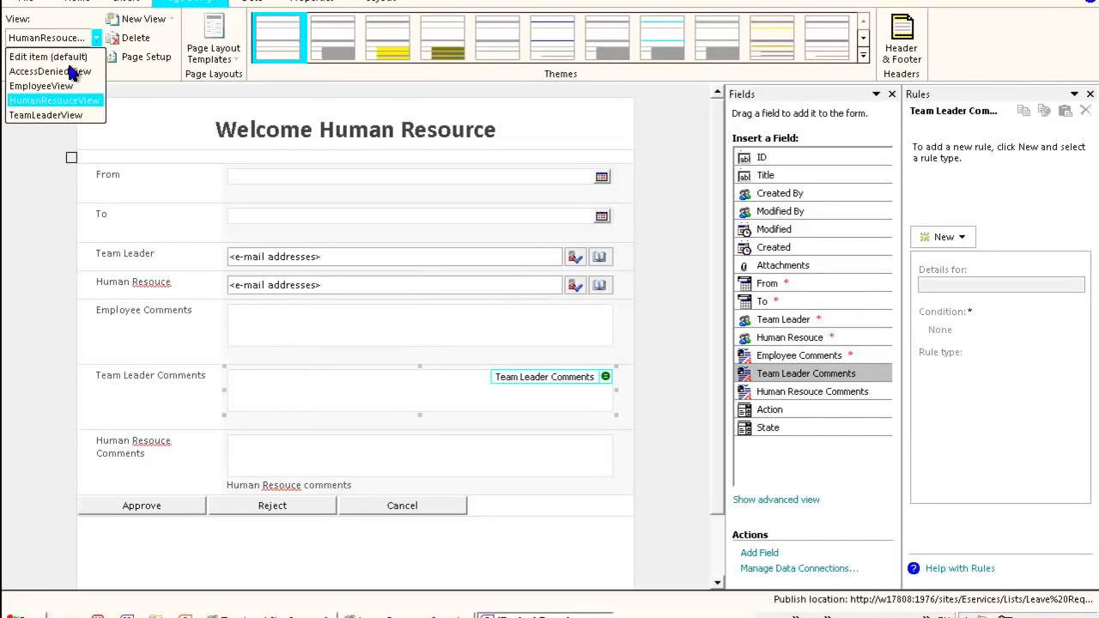
pyautogui.click(56, 115)
pyautogui.click(333, 390)
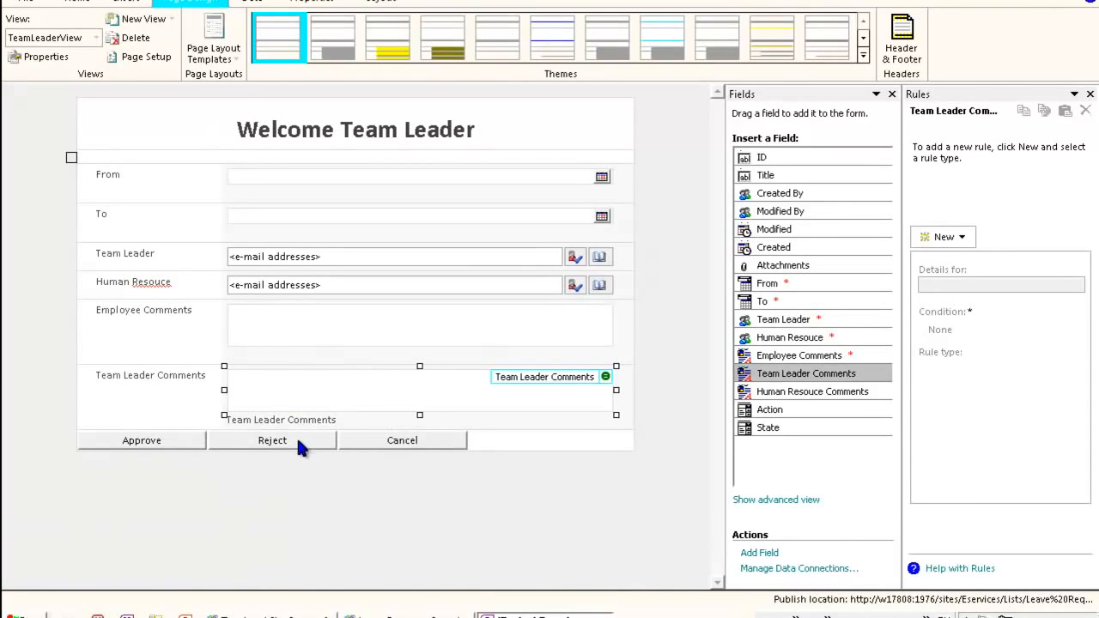
pyautogui.click(299, 445)
pyautogui.click(348, 399)
pyautogui.click(307, 441)
pyautogui.click(326, 394)
pyautogui.click(305, 440)
pyautogui.click(322, 395)
pyautogui.click(302, 442)
pyautogui.click(322, 382)
pyautogui.click(302, 441)
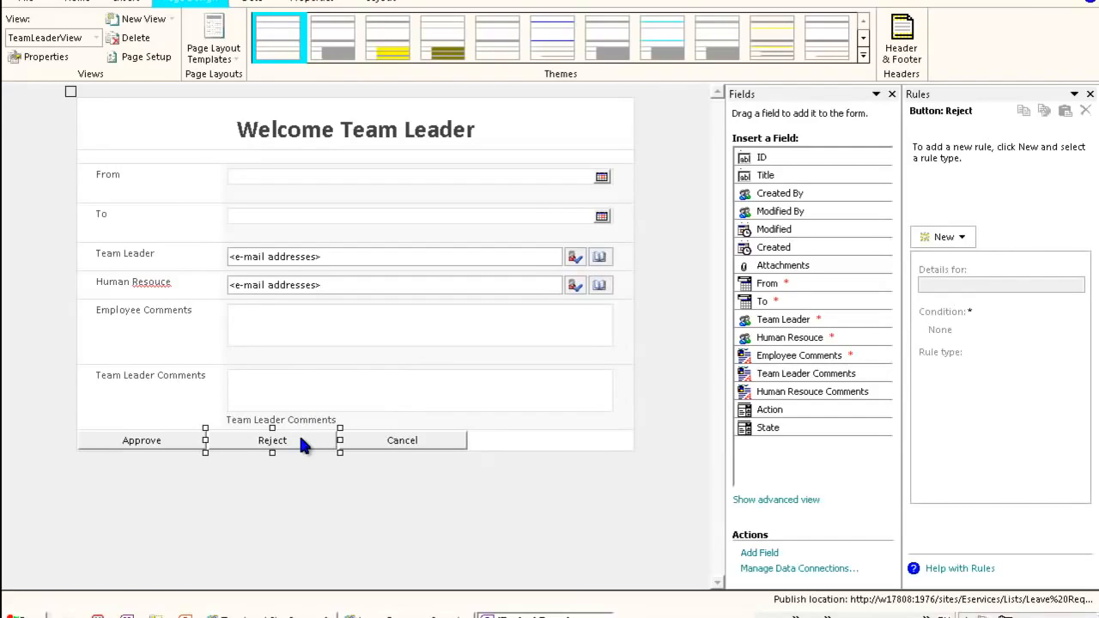
# - Switch back to HumanResouceView and examine the Human Resource Comments box and the Reject and Approve buttons
pyautogui.click(76, 39)
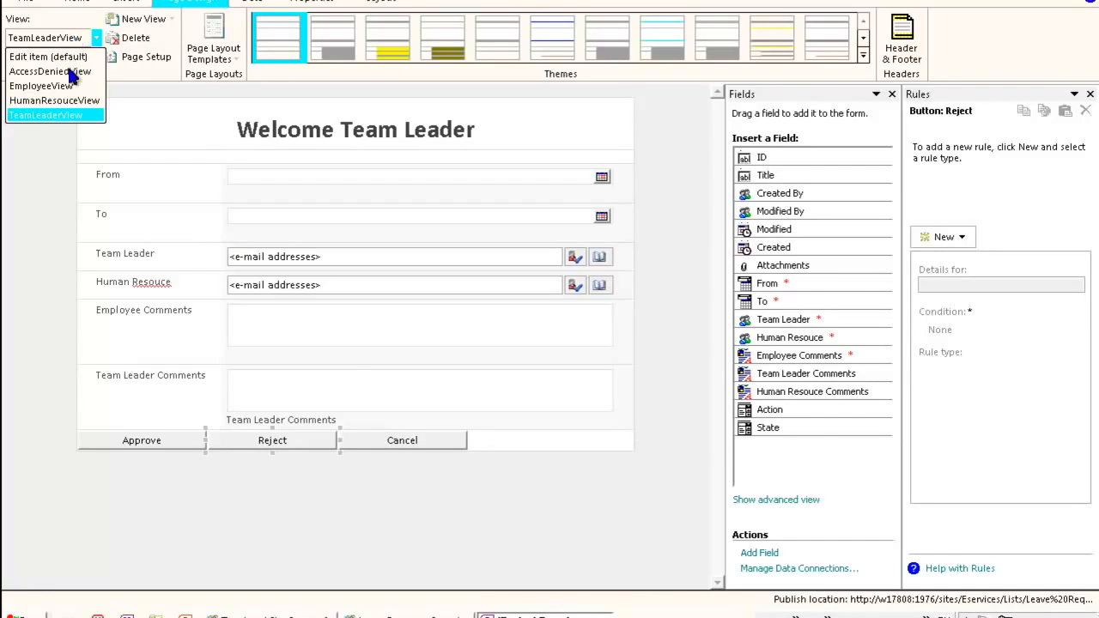
pyautogui.click(52, 100)
pyautogui.click(324, 453)
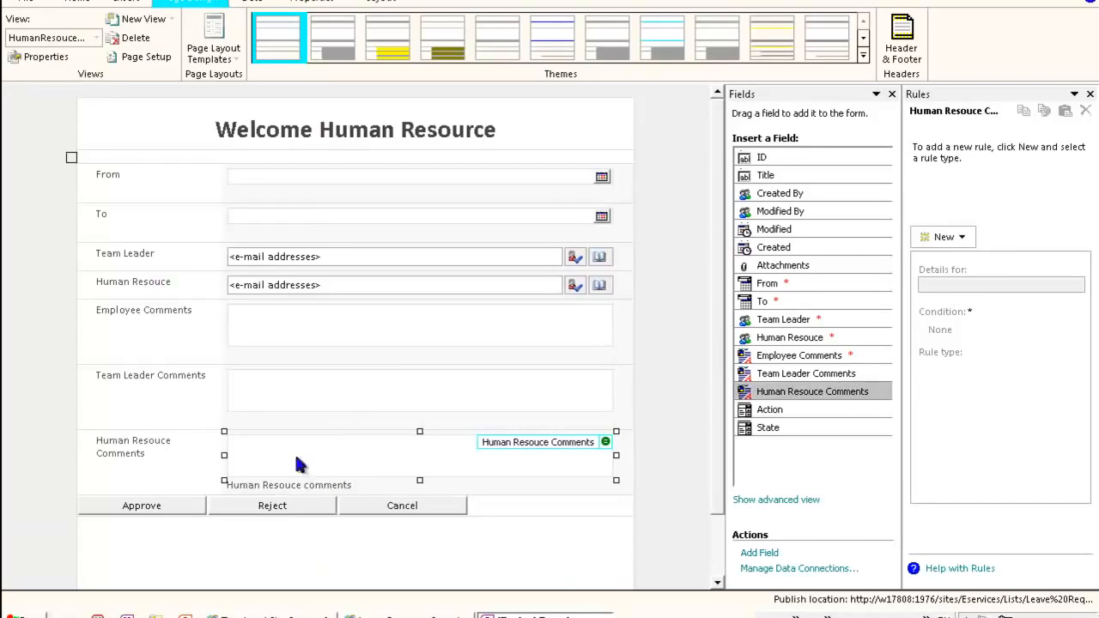
pyautogui.scroll(-2, 277, 507)
pyautogui.click(277, 437)
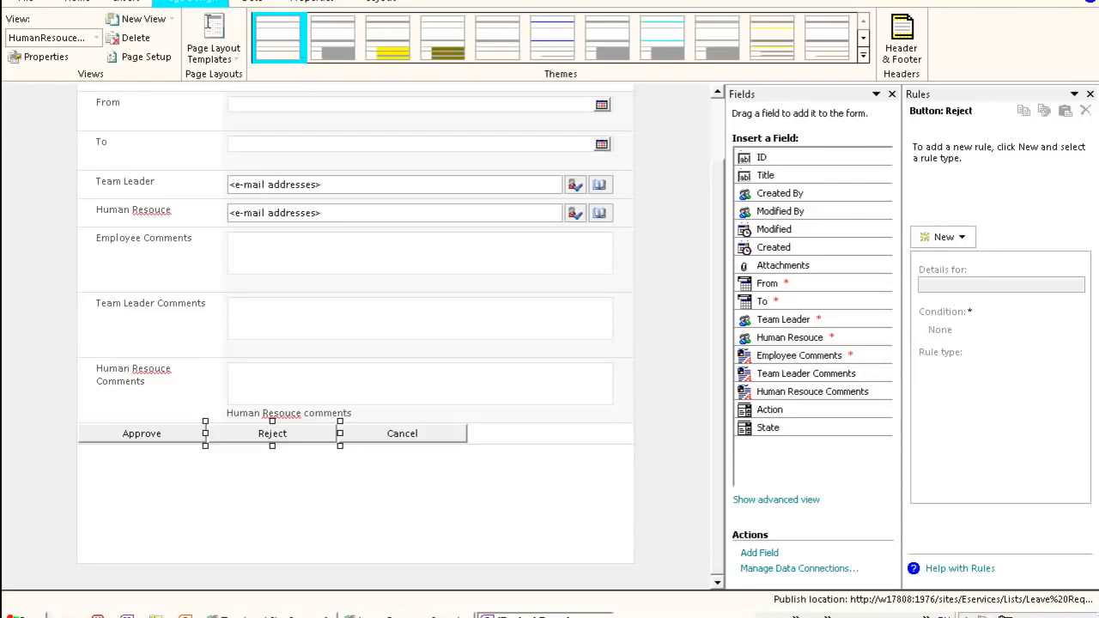
pyautogui.click(401, 520)
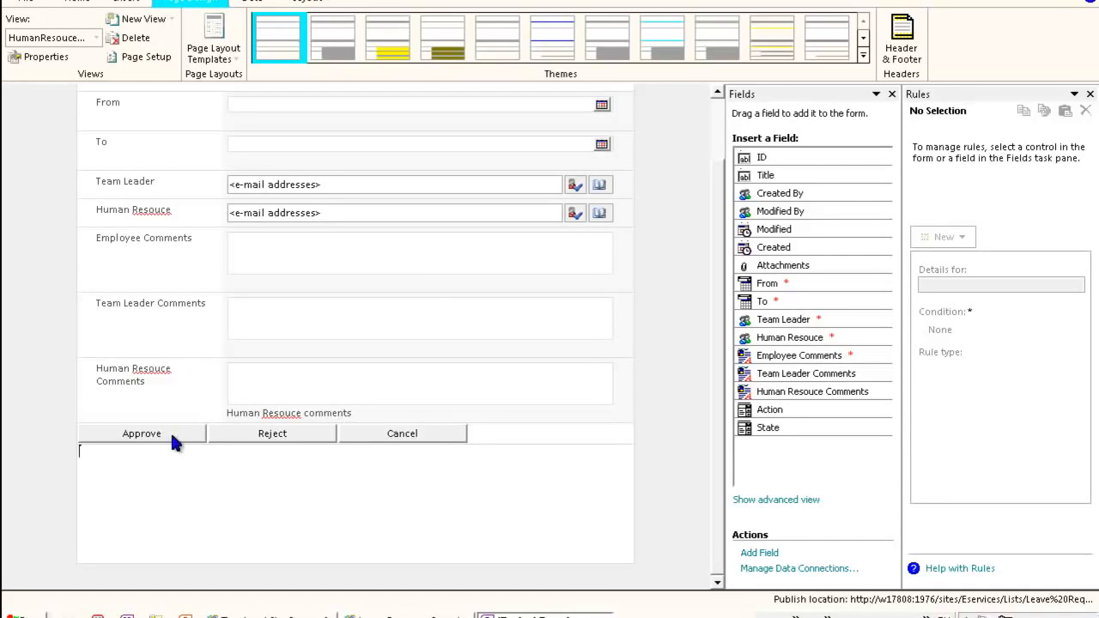
pyautogui.click(163, 435)
pyautogui.scroll(2, 301, 386)
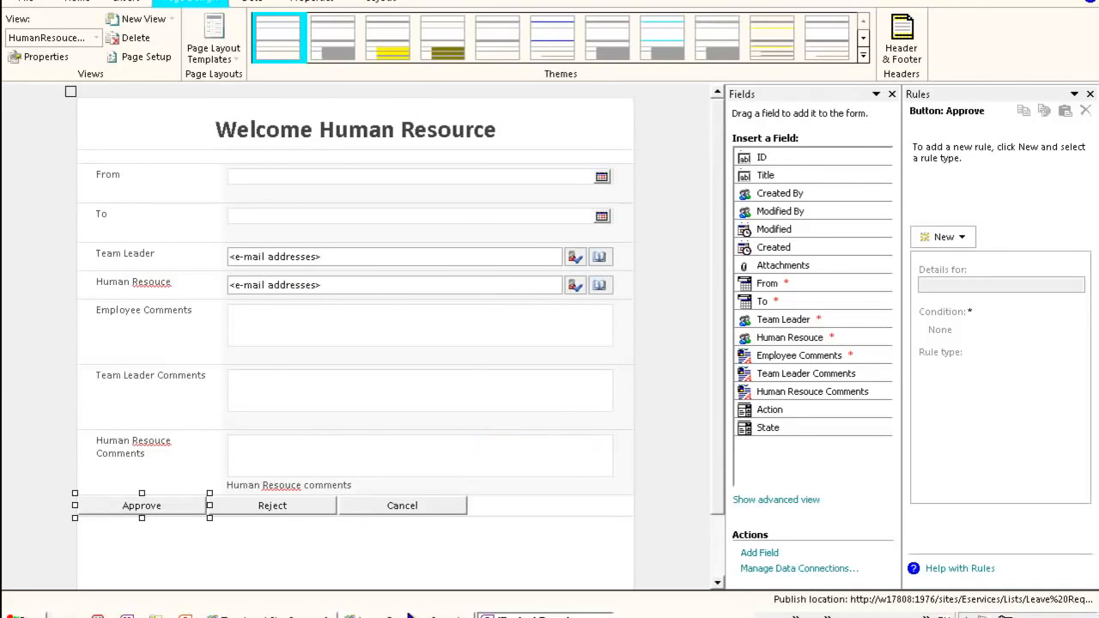
# - Switch to the browser, examine the published employee leave form, then close it and return to the designer
pyautogui.click(412, 615)
pyautogui.click(191, 326)
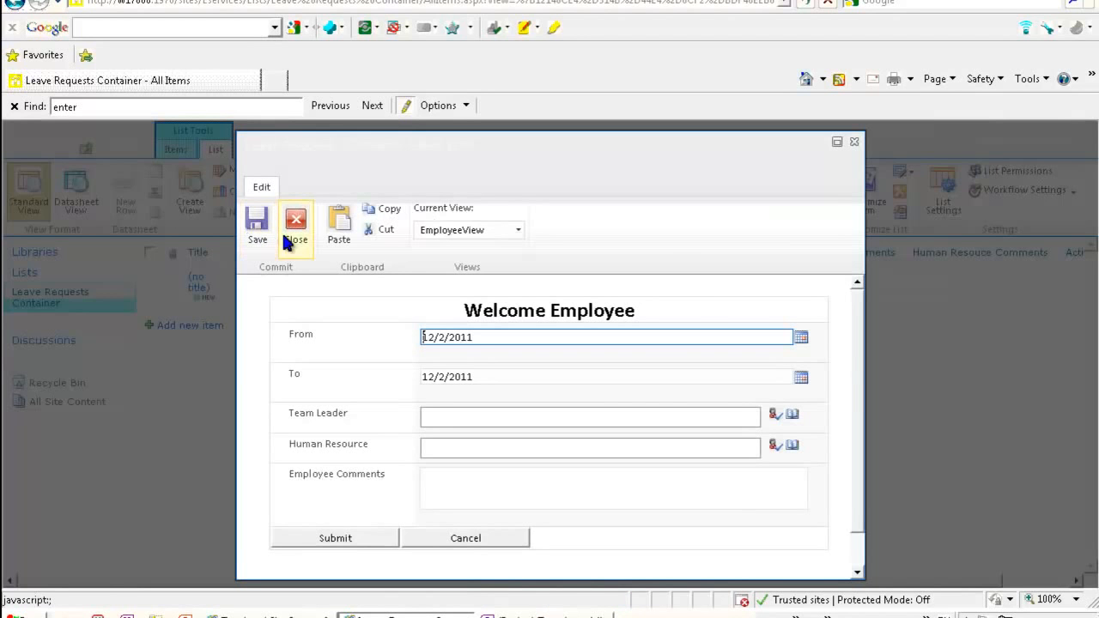
pyautogui.scroll(-1, 455, 488)
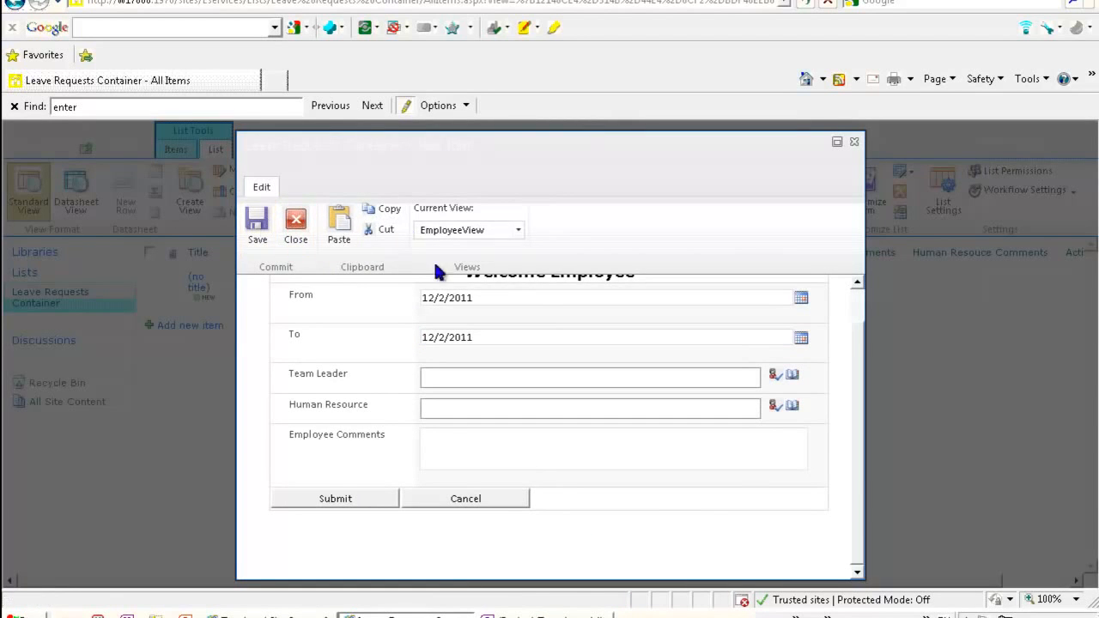
pyautogui.moveTo(859, 527)
pyautogui.mouseDown()
pyautogui.moveTo(862, 474)
pyautogui.moveTo(863, 534)
pyautogui.mouseUp()
pyautogui.click(855, 142)
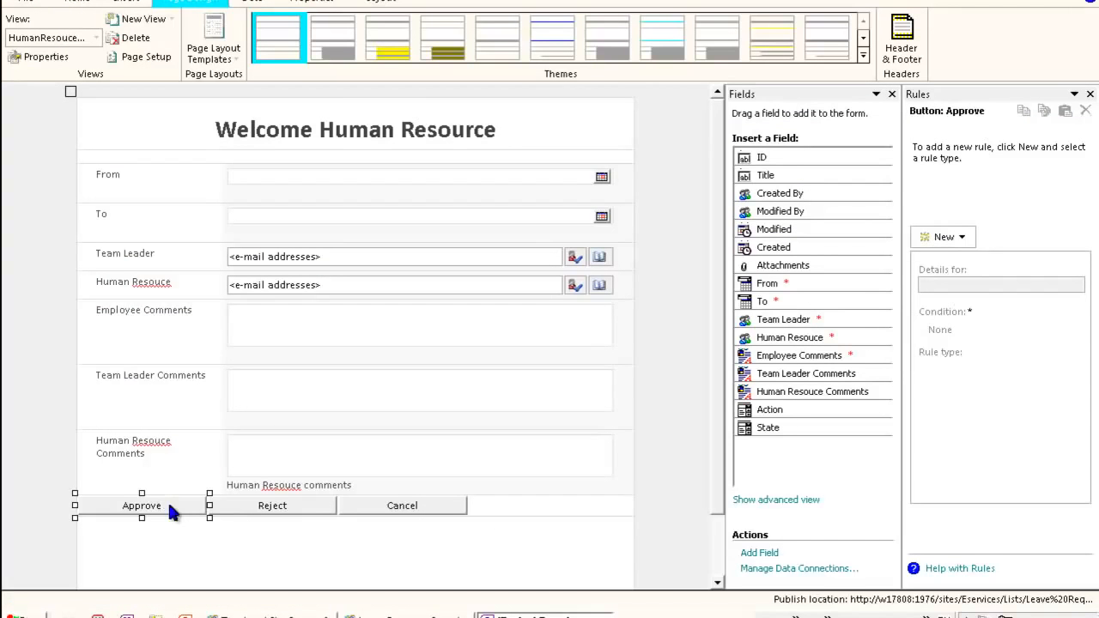
# - Switch to EmployeeView and add a new Action rule to the Submit button
pyautogui.click(192, 535)
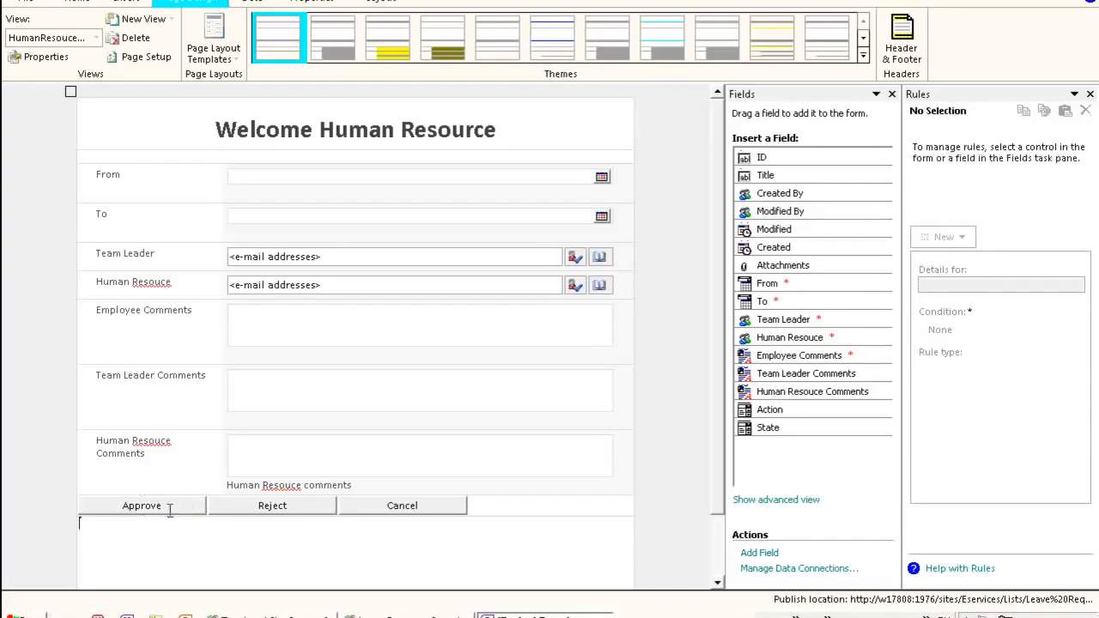
pyautogui.click(171, 509)
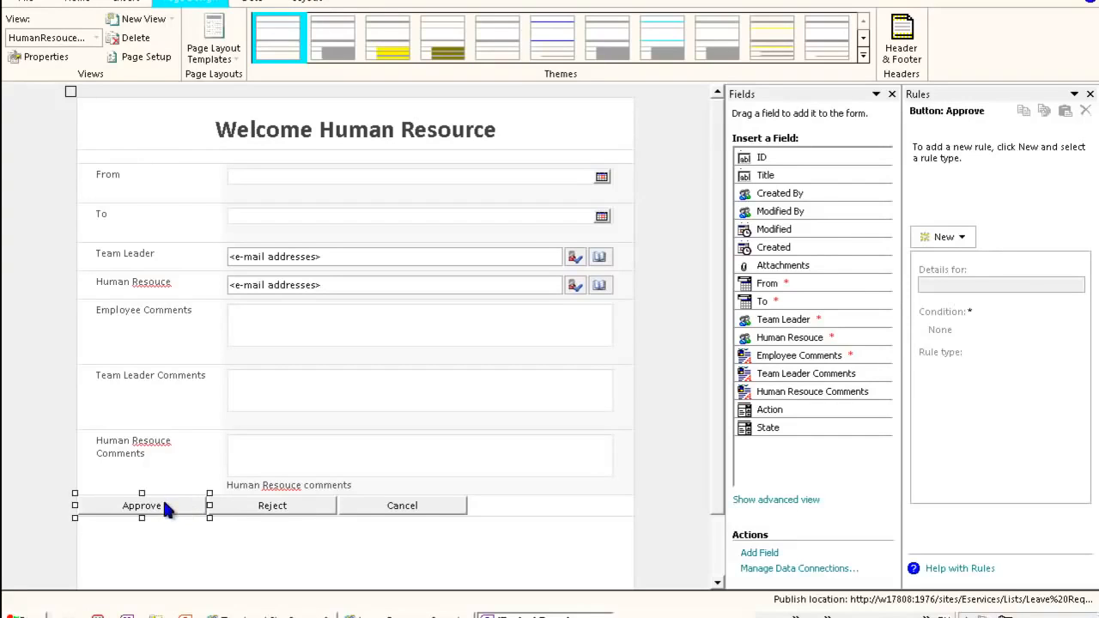
pyautogui.click(96, 37)
pyautogui.click(36, 86)
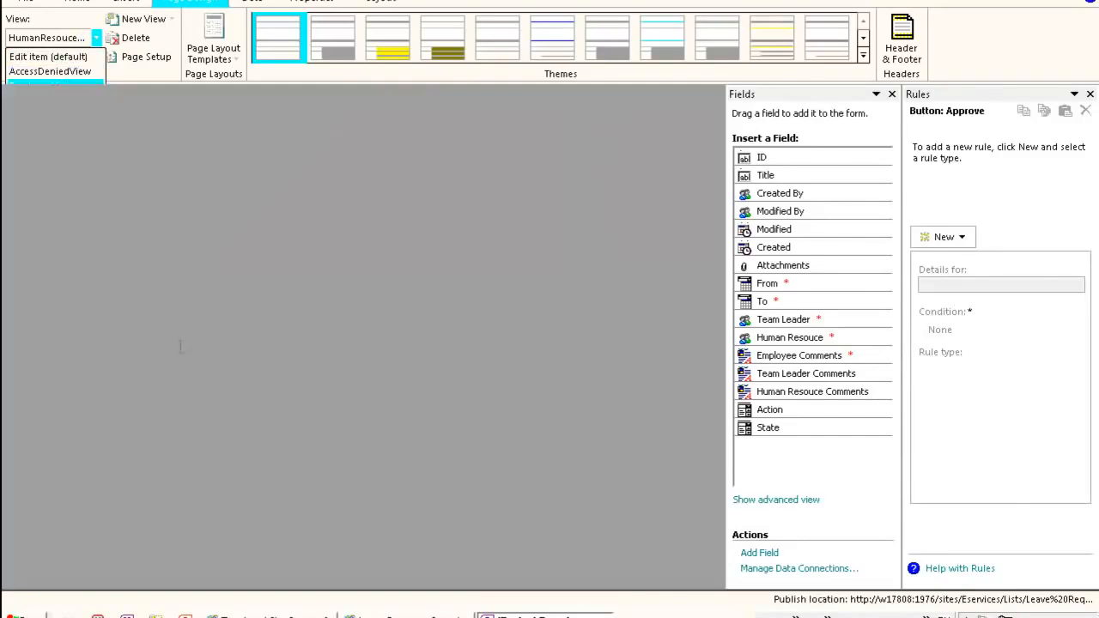
pyautogui.click(155, 331)
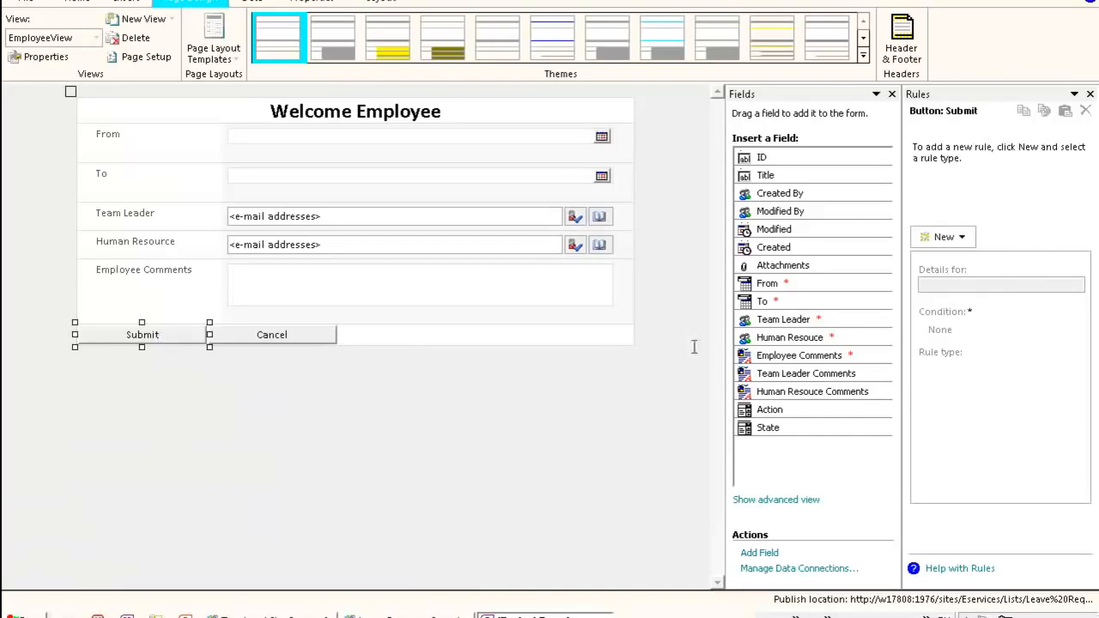
pyautogui.click(961, 237)
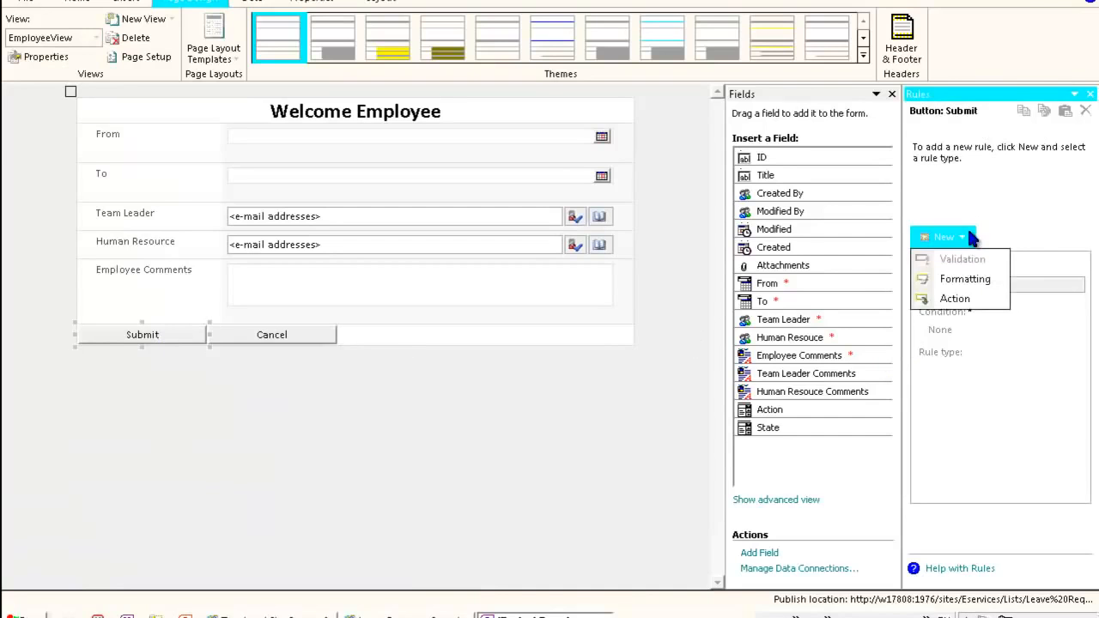
pyautogui.click(964, 299)
# - Name the Submit button's rule SubmitEmployee
pyautogui.moveTo(972, 288); pyautogui.dragTo(891, 286)
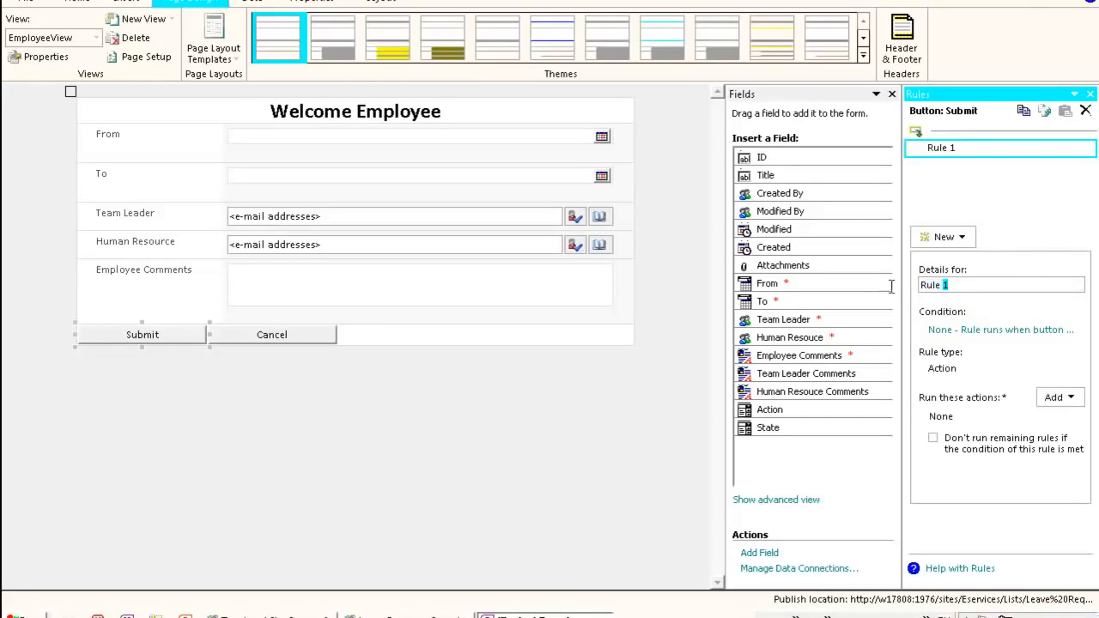
pyautogui.moveTo(973, 284); pyautogui.dragTo(898, 285)
pyautogui.write('S')
pyautogui.write('umb')
pyautogui.press('BackSpace')
pyautogui.press('BackSpace')
pyautogui.write('bmitEmployee')
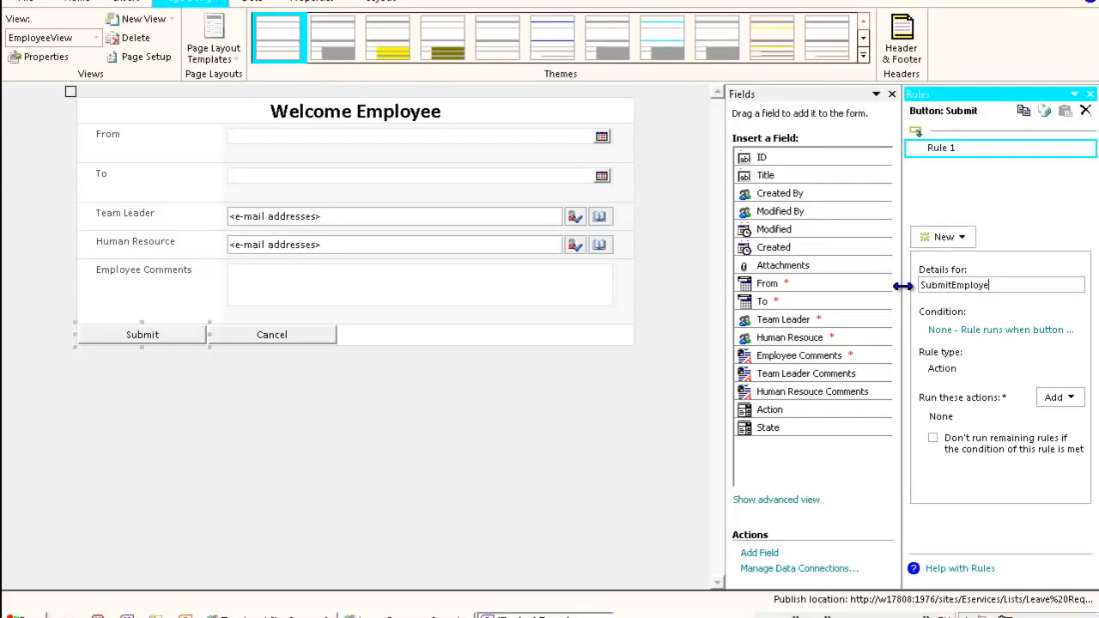
# - Add a Set a field's value action to the rule that sets the Action field to SE
pyautogui.click(1074, 399)
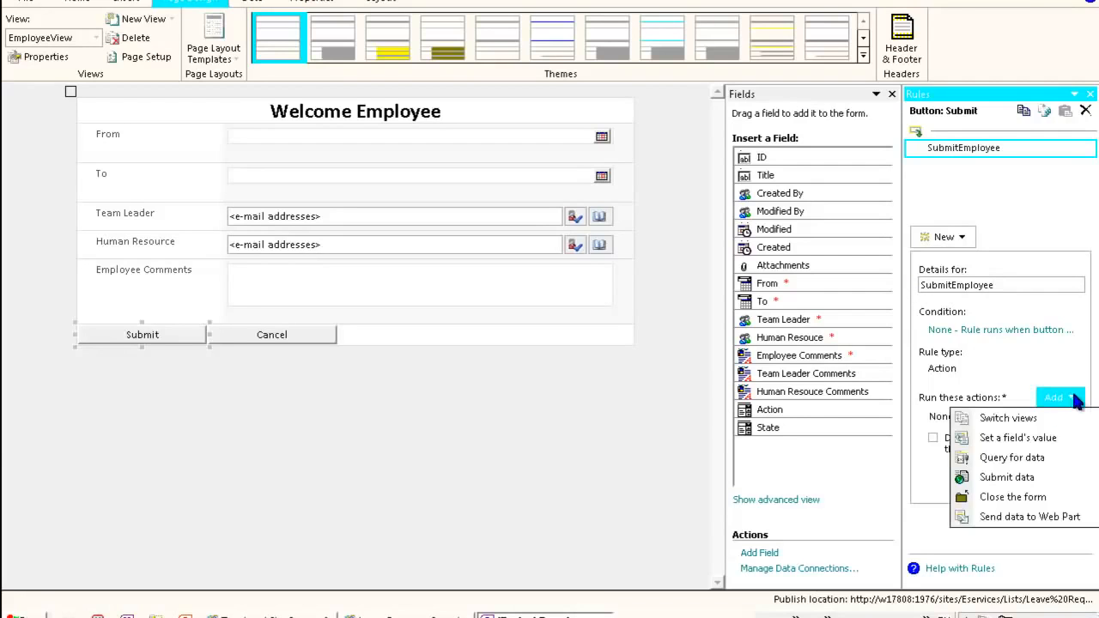
pyautogui.click(1035, 358)
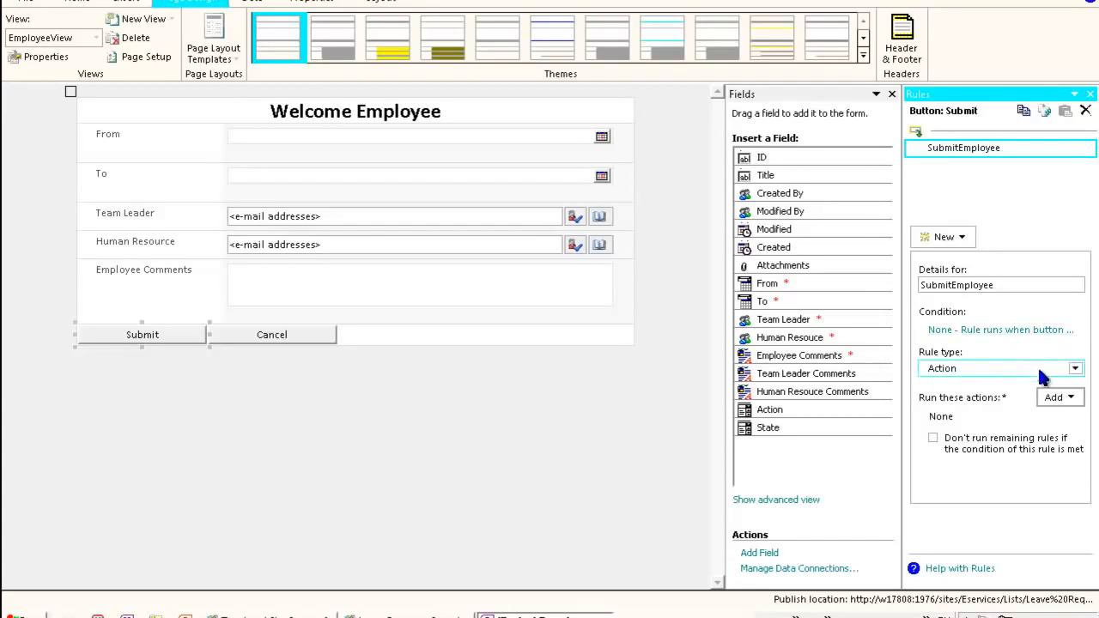
pyautogui.click(1060, 400)
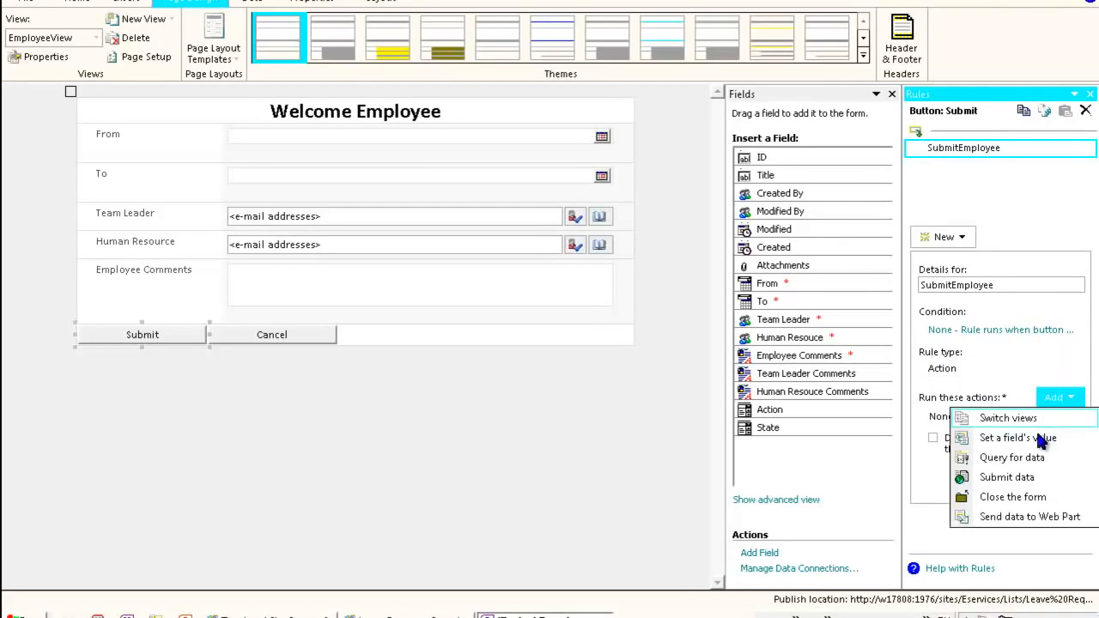
pyautogui.click(966, 435)
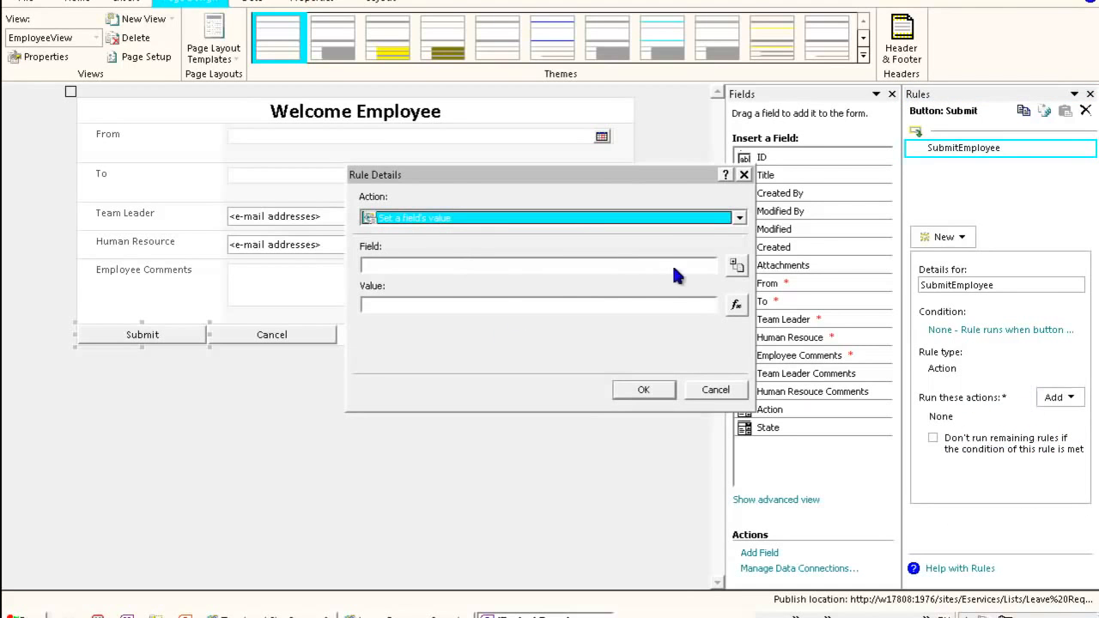
pyautogui.click(736, 266)
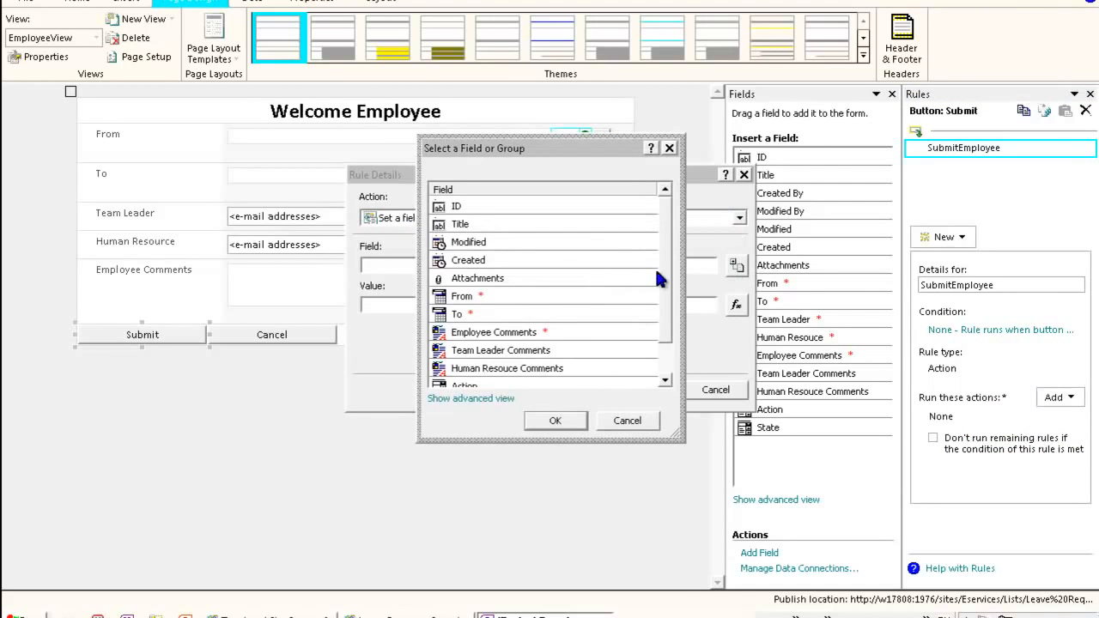
pyautogui.scroll(-1, 658, 275)
pyautogui.doubleClick(473, 347)
pyautogui.click(466, 309)
pyautogui.write('SE')
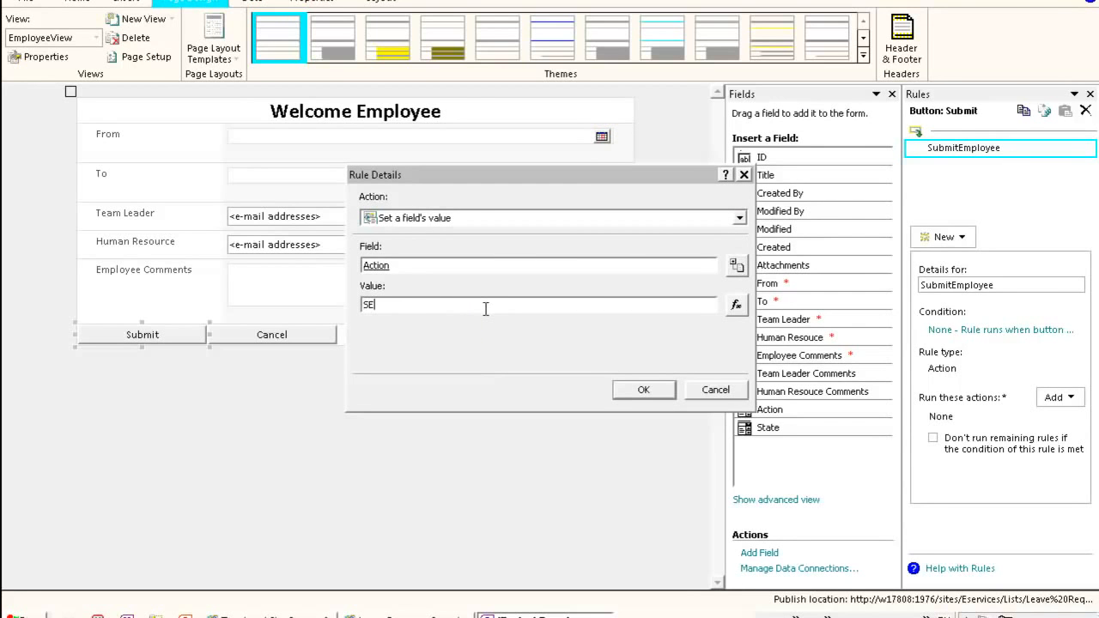
pyautogui.click(643, 391)
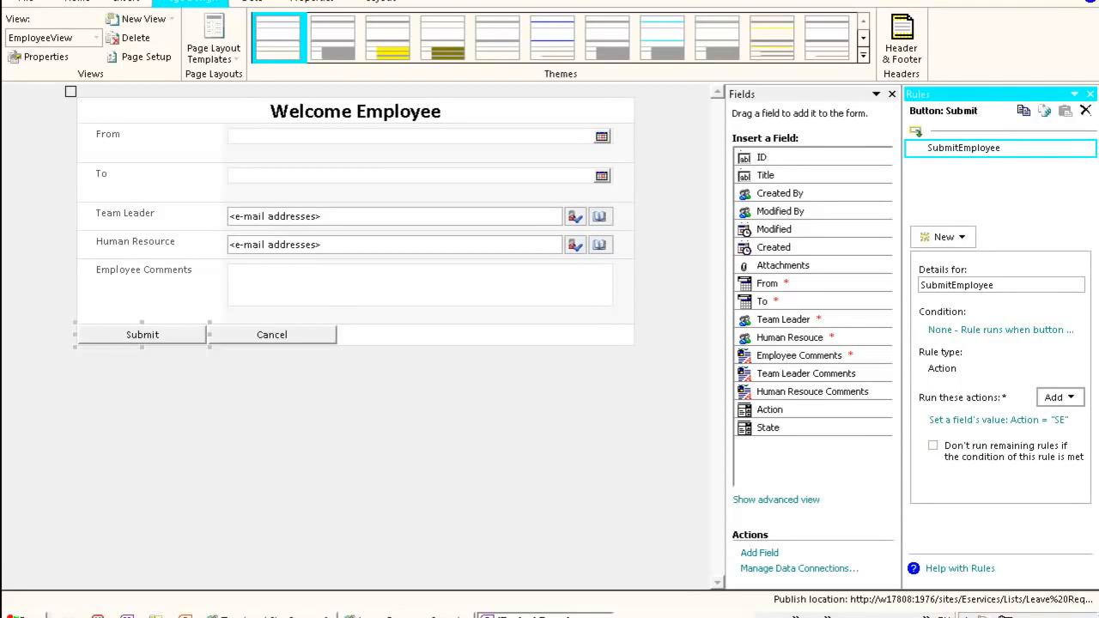
# - Add a Submit data action to the rule using the Main Data Connection
pyautogui.click(1058, 397)
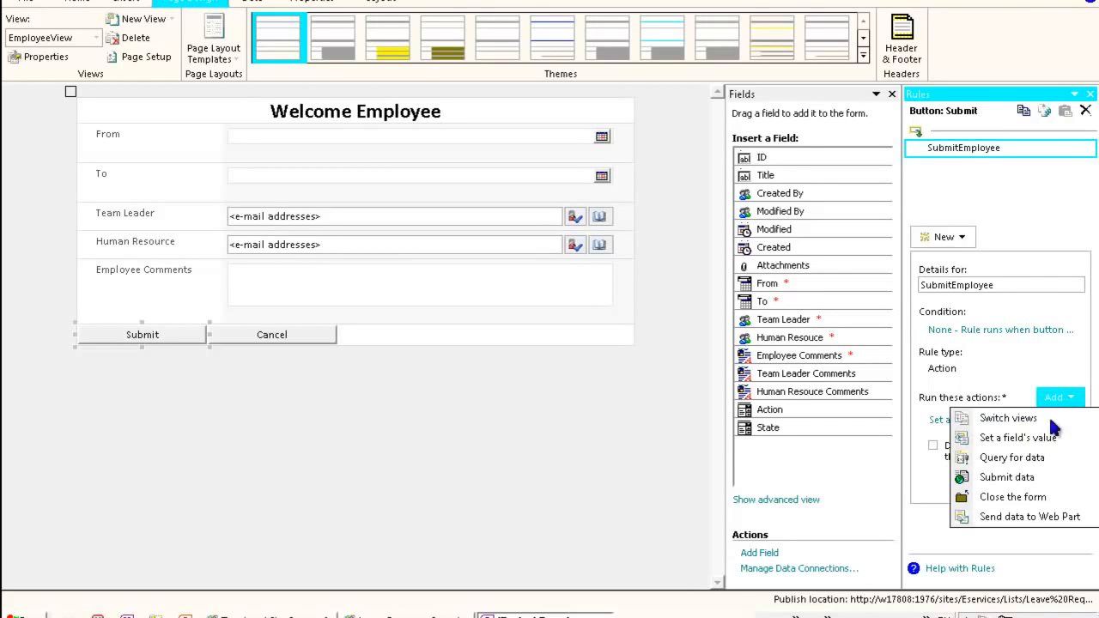
pyautogui.click(1009, 478)
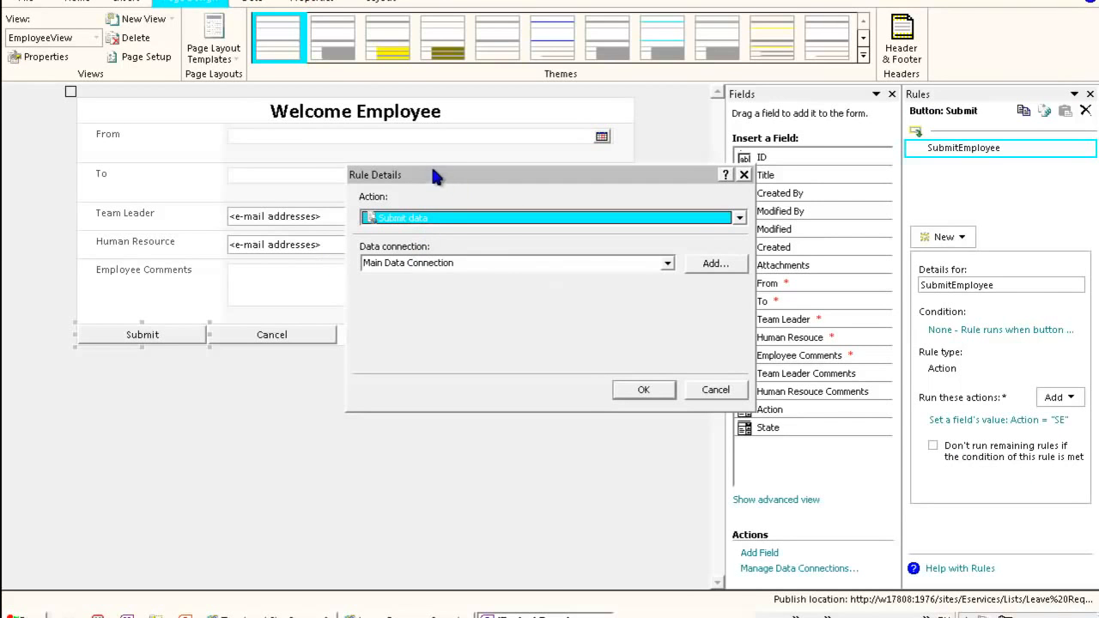
pyautogui.moveTo(439, 177); pyautogui.dragTo(408, 162)
pyautogui.click(477, 247)
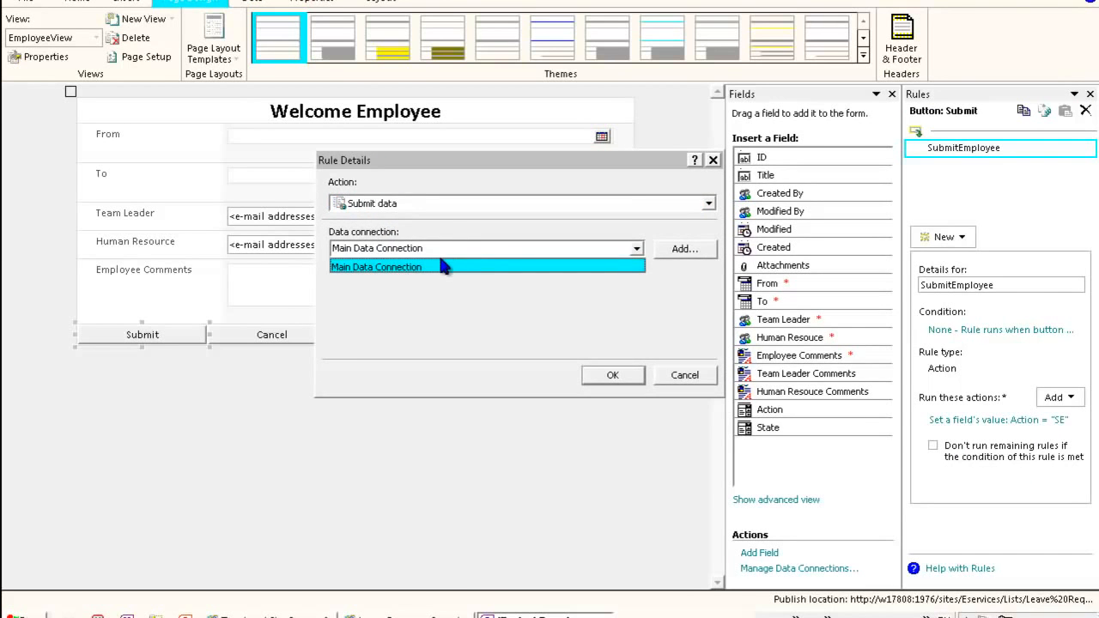
pyautogui.click(446, 263)
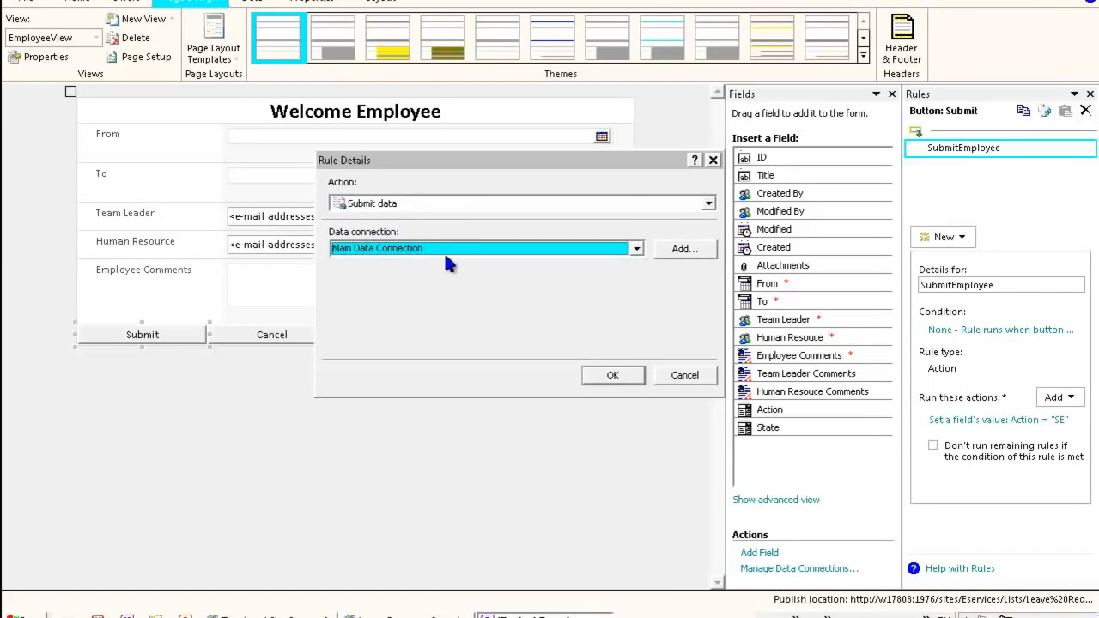
pyautogui.click(632, 375)
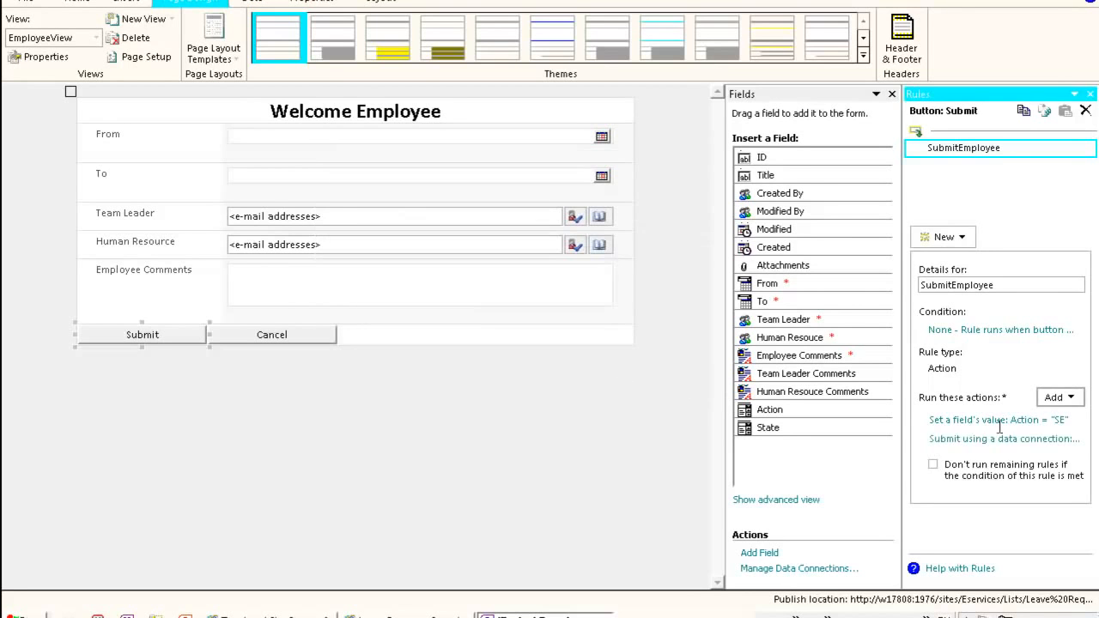
# - Add a Close the form action to the SubmitEmployee rule
pyautogui.click(1076, 401)
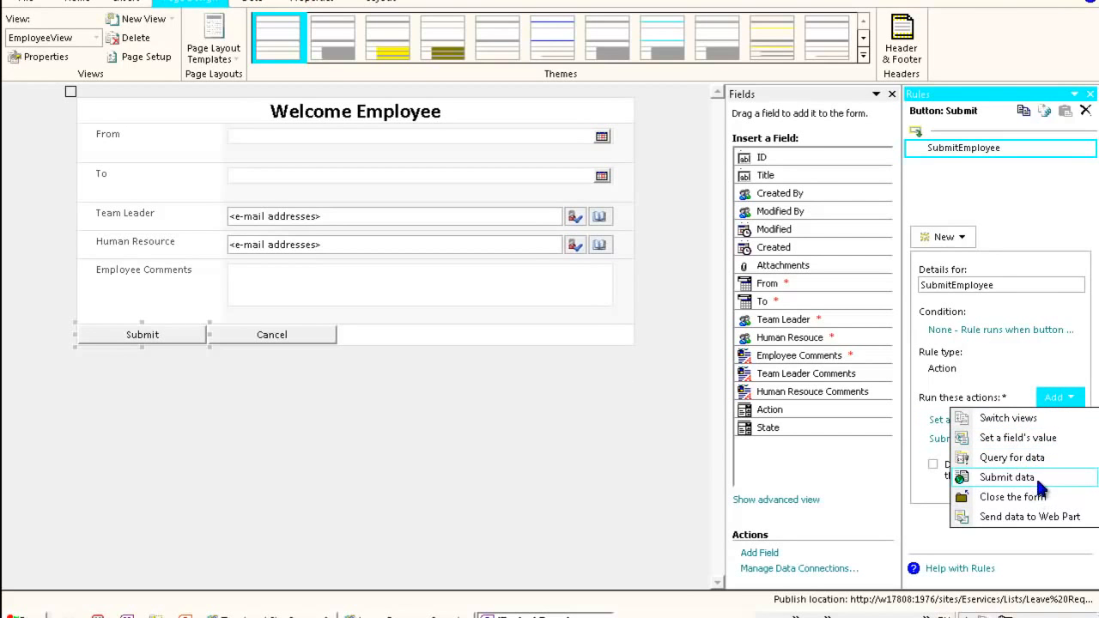
pyautogui.click(1037, 498)
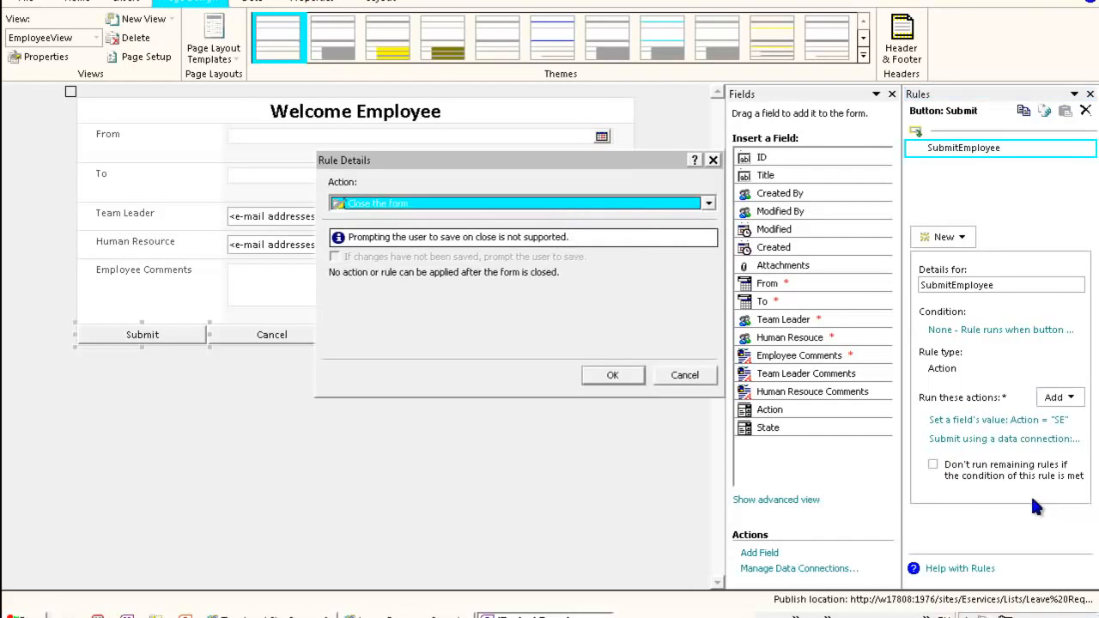
pyautogui.click(628, 374)
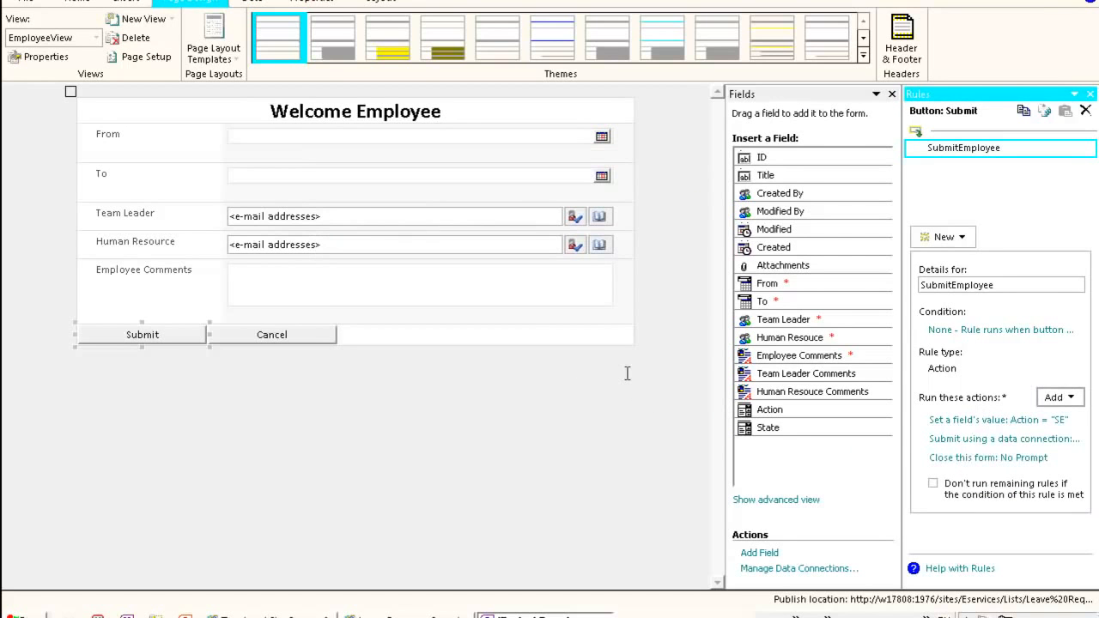
# - Add an Action rule named CancelEmployee to the Cancel button with a Close the form action
pyautogui.click(313, 335)
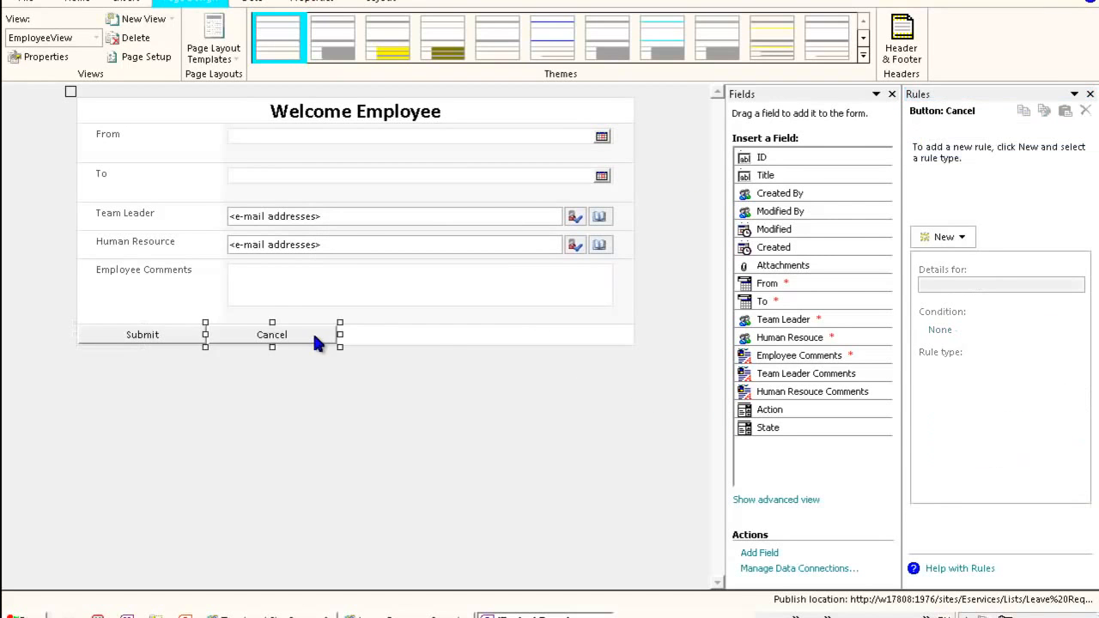
pyautogui.click(945, 237)
pyautogui.click(953, 298)
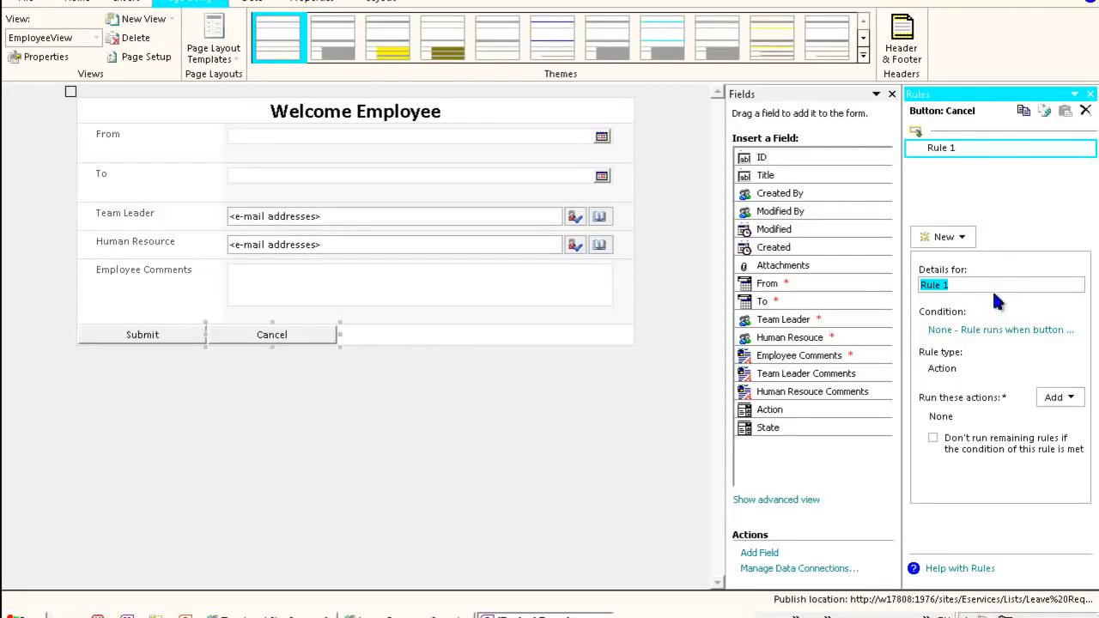
pyautogui.write('Cancle')
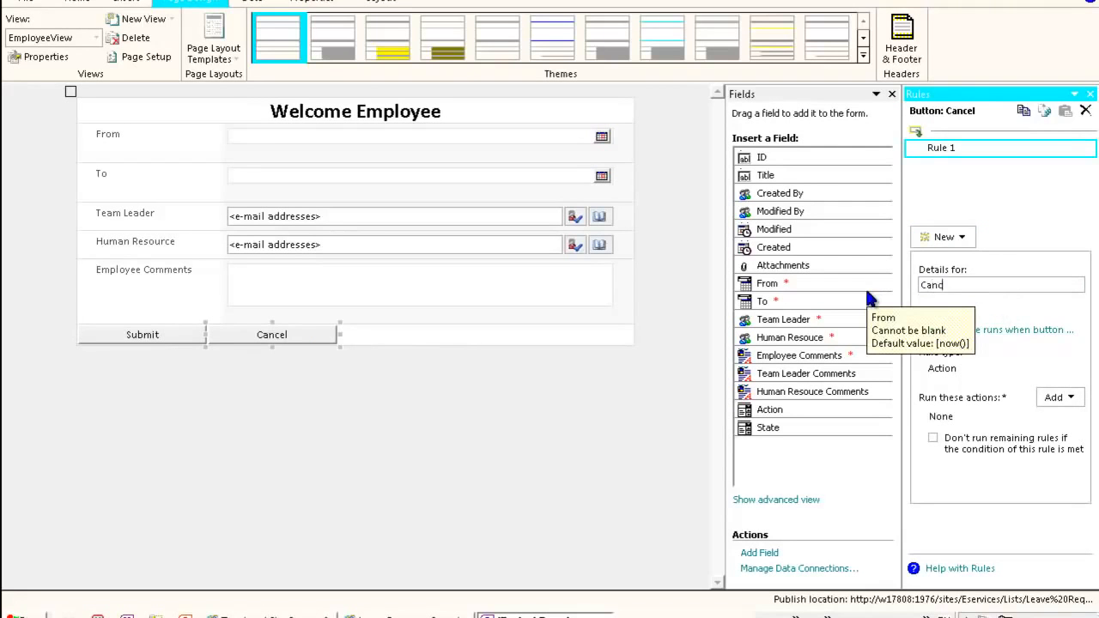
pyautogui.press('BackSpace')
pyautogui.press('BackSpace')
pyautogui.write('elEmployee')
pyautogui.click(1061, 399)
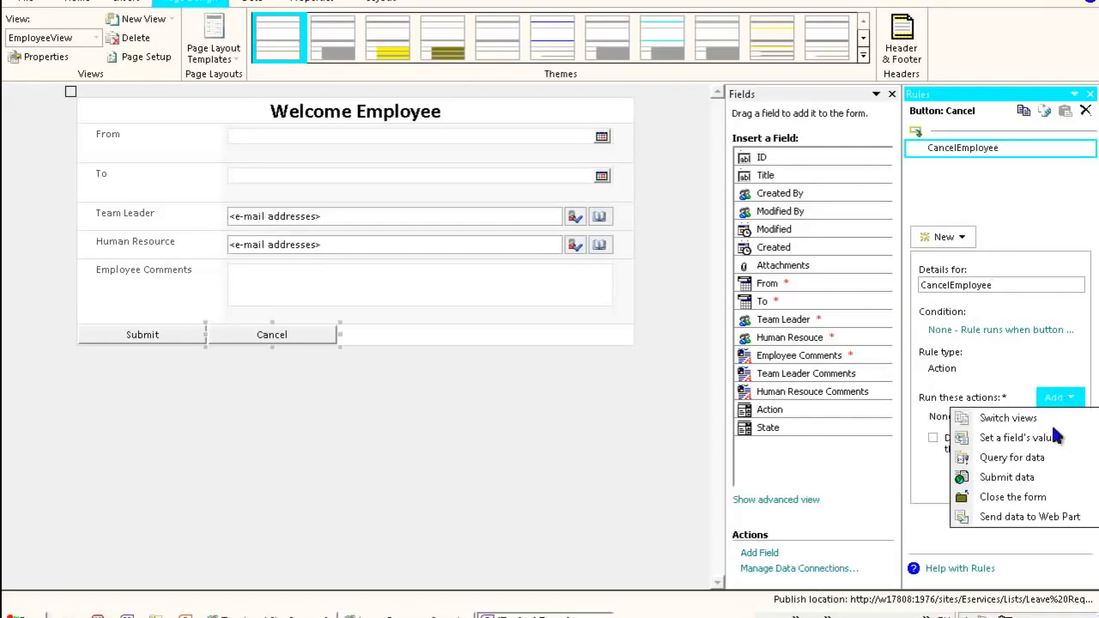
pyautogui.click(1012, 497)
pyautogui.click(612, 375)
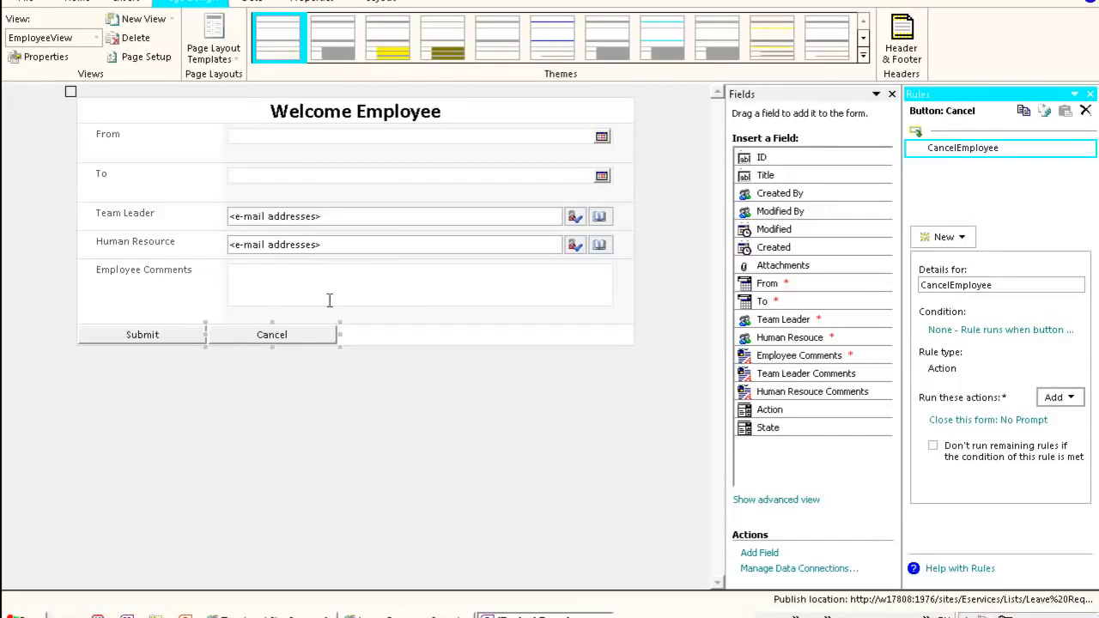
# - In TeamLeaderView, add an Action rule named ApproveTeamLeader to the Approve button
pyautogui.click(371, 297)
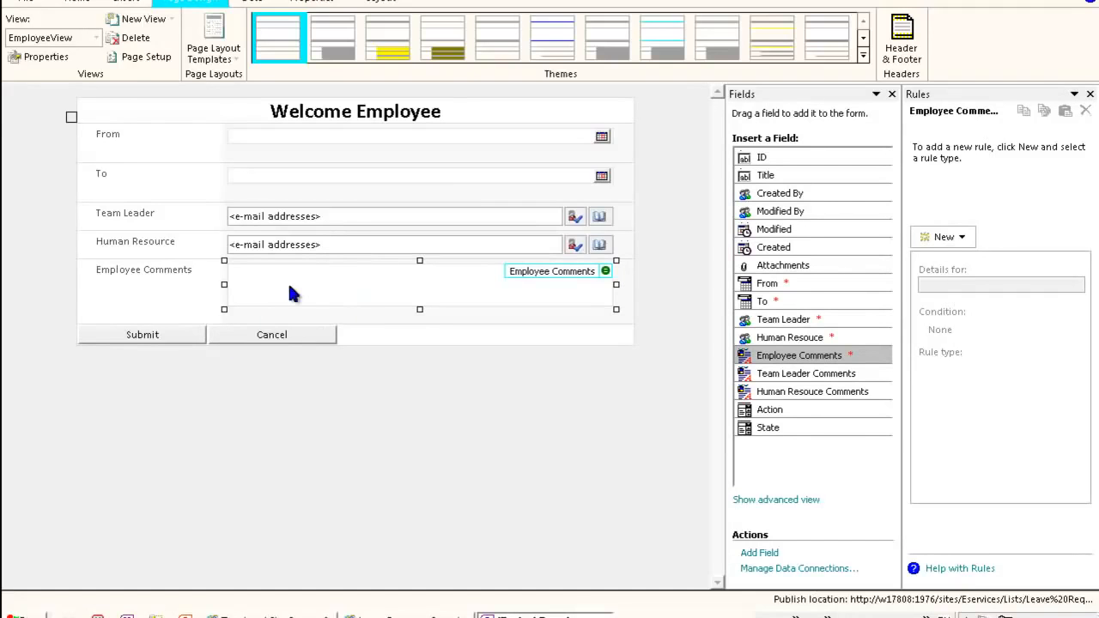
pyautogui.click(79, 42)
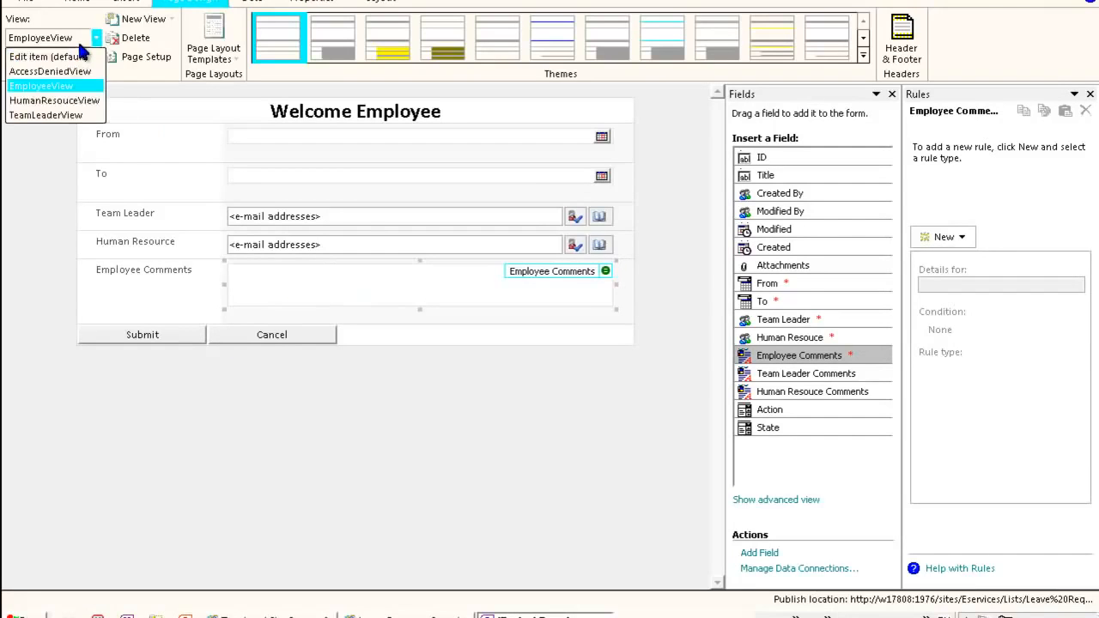
pyautogui.click(77, 115)
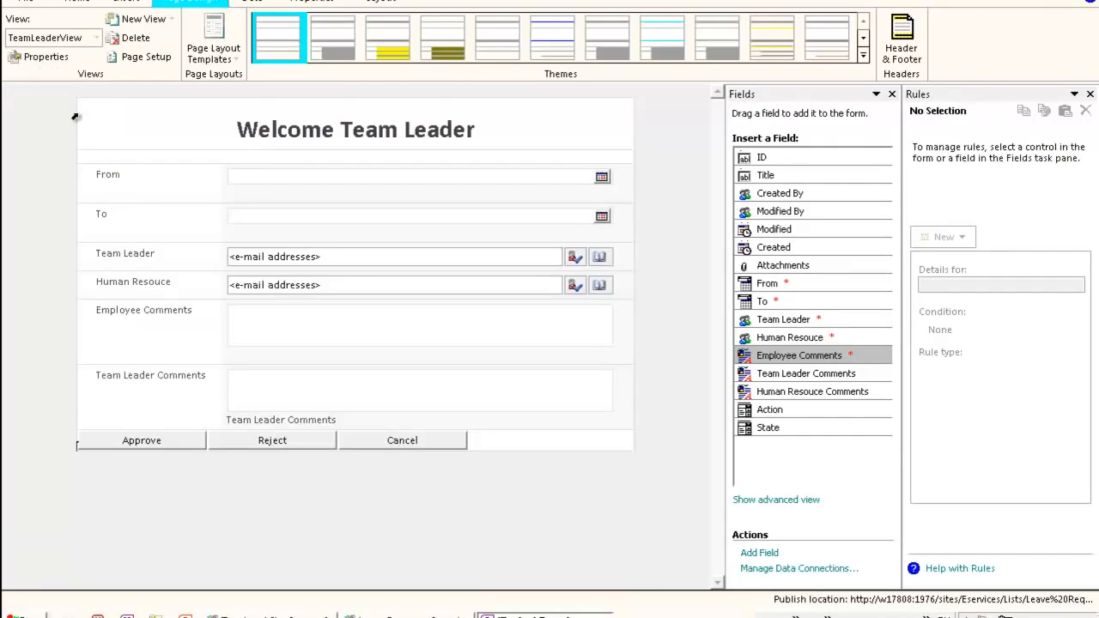
pyautogui.click(169, 447)
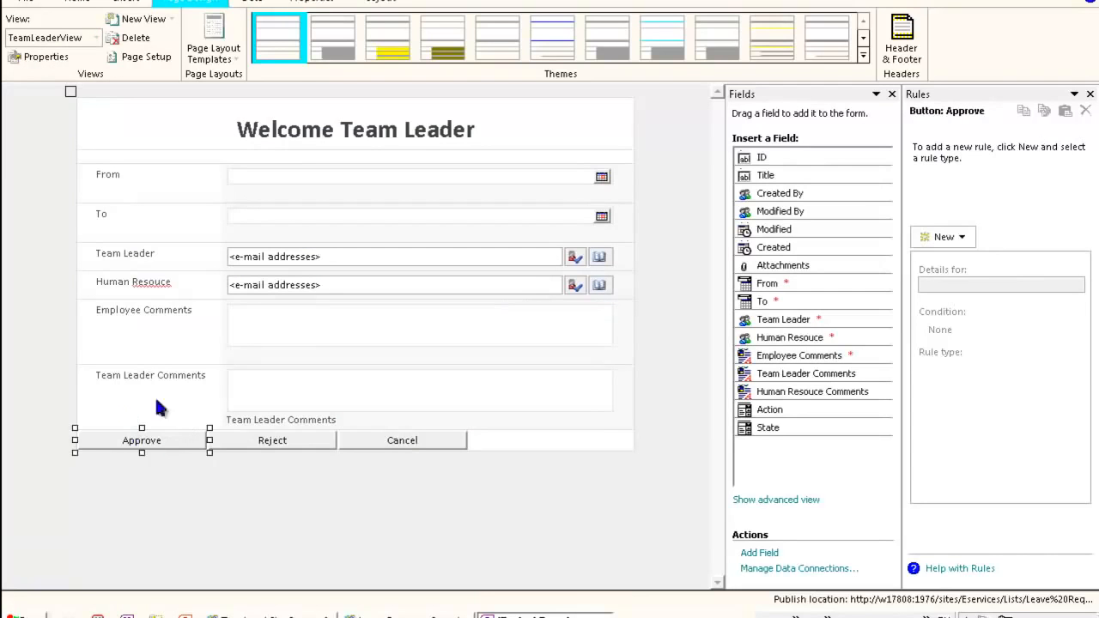
pyautogui.click(968, 242)
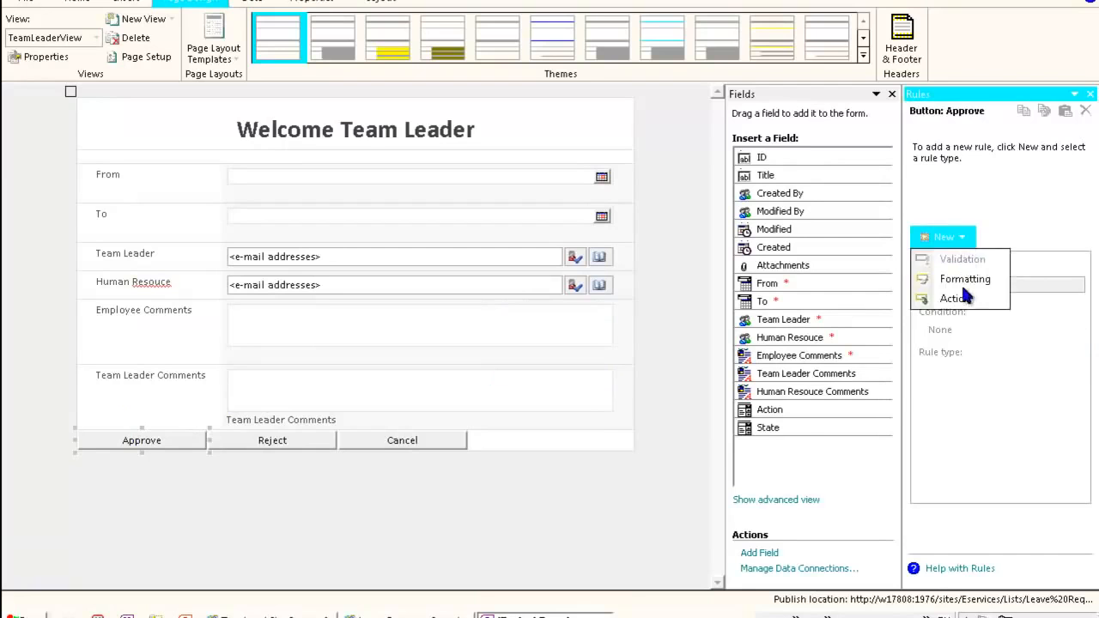
pyautogui.click(964, 297)
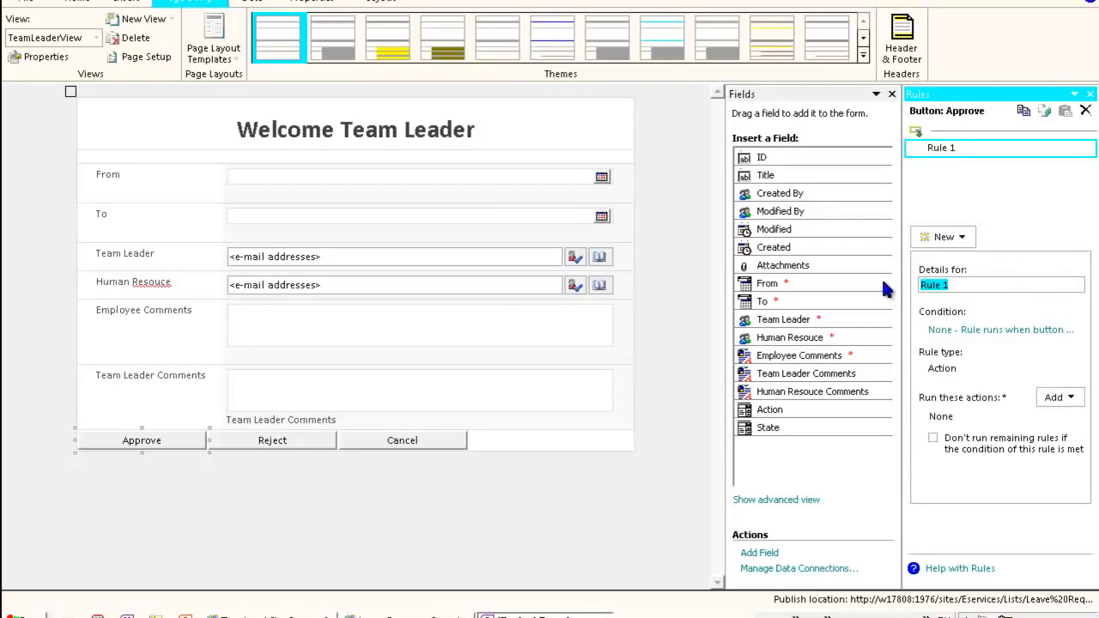
pyautogui.write('Appr')
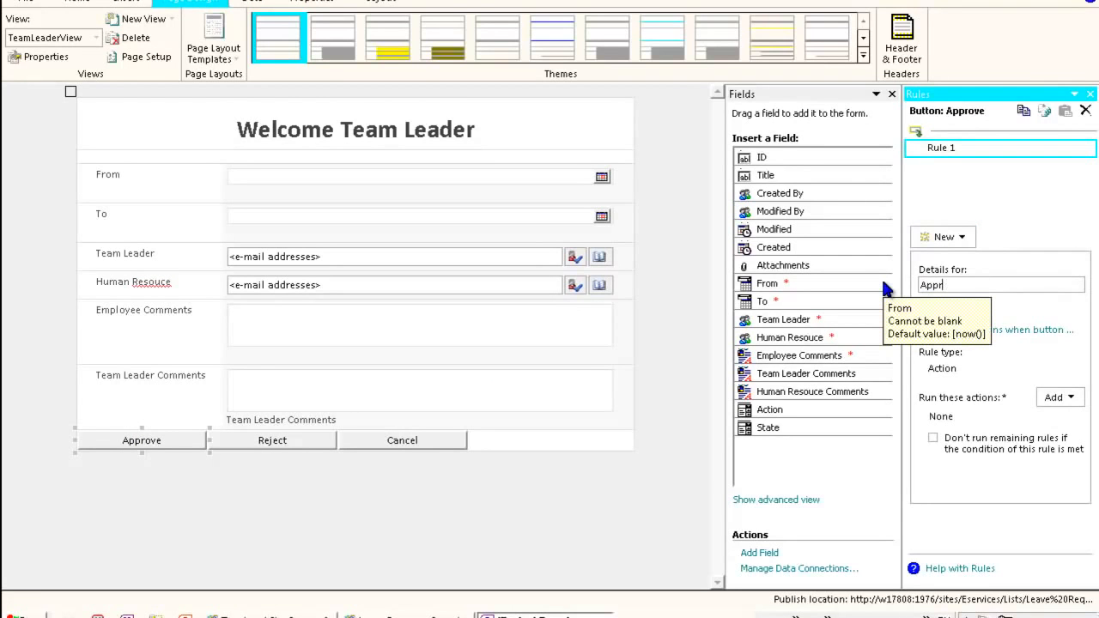
pyautogui.write('oveTeamLeader')
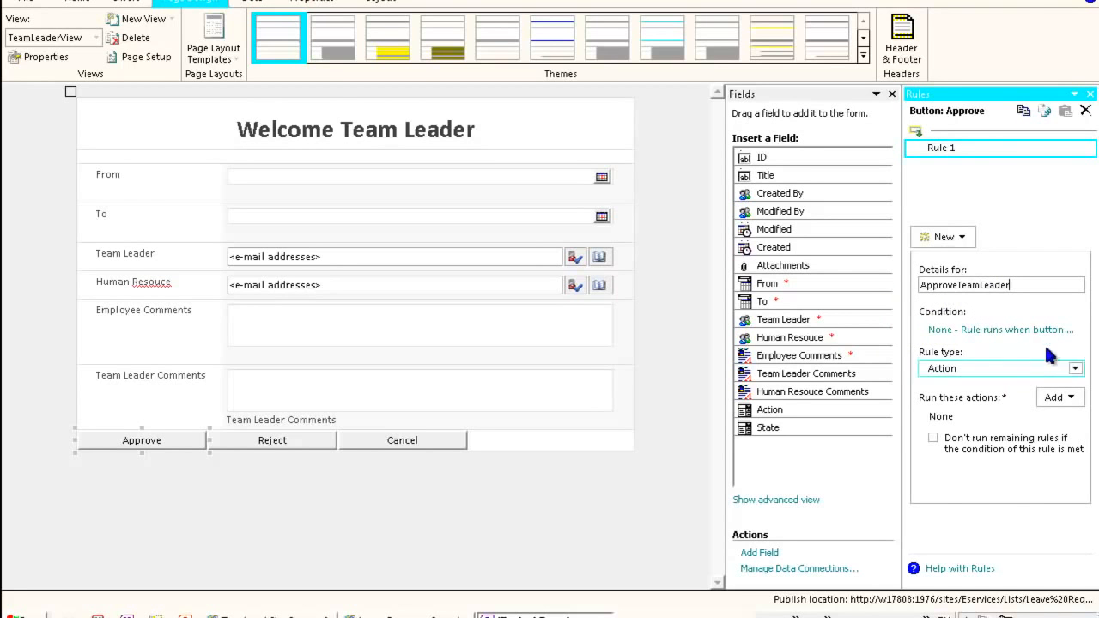
# - Add a Set a field's value action to the rule that sets the Action field to AT
pyautogui.click(1059, 400)
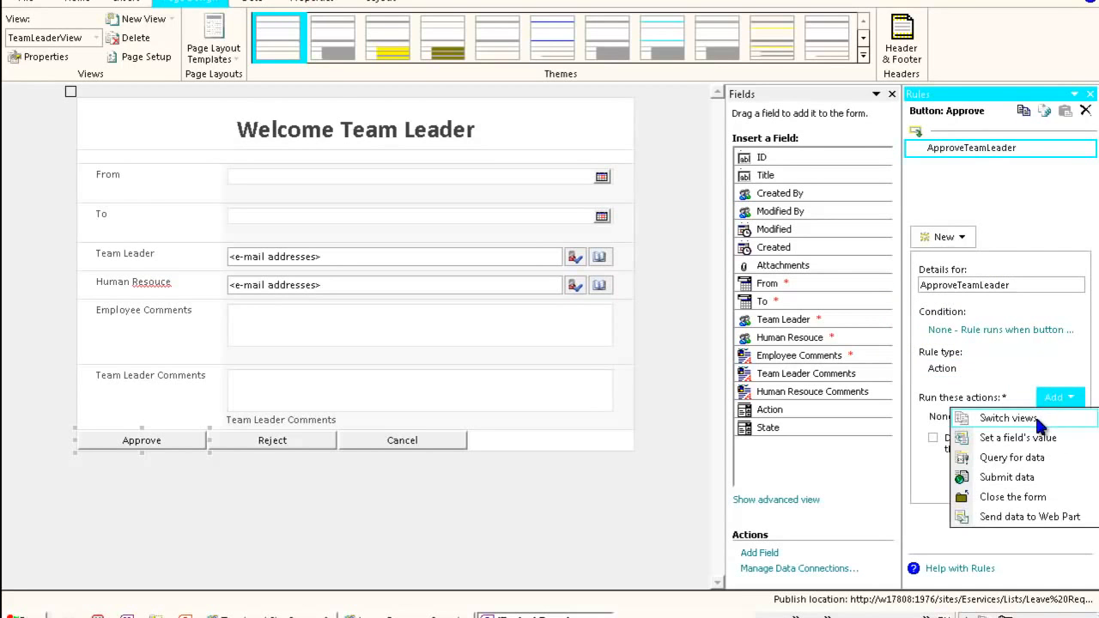
pyautogui.click(1031, 440)
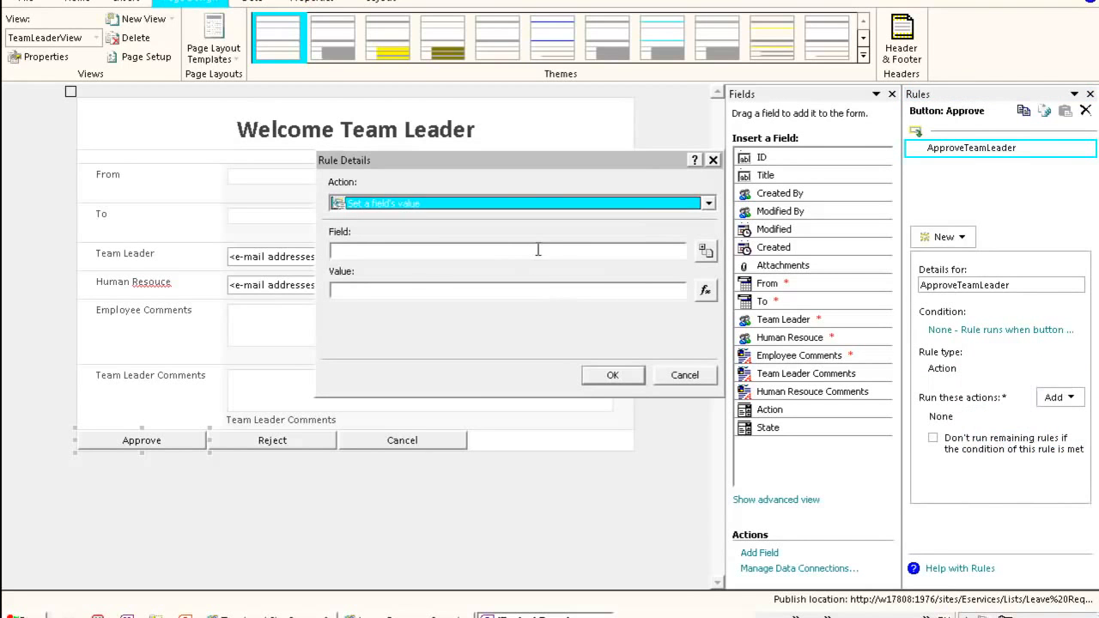
pyautogui.click(703, 254)
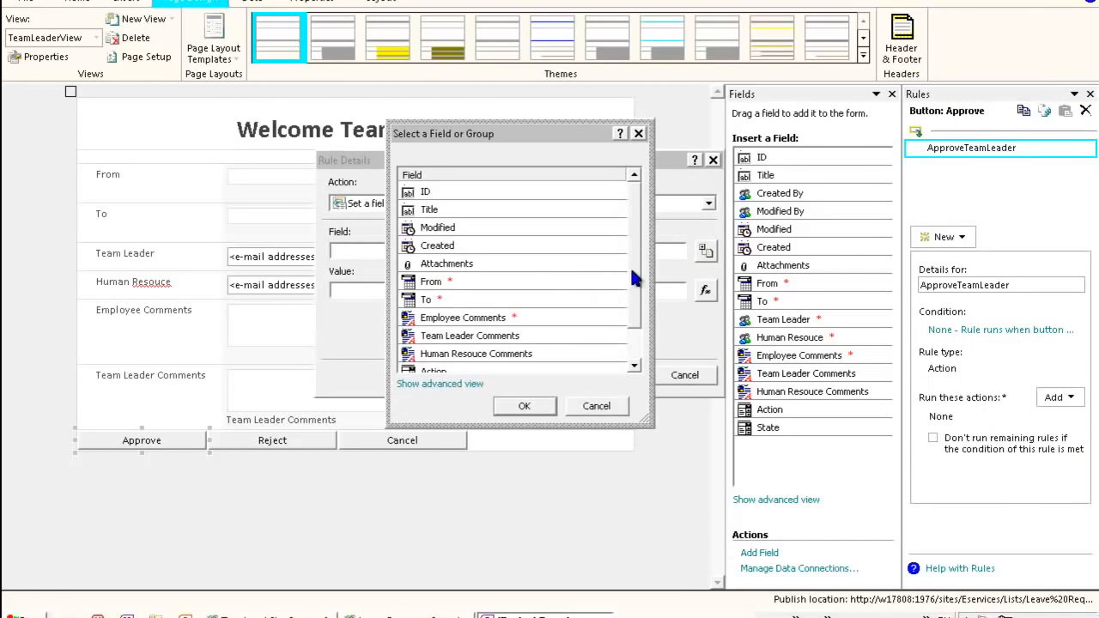
pyautogui.scroll(-3, 591, 335)
pyautogui.doubleClick(460, 336)
pyautogui.click(459, 292)
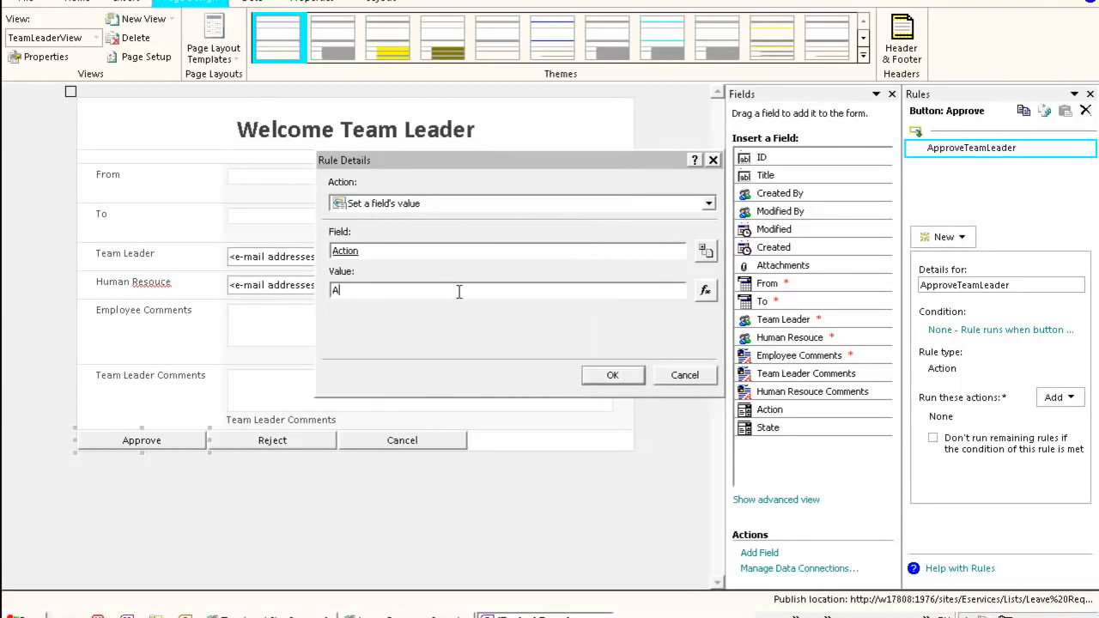
pyautogui.click(610, 375)
# - Add a Submit data action and a Close the form action to the ApproveTeamLeader rule
pyautogui.click(1058, 397)
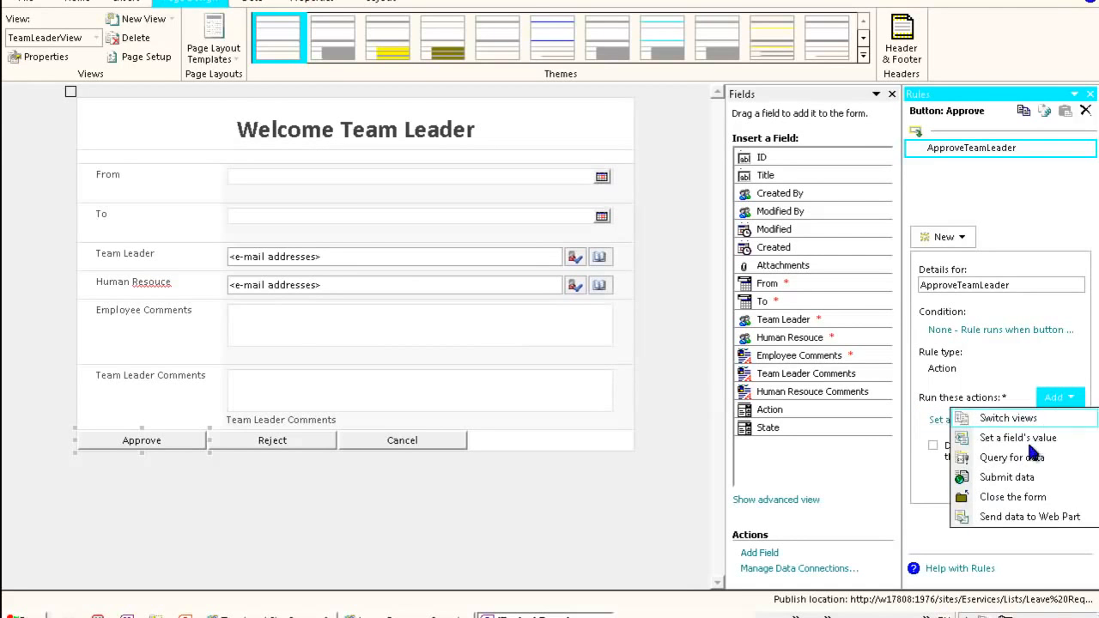
pyautogui.click(1018, 479)
pyautogui.click(611, 378)
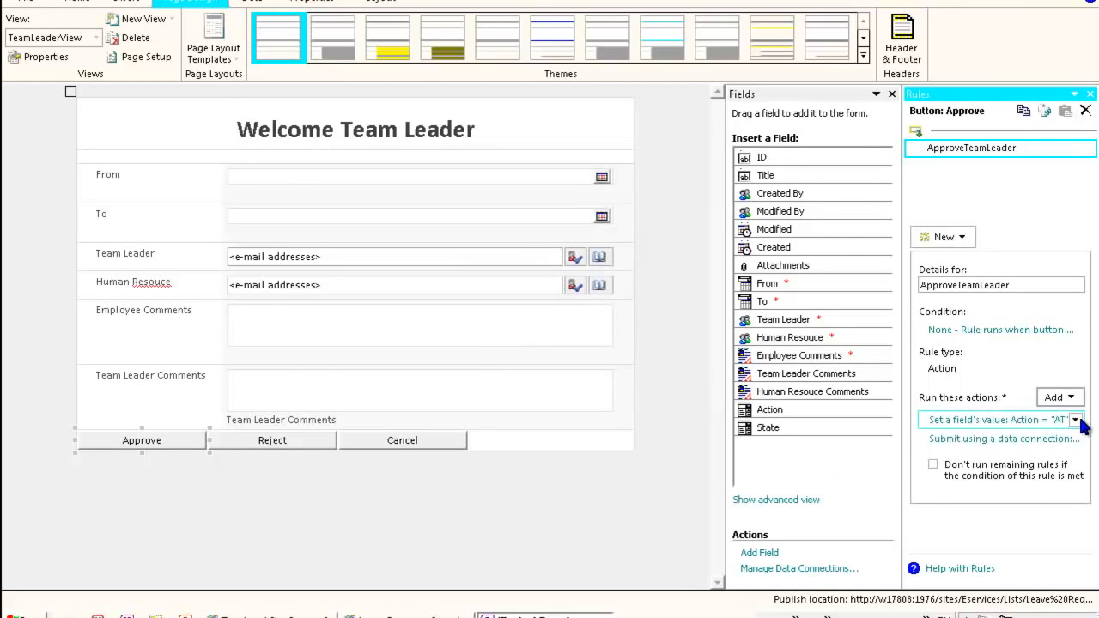
pyautogui.click(1058, 397)
pyautogui.click(1014, 497)
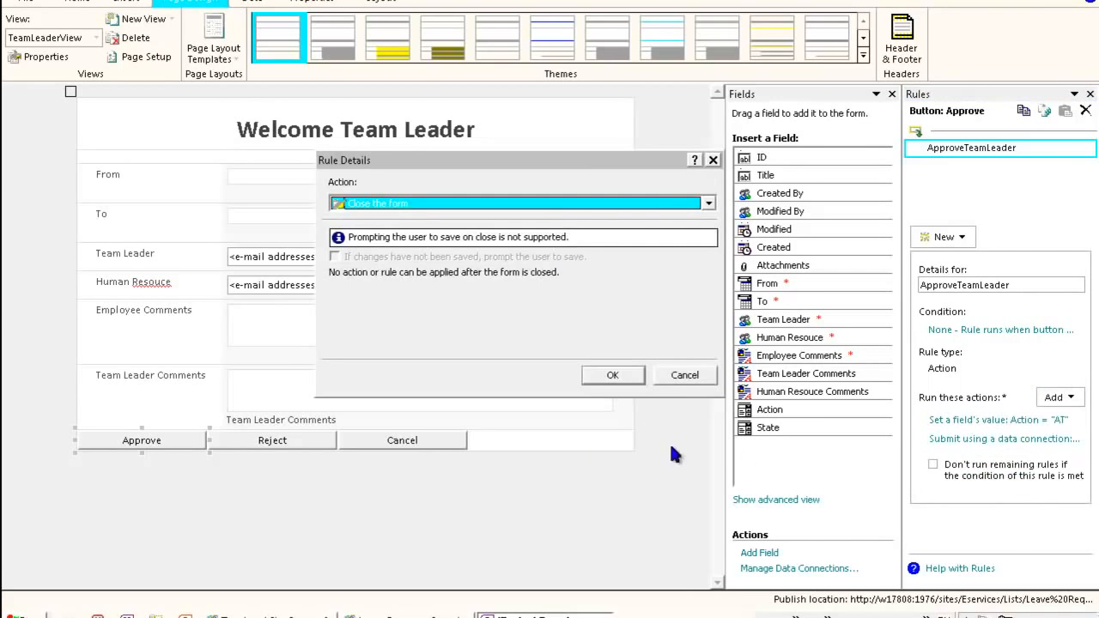
pyautogui.click(615, 374)
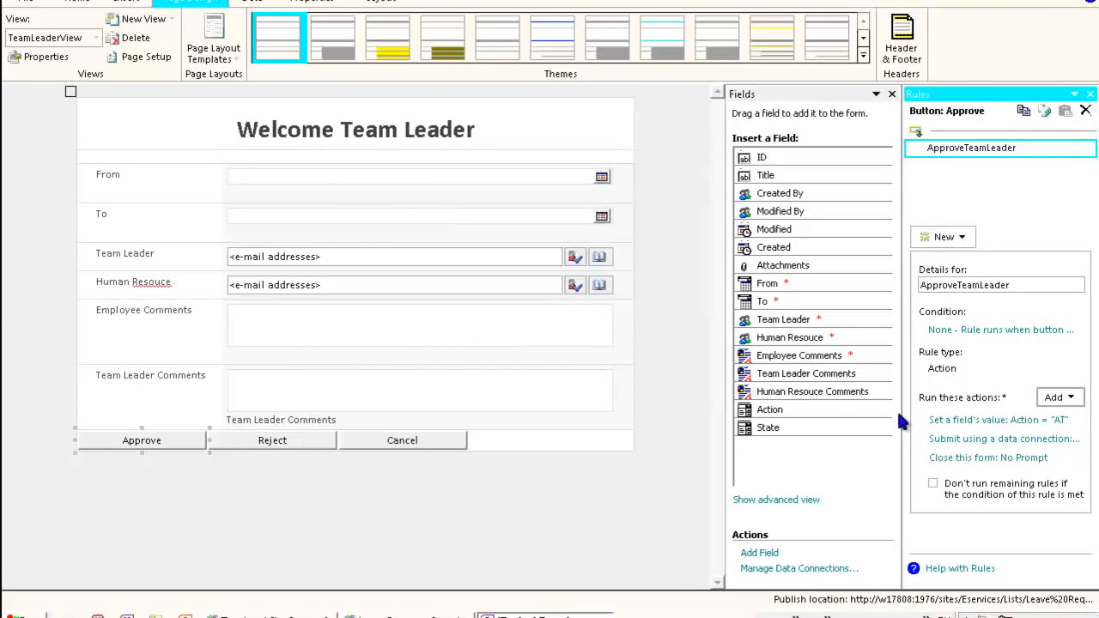
# - Add an Action rule named RejectTeamLder to the Reject button
pyautogui.click(294, 442)
pyautogui.click(963, 238)
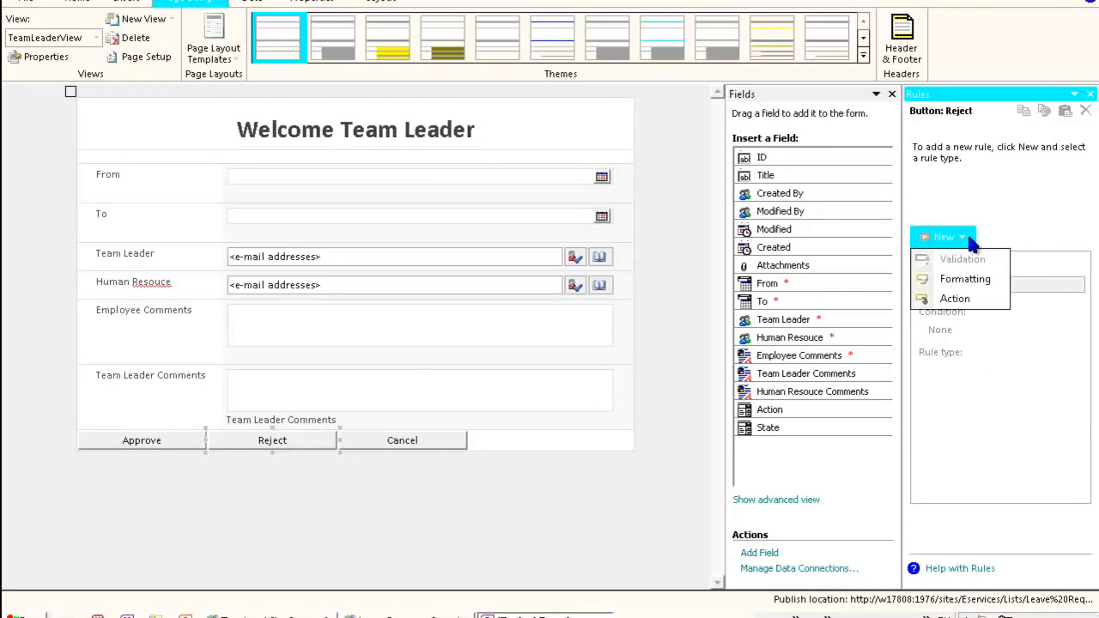
pyautogui.click(960, 301)
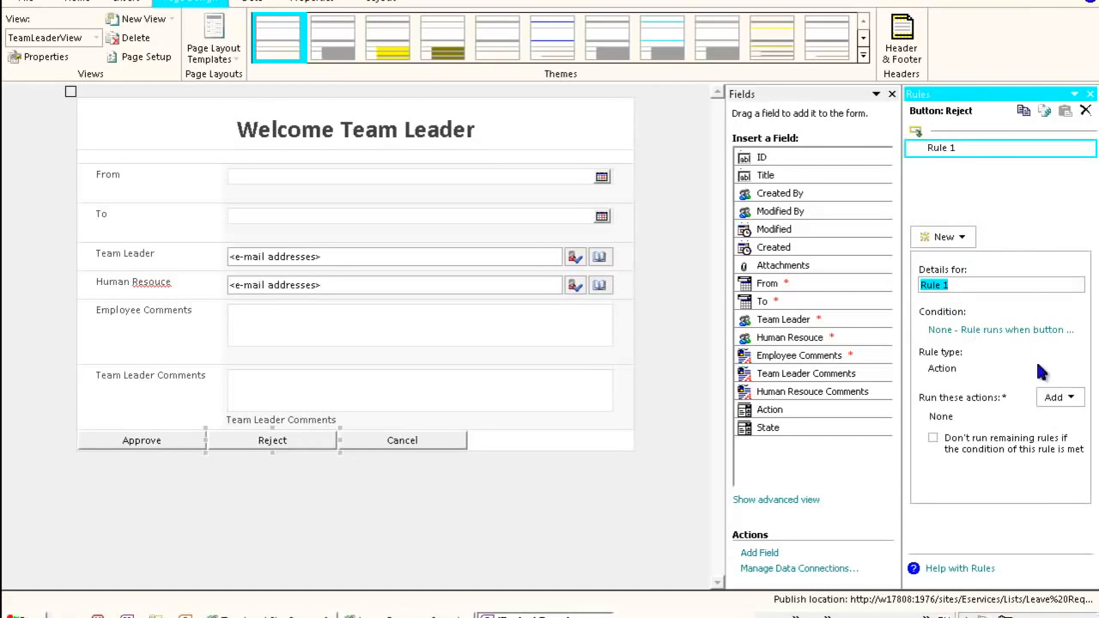
pyautogui.write('Reje')
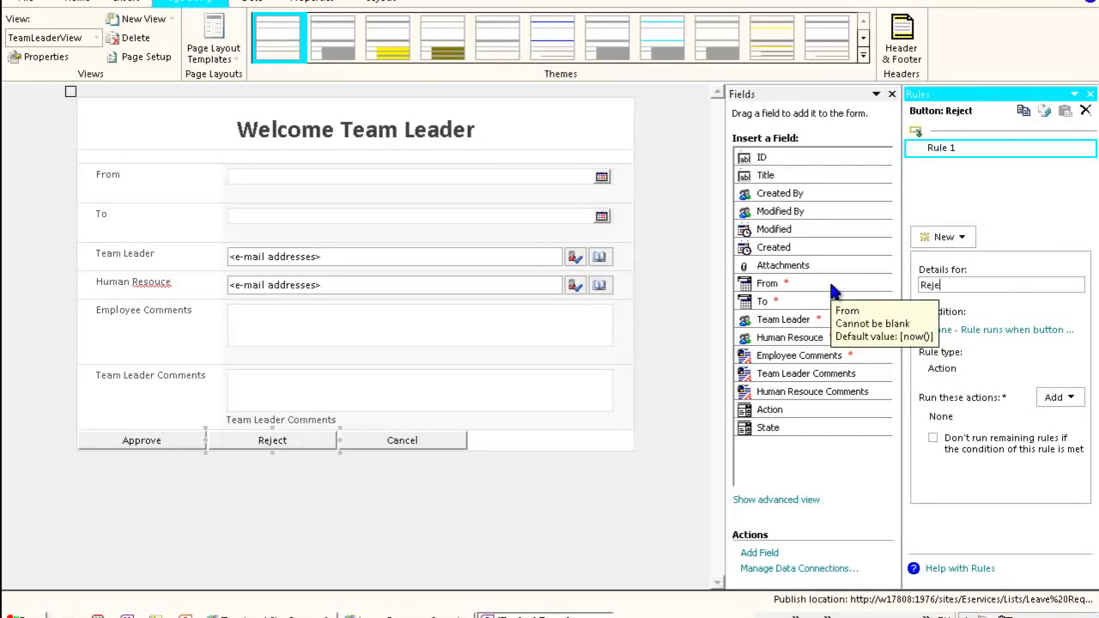
pyautogui.write('ctEmploy')
pyautogui.press('BackSpace')
pyautogui.press('BackSpace')
pyautogui.press('BackSpace')
pyautogui.write('teamLder')
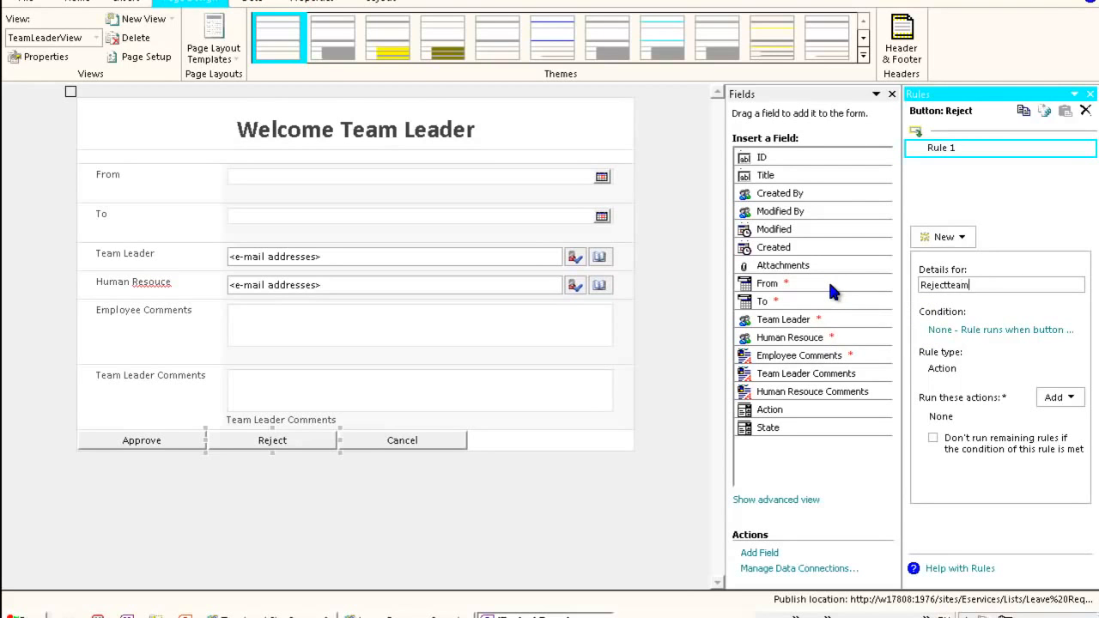
pyautogui.press('Left')
pyautogui.press('Left')
pyautogui.press('Left')
pyautogui.press('Left')
pyautogui.press('Left')
pyautogui.press('Left')
pyautogui.press('Left')
pyautogui.press('BackSpace')
pyautogui.write('T')
# - Add a Set a field's value action to the rule that sets the Action field to RT
pyautogui.click(1059, 397)
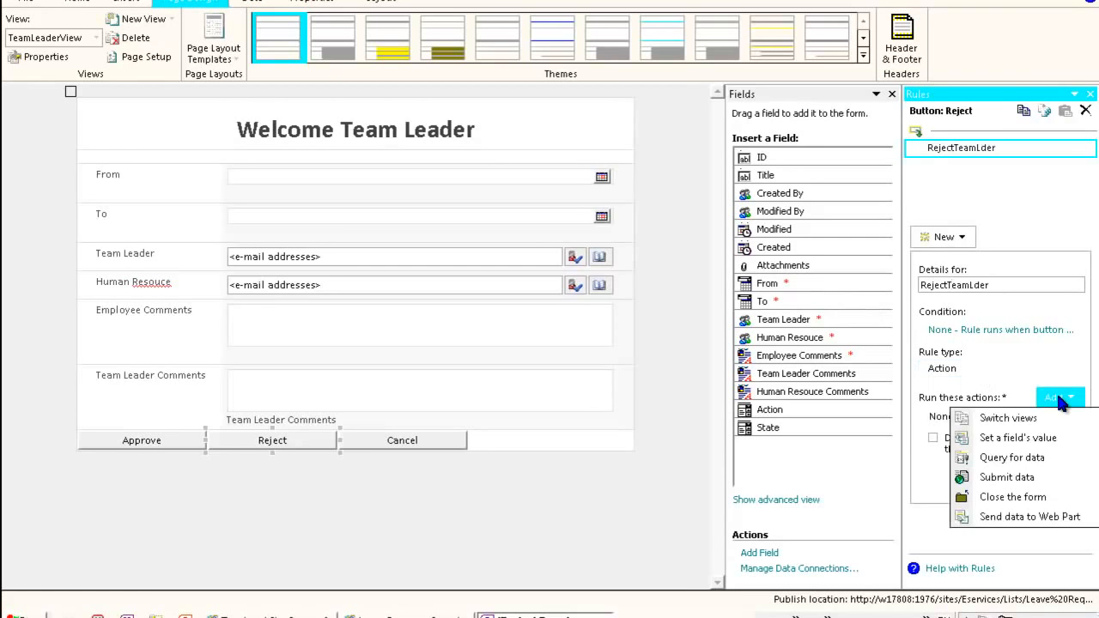
pyautogui.click(1031, 438)
pyautogui.click(706, 250)
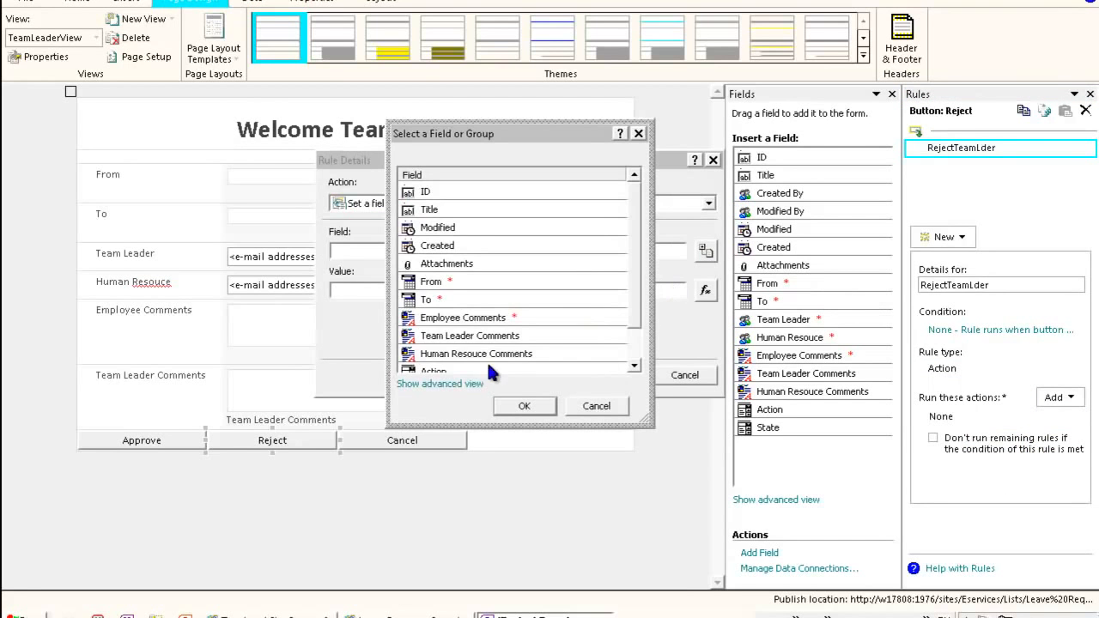
pyautogui.moveTo(636, 305); pyautogui.dragTo(640, 341)
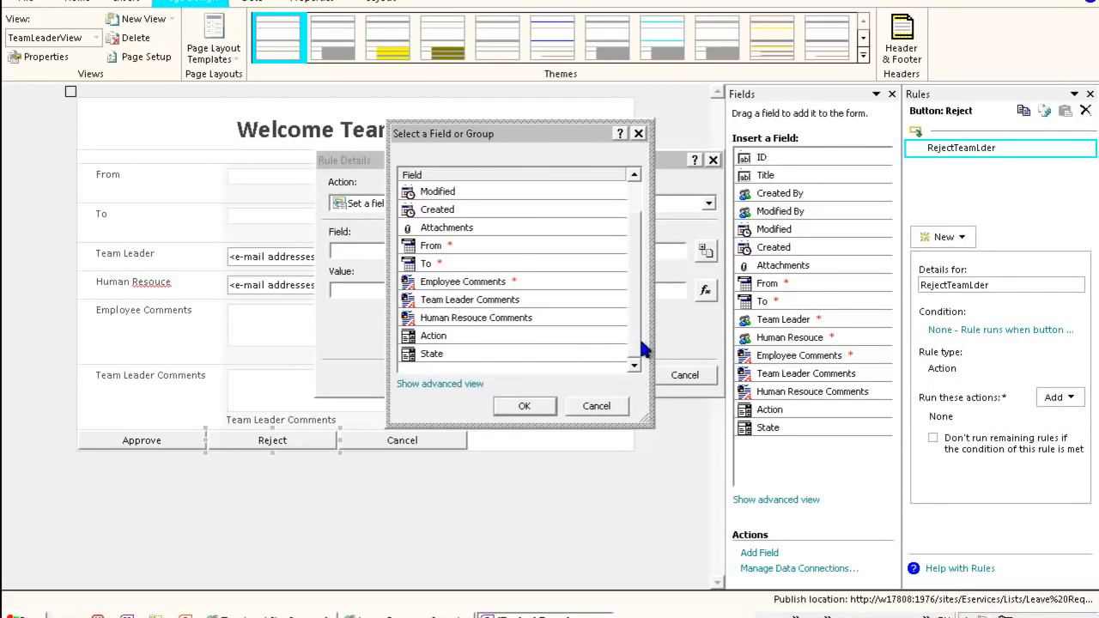
pyautogui.doubleClick(460, 335)
pyautogui.click(450, 291)
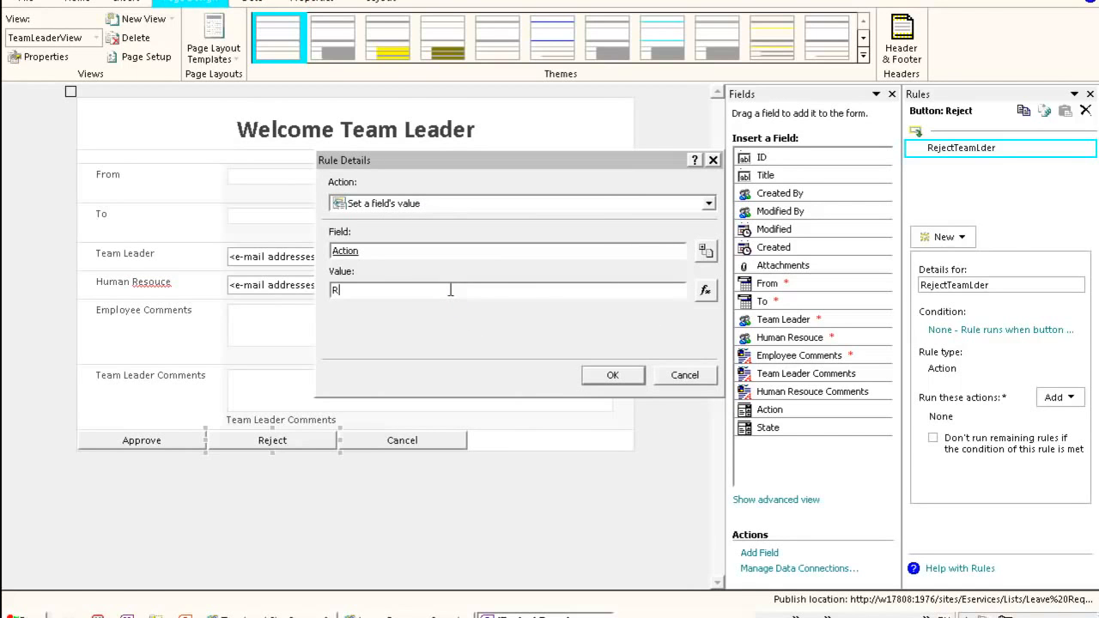
pyautogui.click(615, 375)
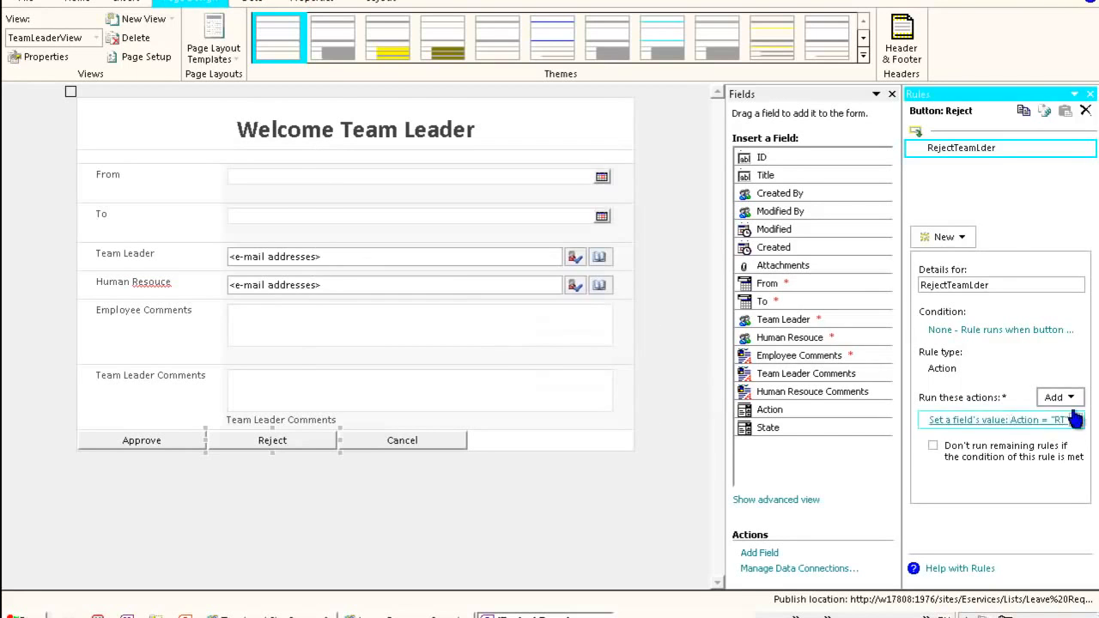
# - Add a Submit data action using the Main Data Connection and a Close the form action to the RejectTeamLder rule
pyautogui.click(1060, 396)
pyautogui.click(1028, 479)
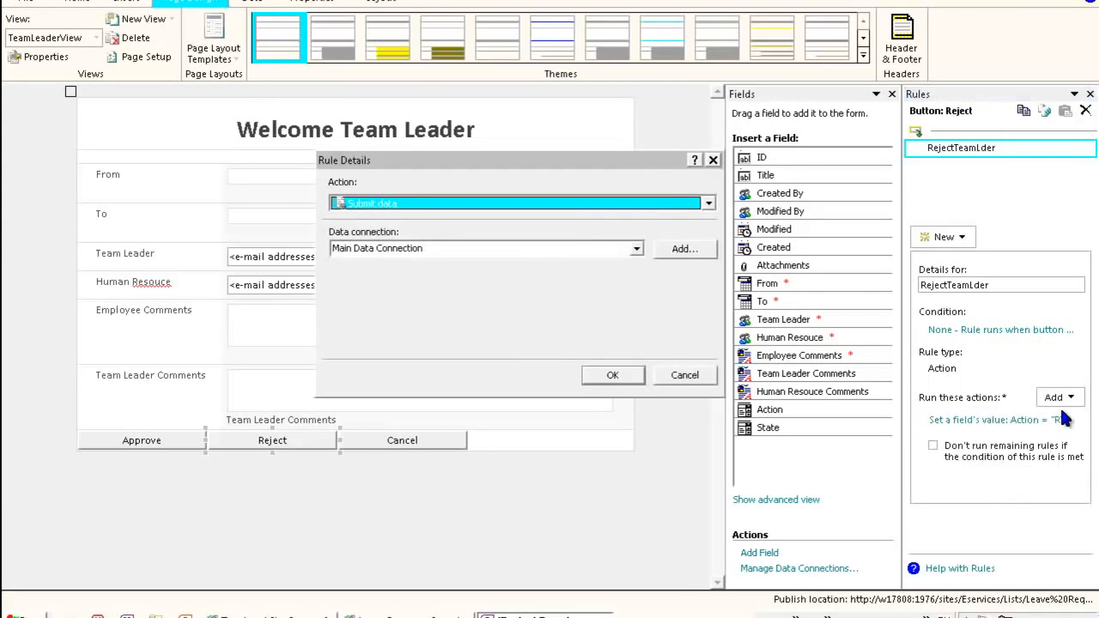
pyautogui.click(614, 375)
pyautogui.click(1057, 400)
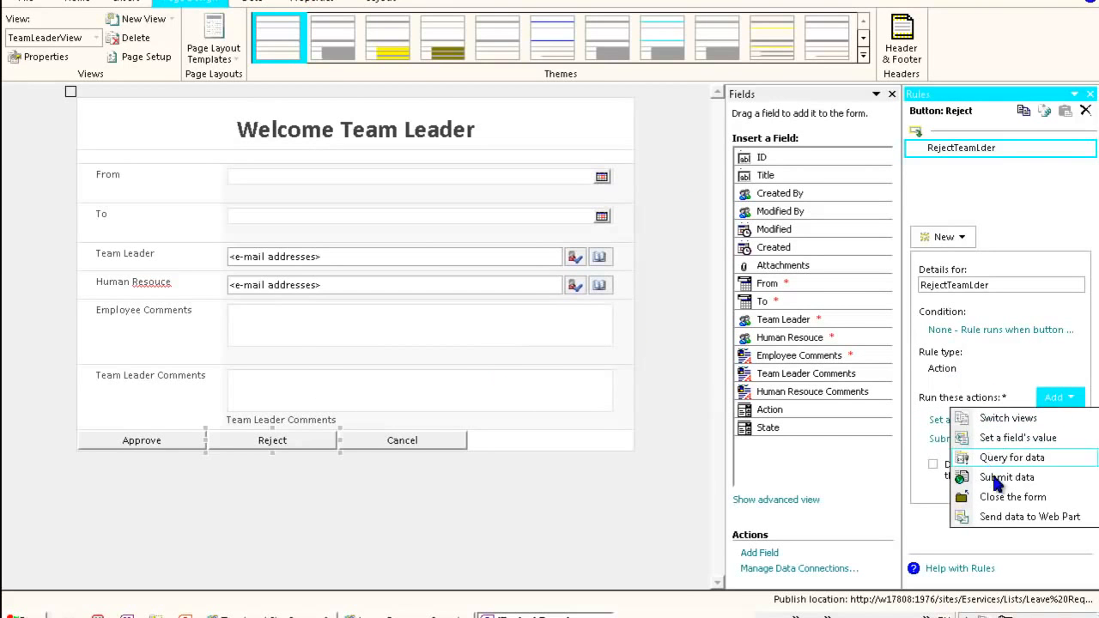
pyautogui.click(1018, 499)
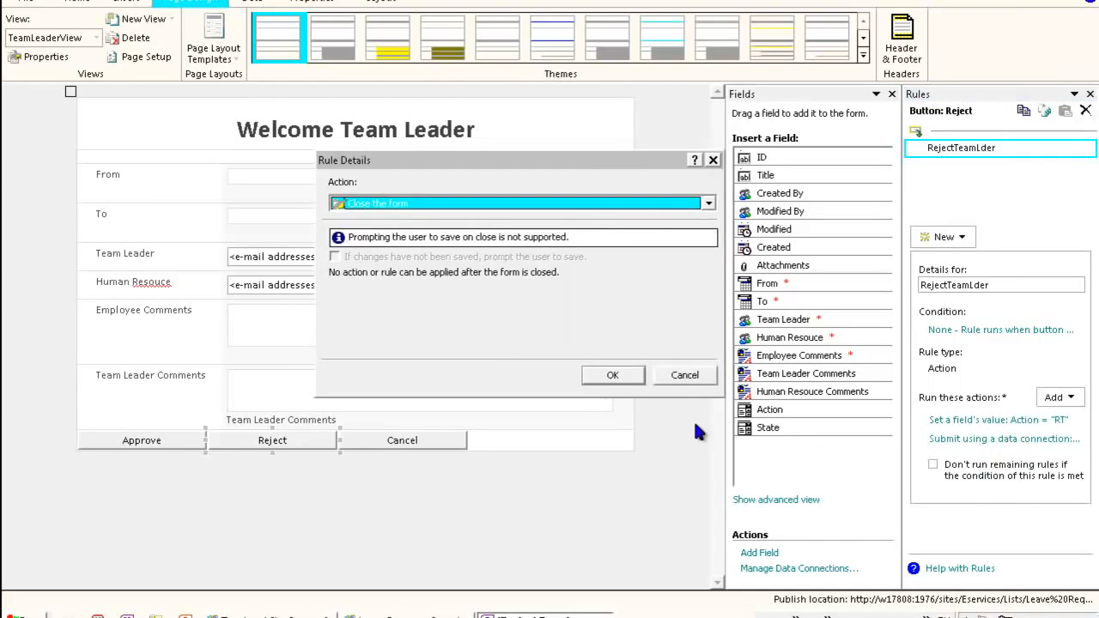
pyautogui.click(615, 376)
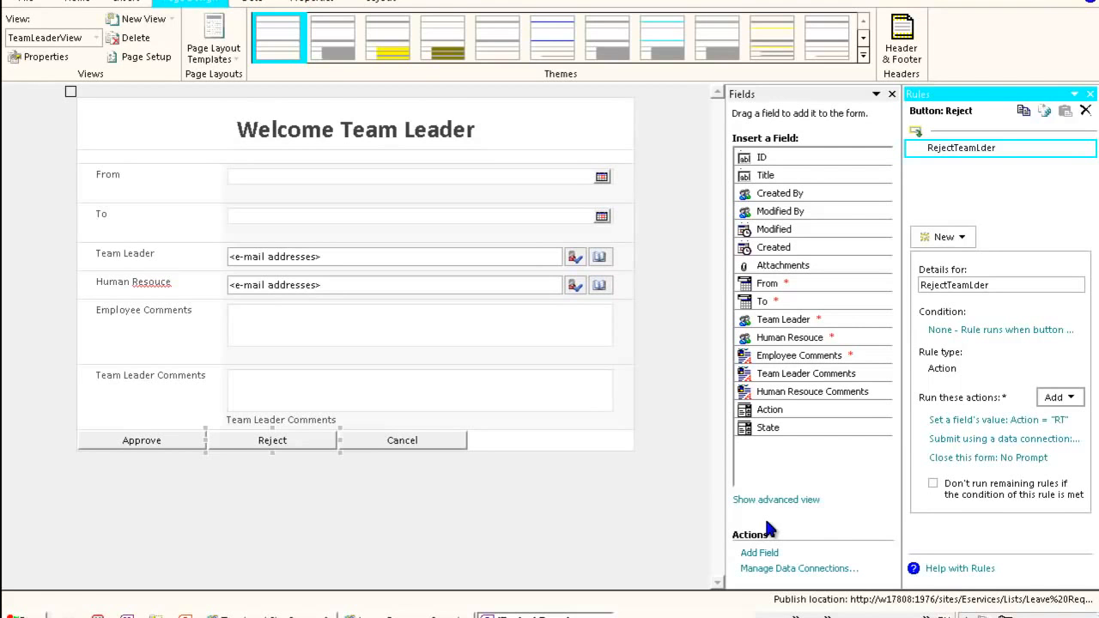
pyautogui.click(1082, 399)
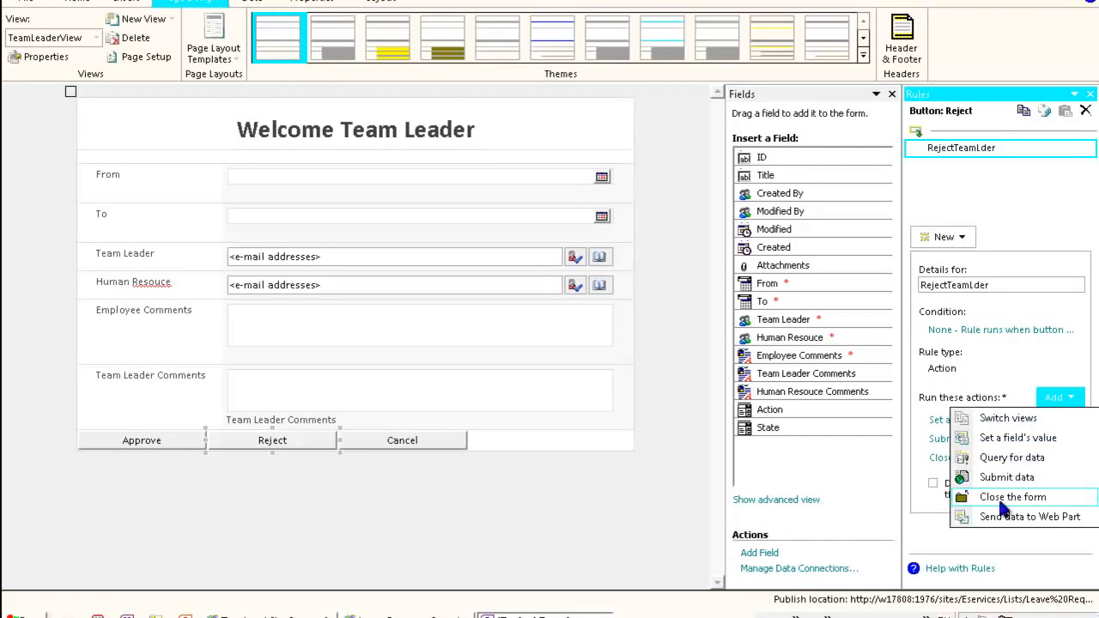
pyautogui.click(1092, 350)
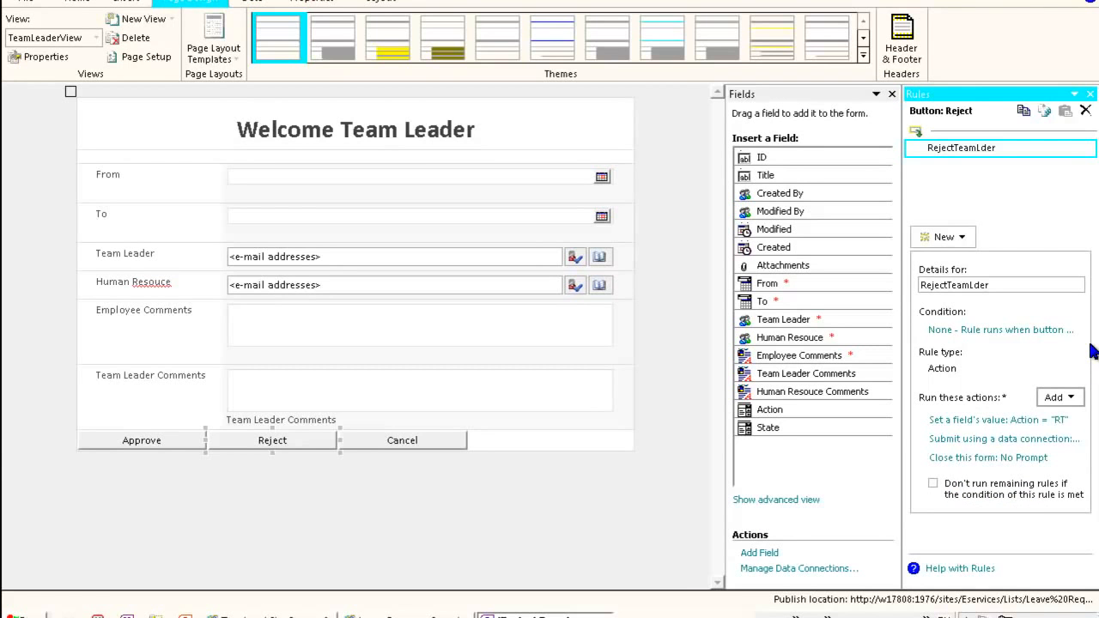
# - Add a new Action rule to the Cancel button
pyautogui.click(429, 439)
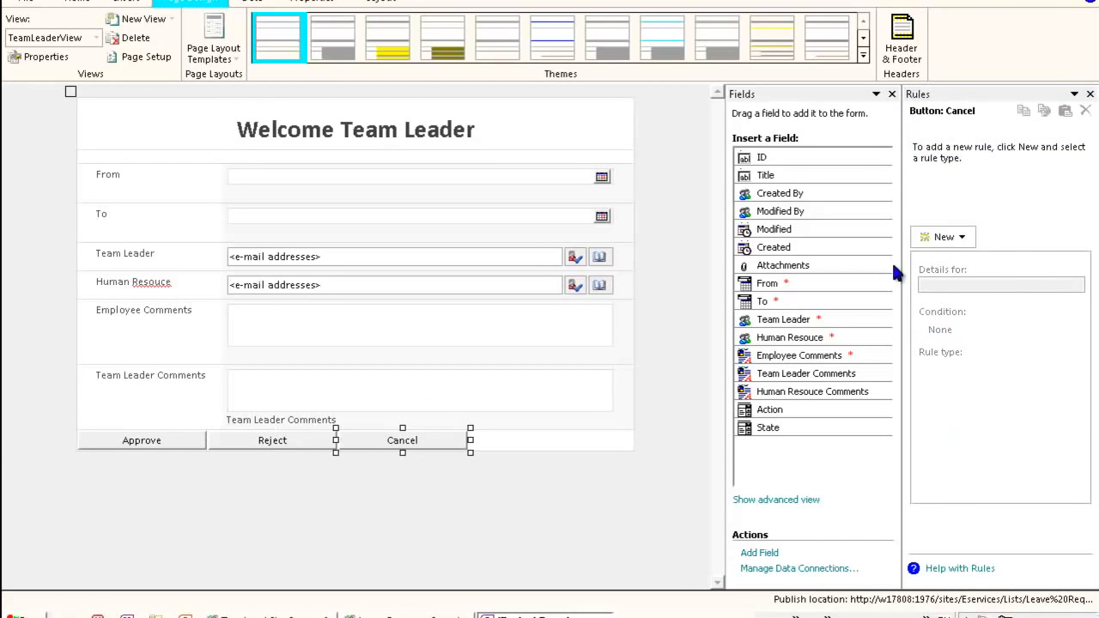
pyautogui.click(942, 237)
pyautogui.click(954, 296)
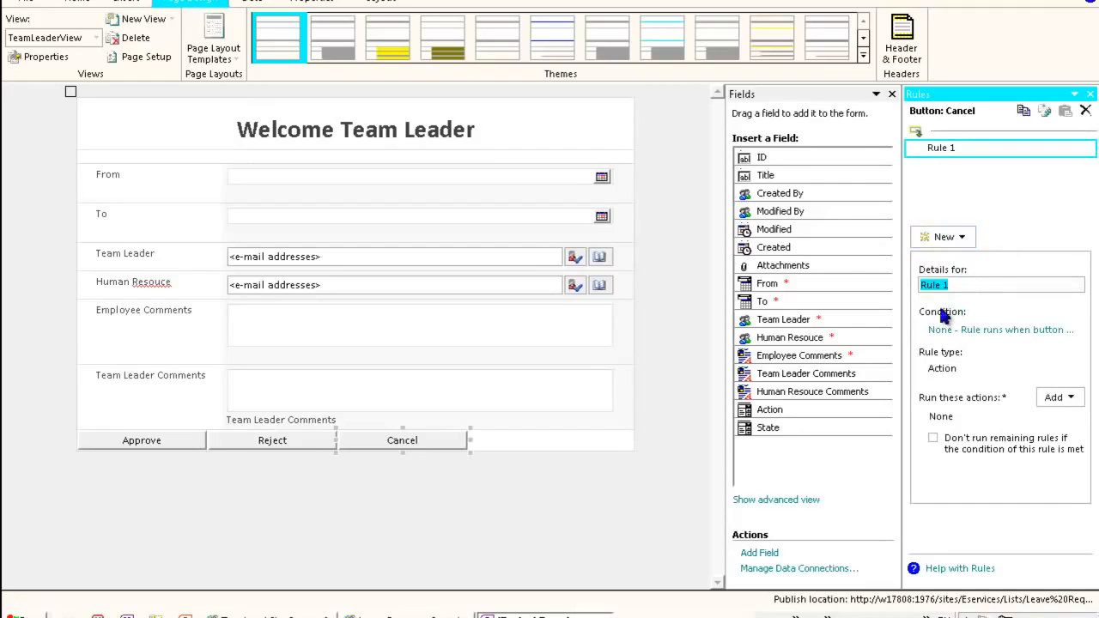
pyautogui.write('cancl')
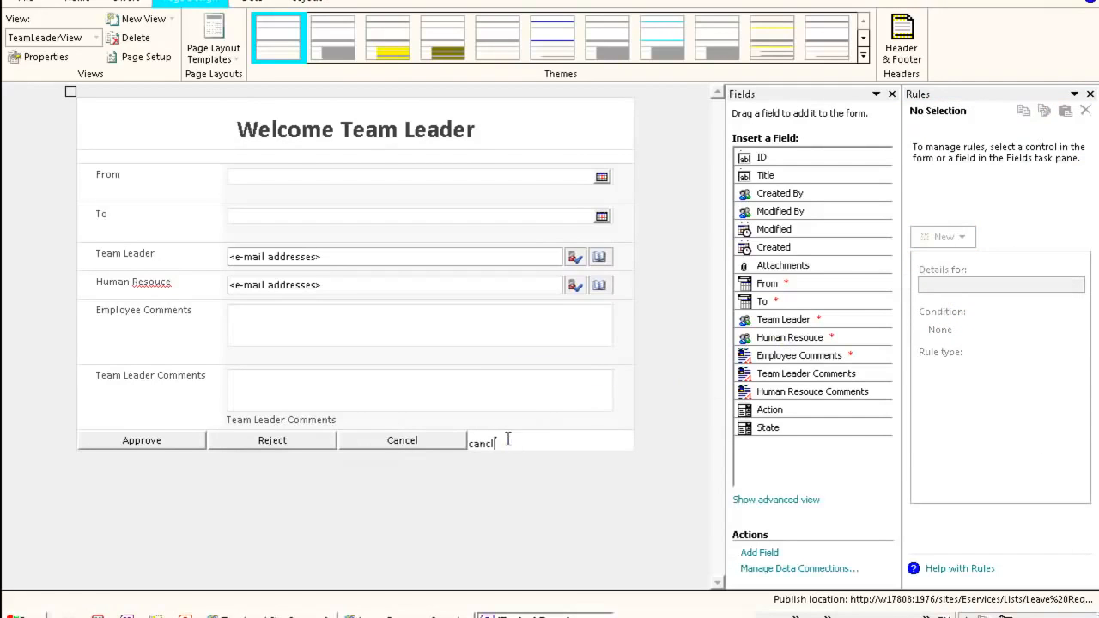
pyautogui.press('BackSpace')
pyautogui.press('BackSpace')
pyautogui.press('BackSpace')
pyautogui.press('BackSpace')
pyautogui.press('BackSpace')
# - Name the Cancel button's rule CancelTeamLeader and add a Close the form action to it
pyautogui.click(432, 444)
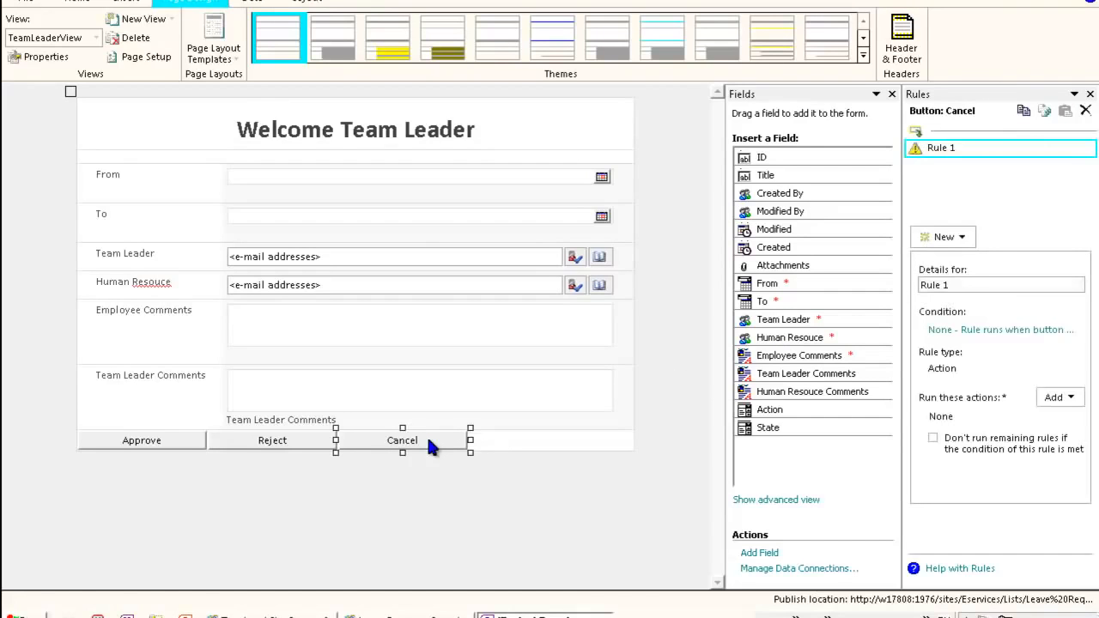
pyautogui.click(953, 288)
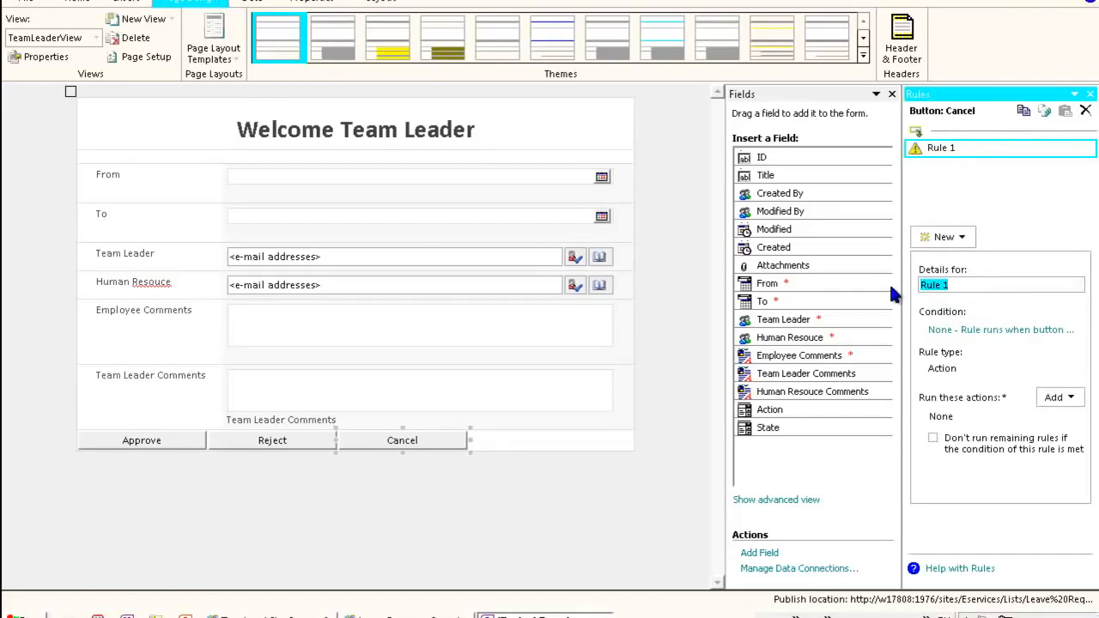
pyautogui.write('CancelTeamLeader')
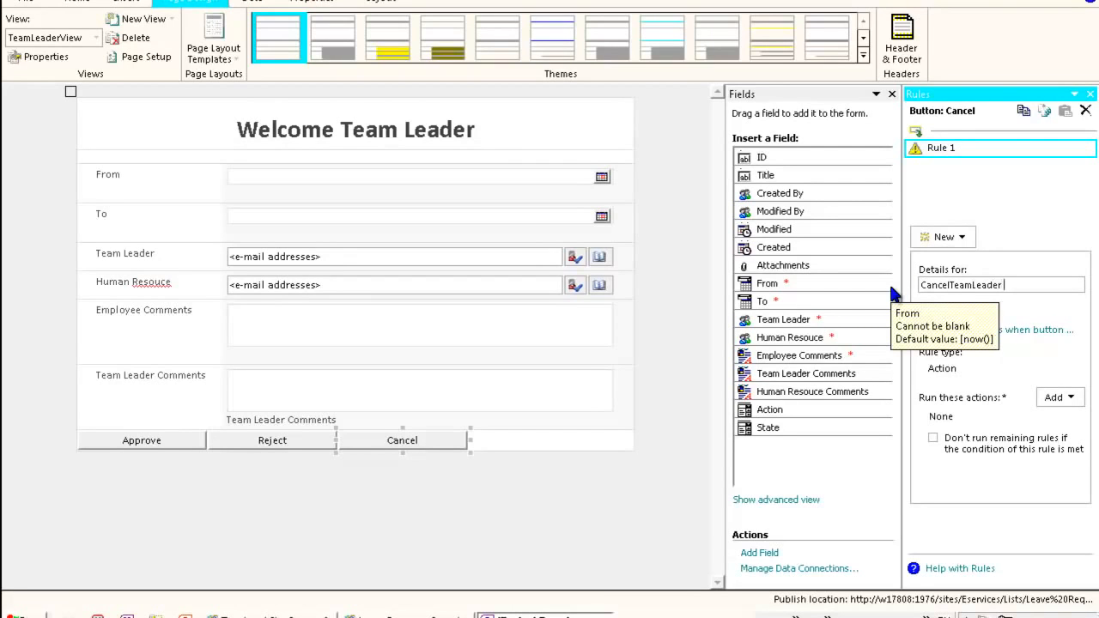
pyautogui.click(1058, 397)
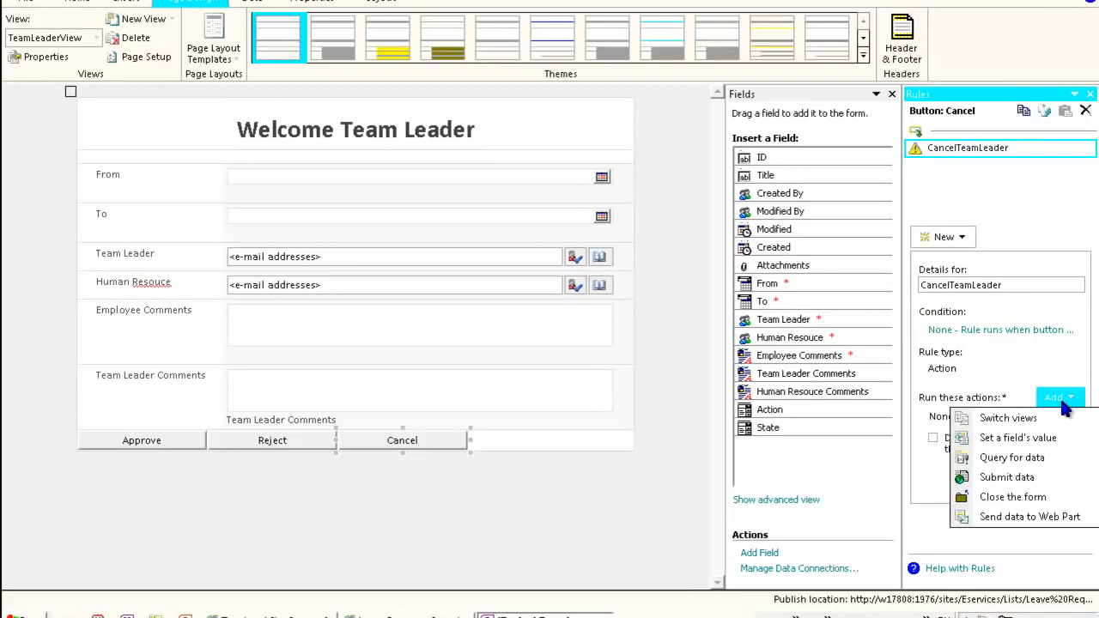
pyautogui.click(1029, 498)
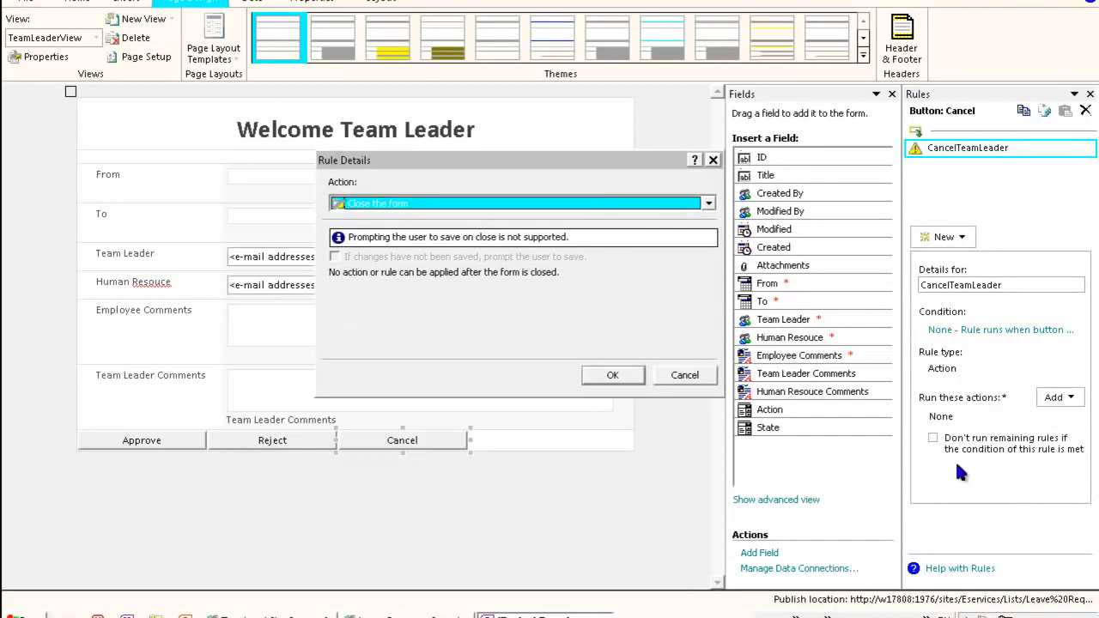
pyautogui.click(609, 378)
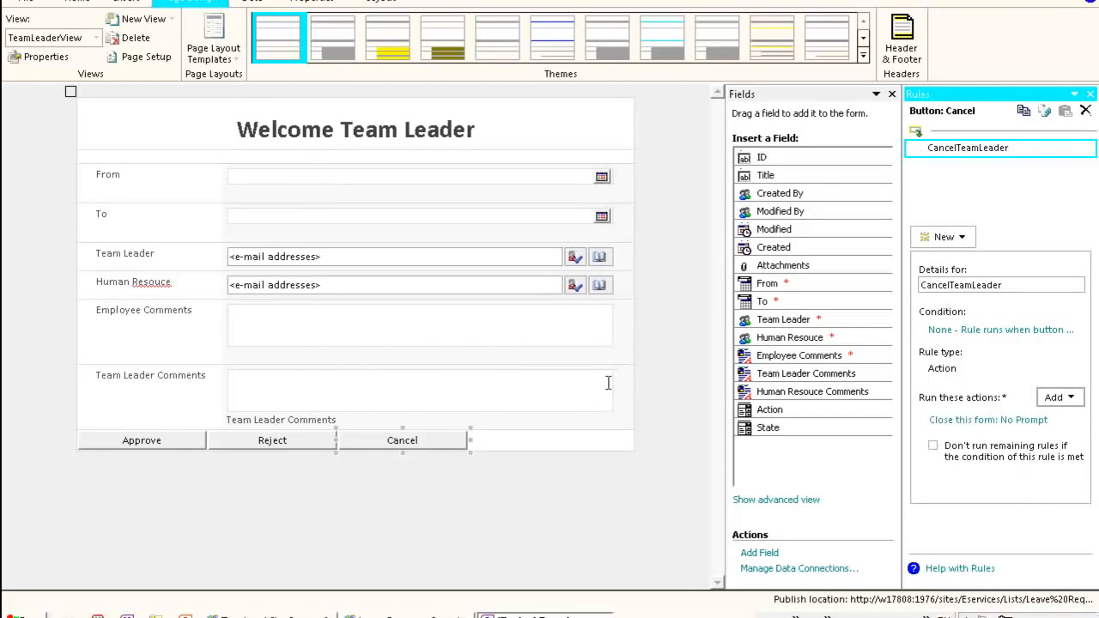
# - Add a Validation rule named CommentsRequiredOnrejection to the Team Leader Comments field
pyautogui.click(395, 383)
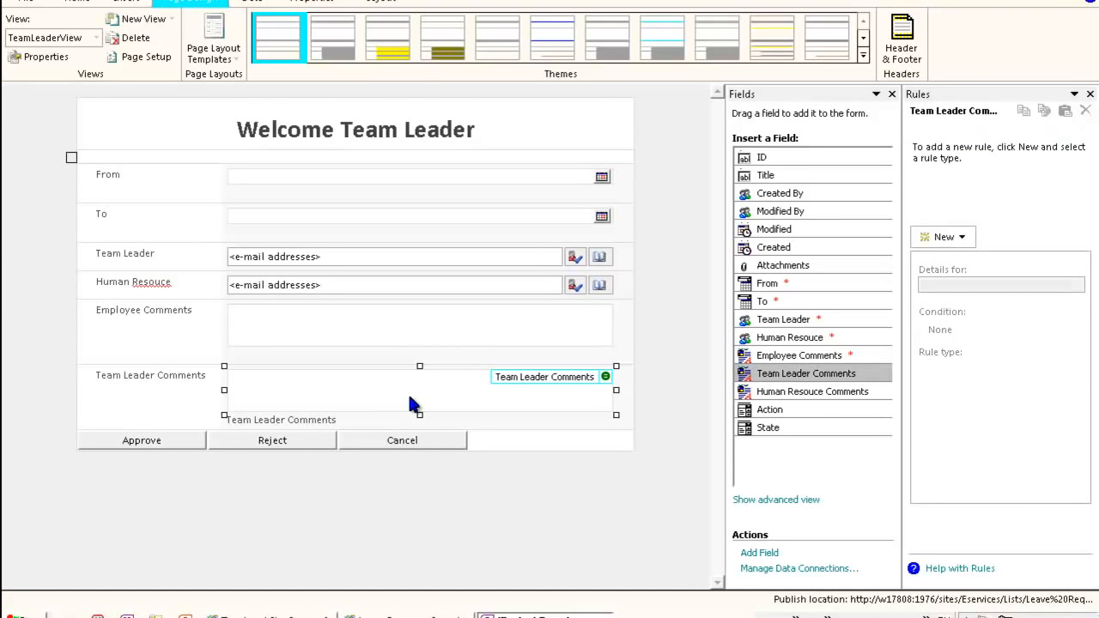
pyautogui.click(292, 439)
pyautogui.click(305, 395)
pyautogui.click(944, 237)
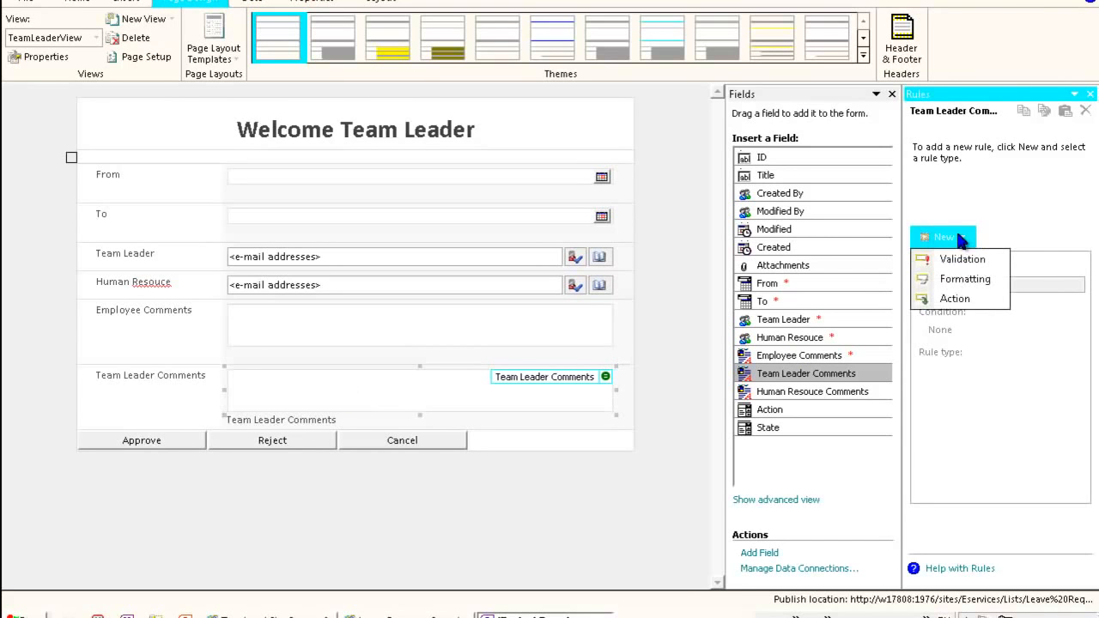
pyautogui.click(963, 260)
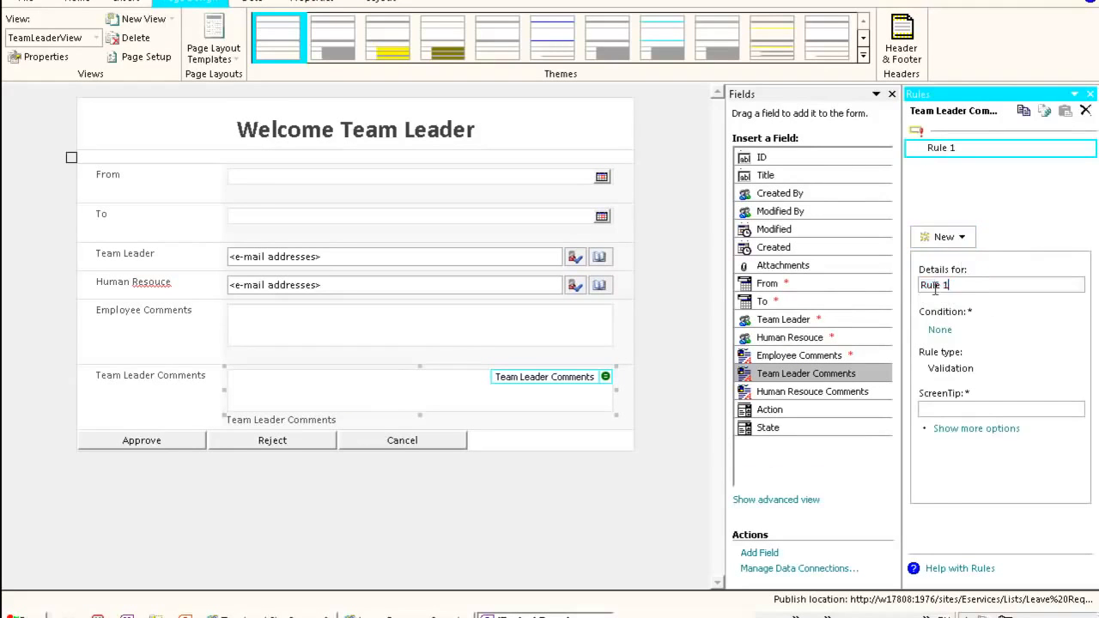
pyautogui.write('CommentsReque')
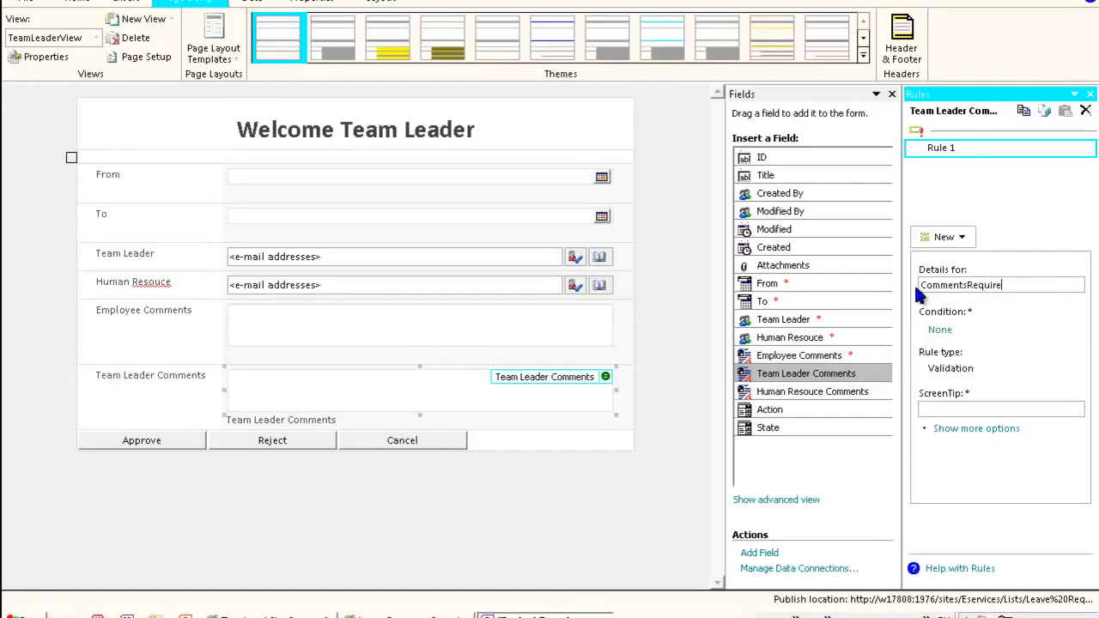
pyautogui.write('redOnrejection')
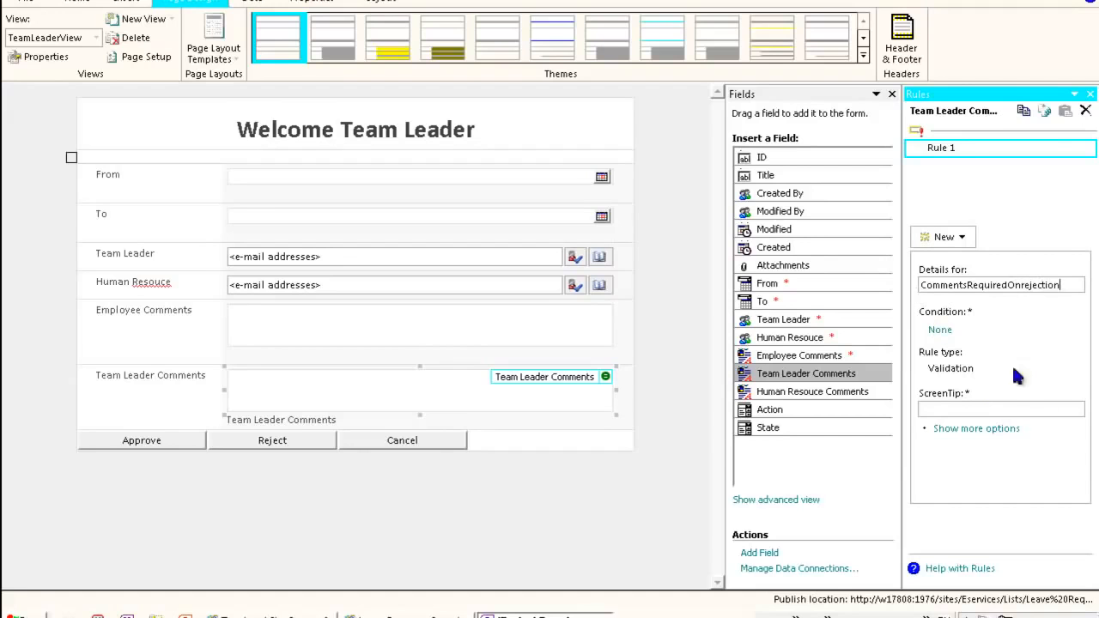
# - Set the validation condition to Action is equal to RT and Team Leader Comments is blank
pyautogui.click(939, 329)
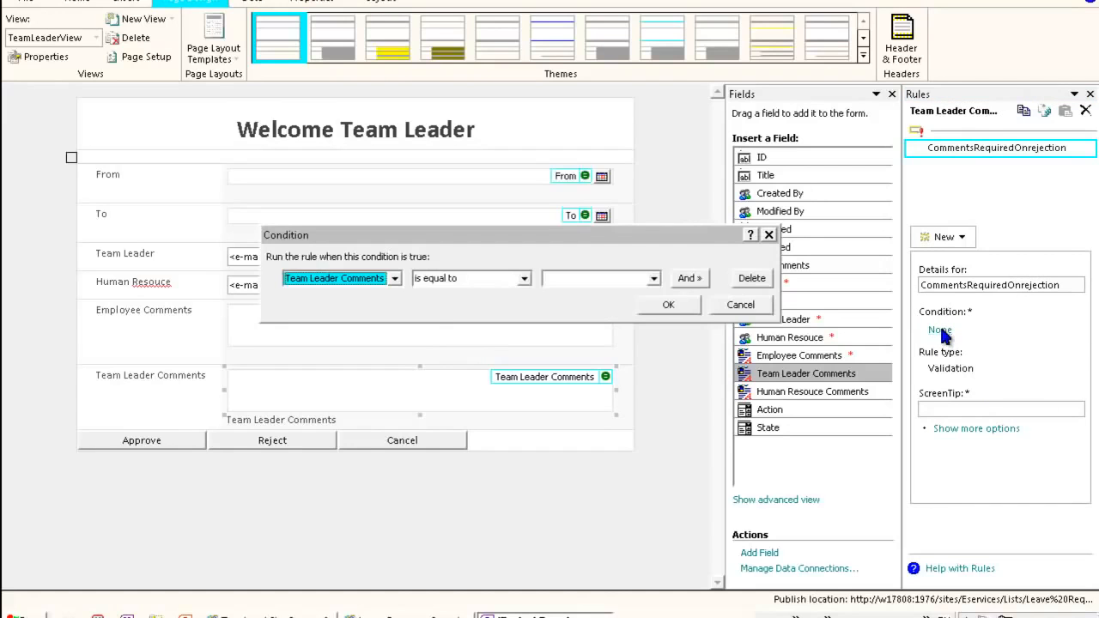
pyautogui.click(395, 278)
pyautogui.moveTo(411, 304); pyautogui.dragTo(416, 351)
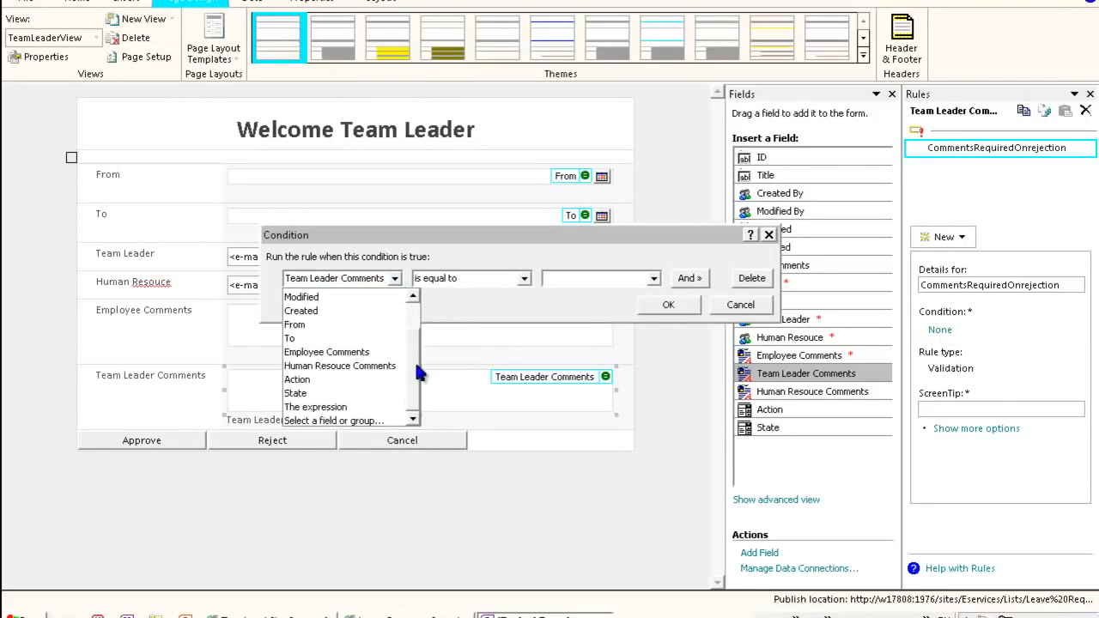
pyautogui.click(360, 380)
pyautogui.click(567, 284)
pyautogui.click(588, 294)
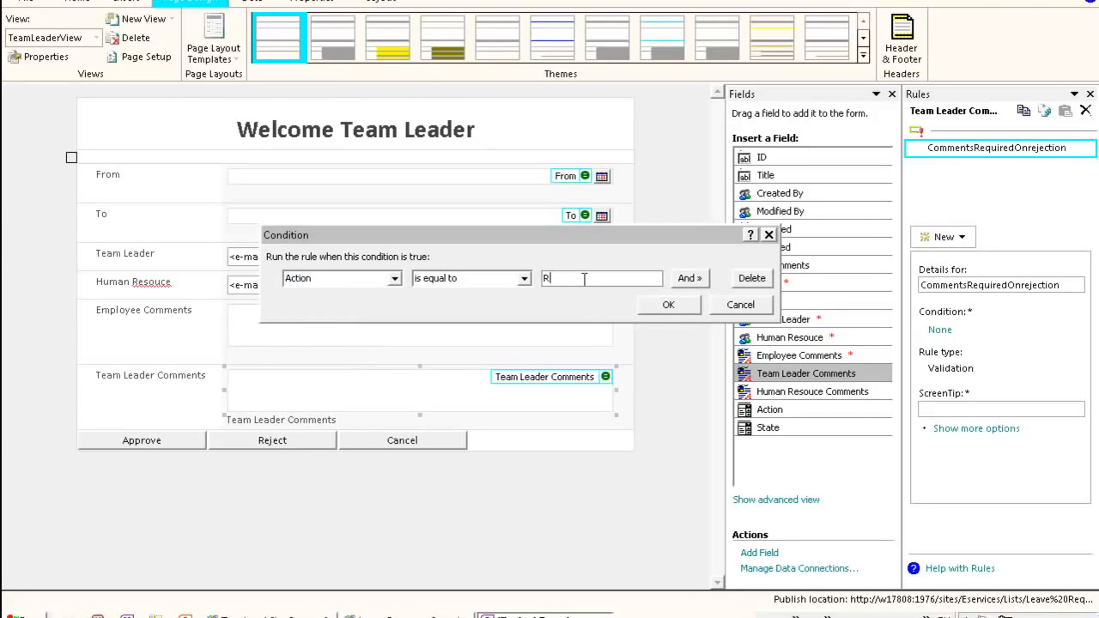
pyautogui.click(689, 278)
pyautogui.click(394, 301)
pyautogui.moveTo(412, 354); pyautogui.dragTo(414, 393)
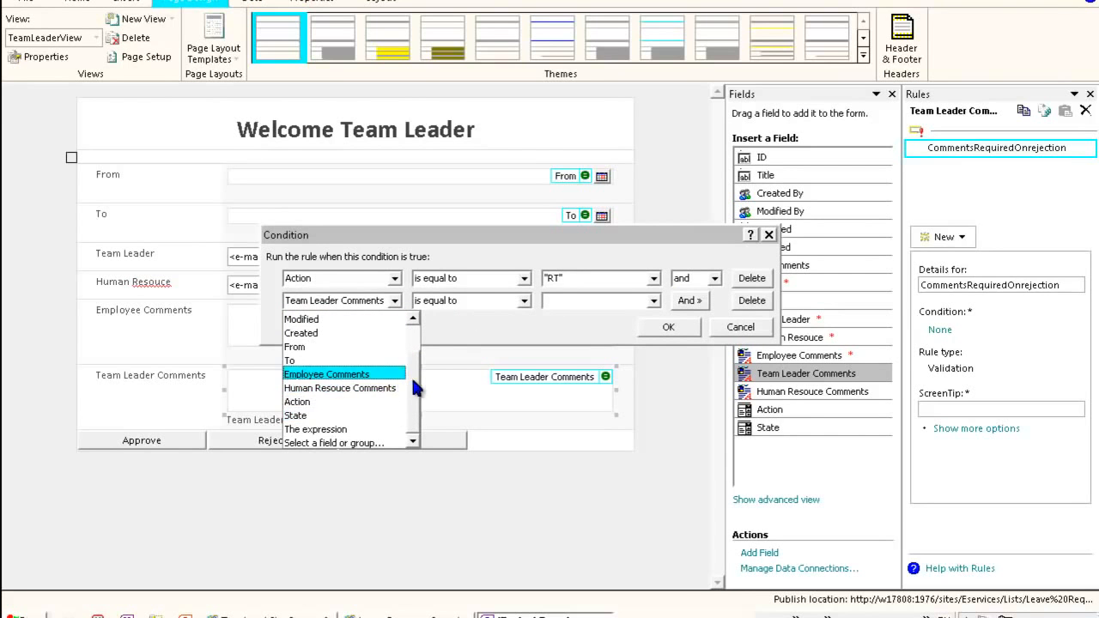
pyautogui.moveTo(408, 374); pyautogui.dragTo(408, 337)
pyautogui.click(340, 319)
pyautogui.click(502, 300)
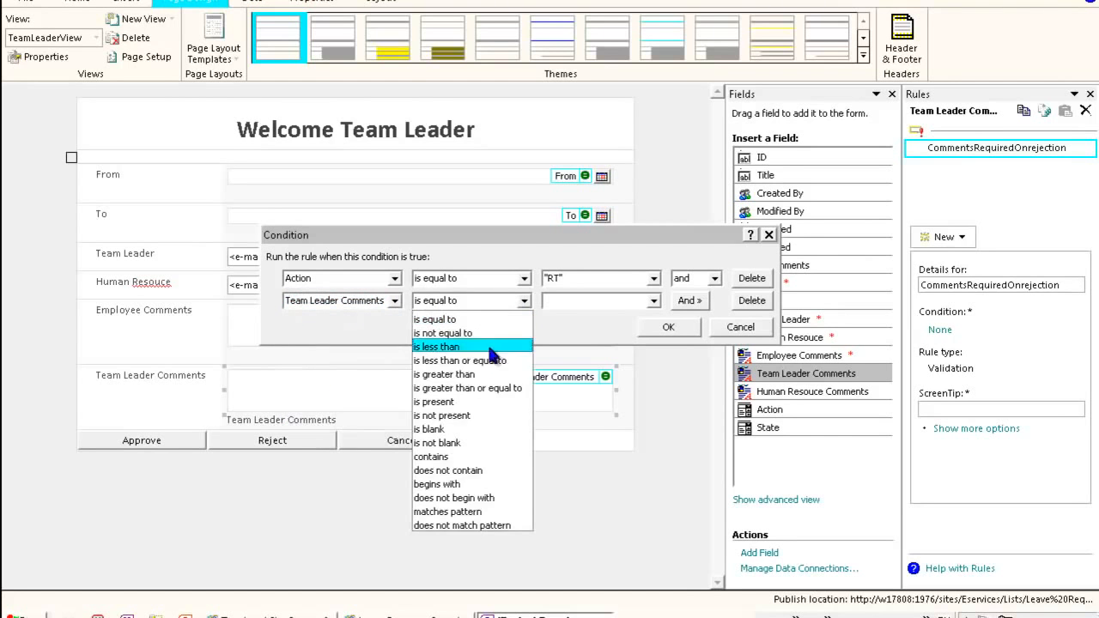
pyautogui.click(470, 429)
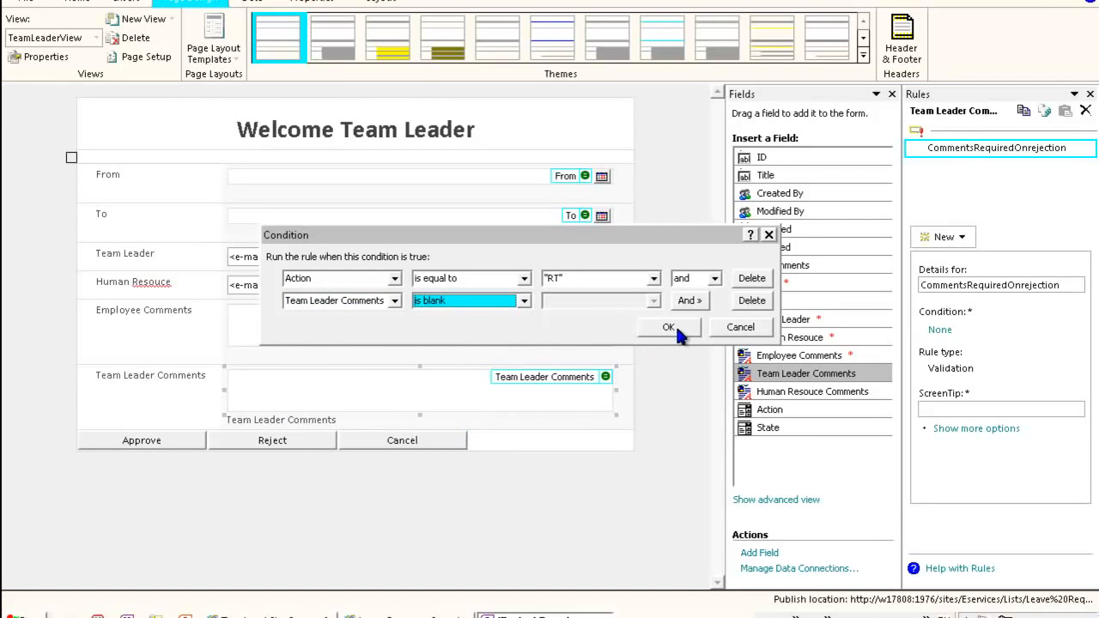
pyautogui.click(670, 327)
# - Enter the ScreenTip "Comments are required on rejection" for the validation rule
pyautogui.click(976, 421)
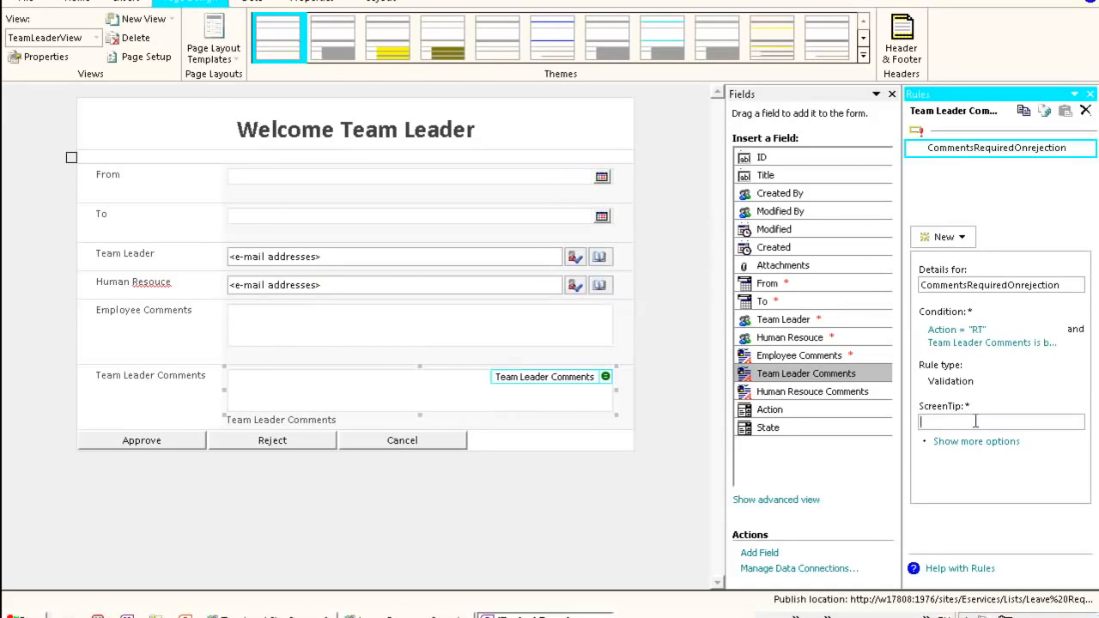
pyautogui.write('Comments are required on rejection')
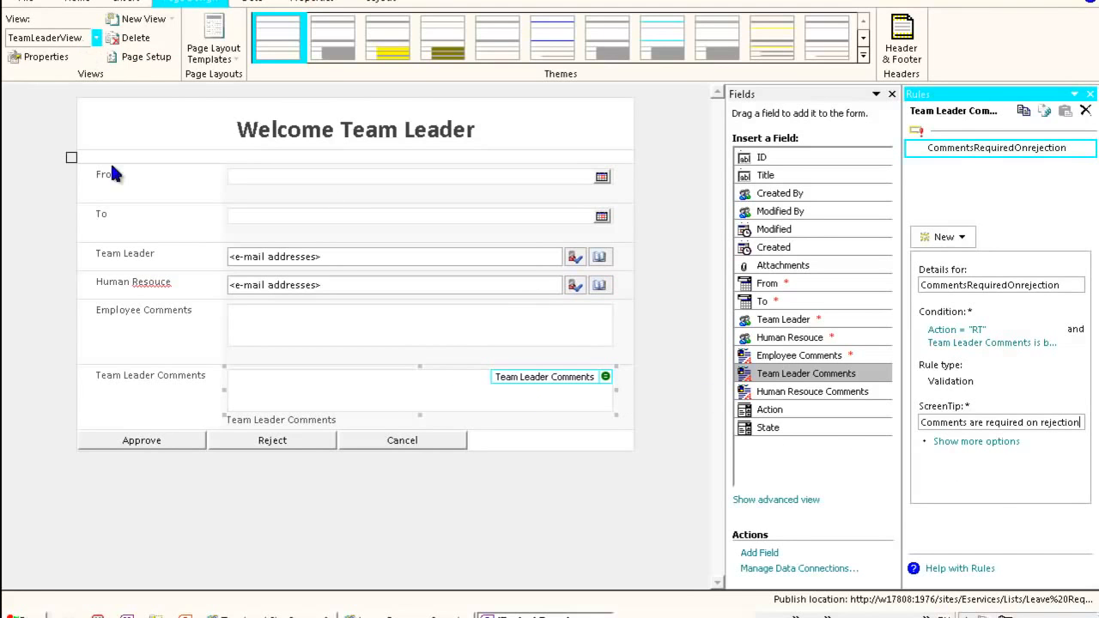
# - Switch to the HumanResource view and add an Action rule named ApproveHumanResouce to the Approve button
pyautogui.click(51, 100)
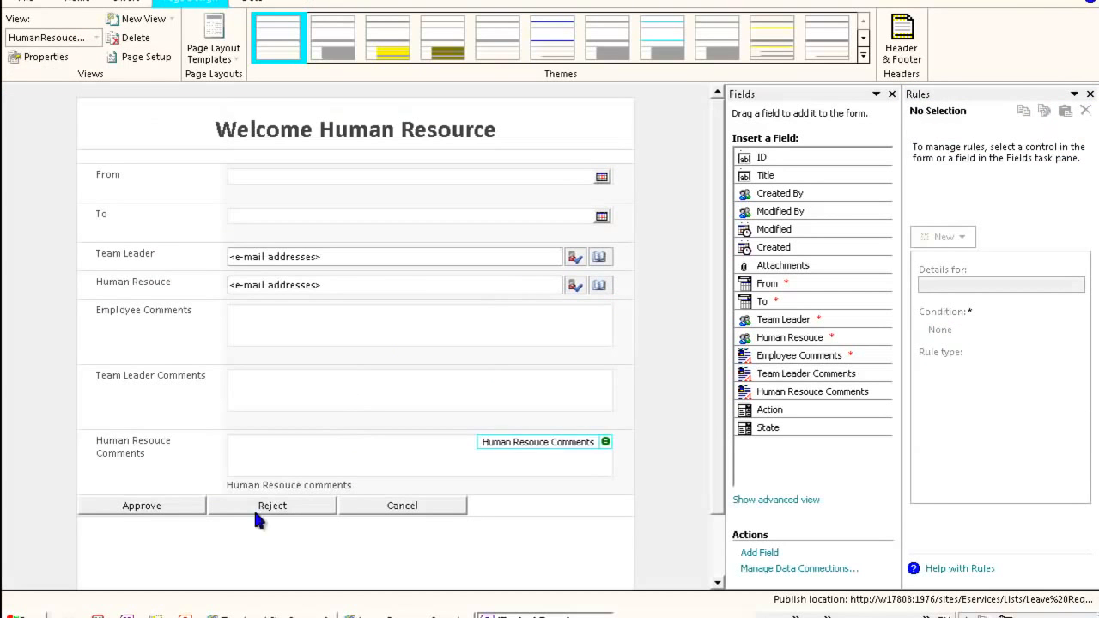
pyautogui.click(147, 507)
pyautogui.rightClick(149, 510)
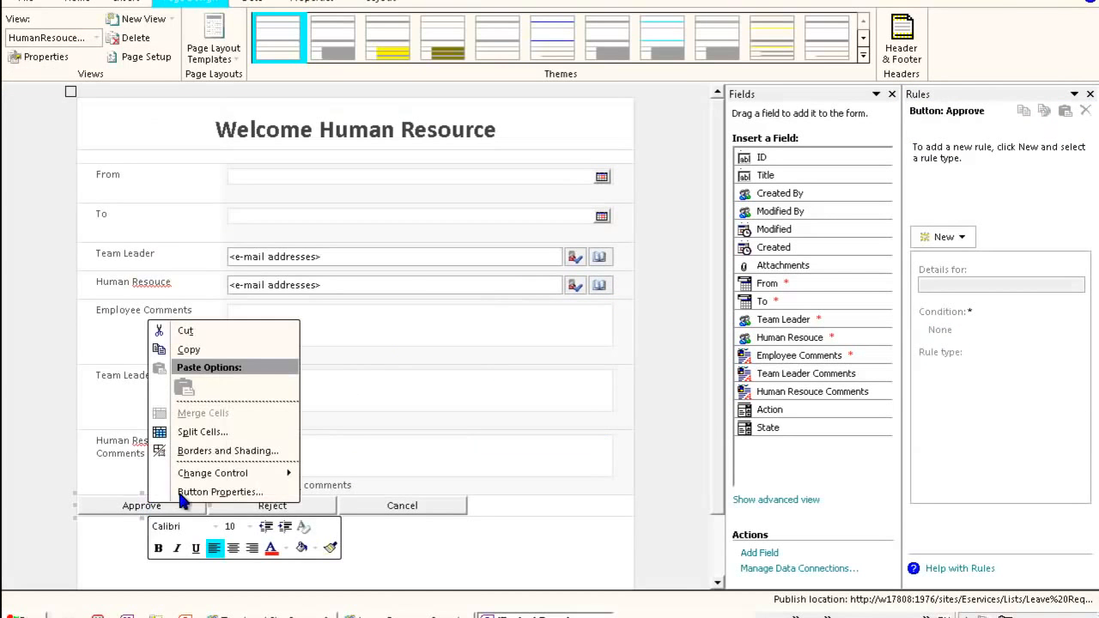
pyautogui.click(971, 237)
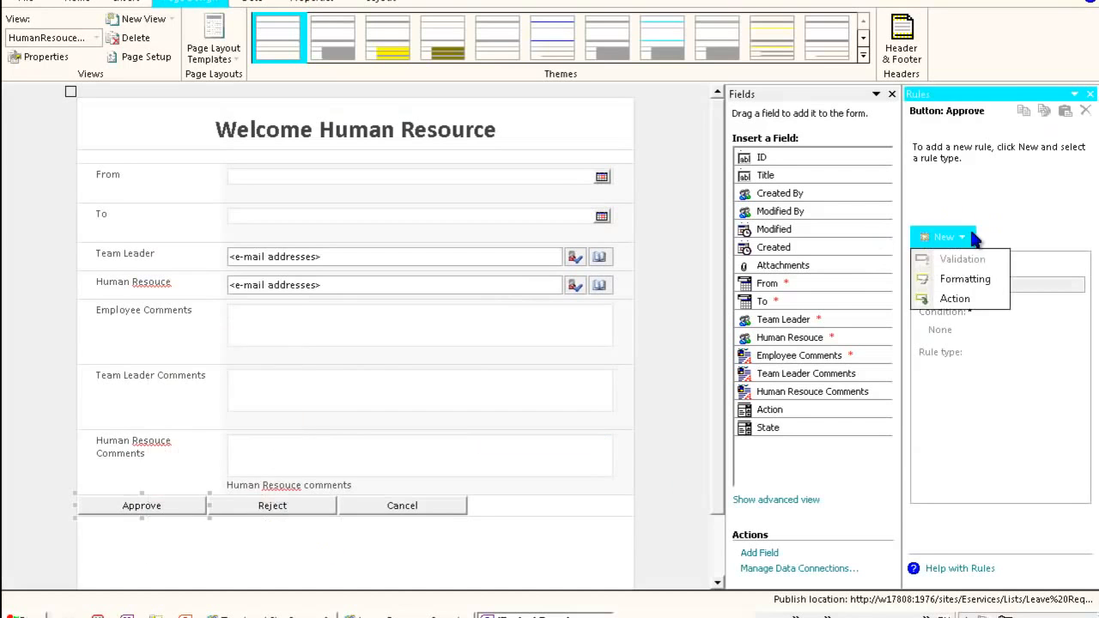
pyautogui.click(954, 298)
pyautogui.click(894, 289)
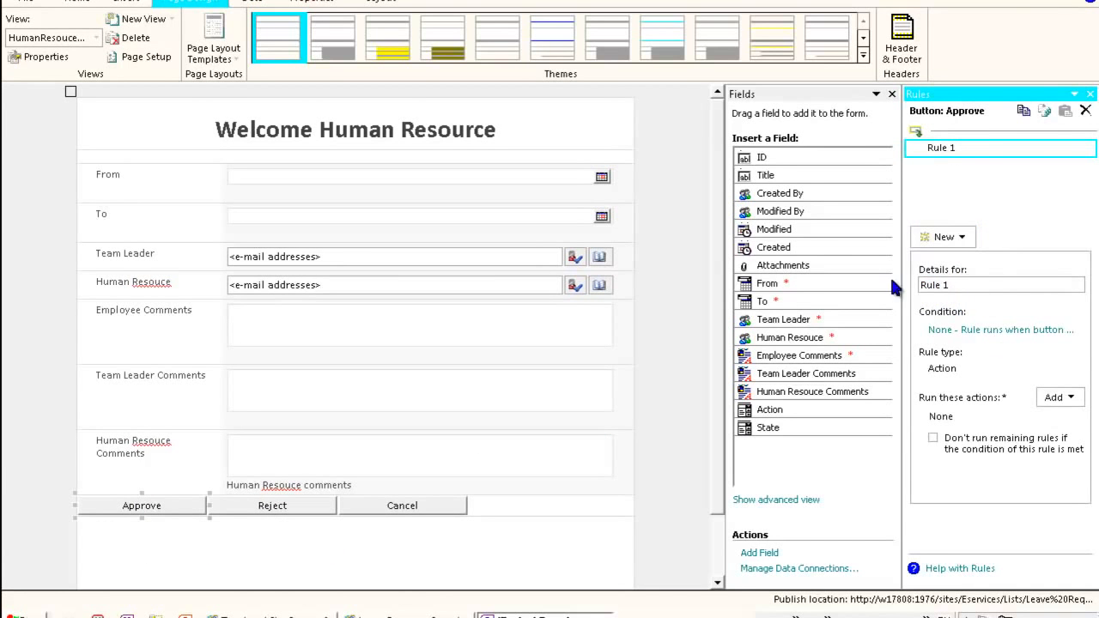
pyautogui.write('Approve')
pyautogui.press('BackSpace')
pyautogui.press('BackSpace')
pyautogui.press('BackSpace')
pyautogui.press('BackSpace')
pyautogui.press('BackSpace')
pyautogui.write('Approv')
pyautogui.press('BackSpace')
pyautogui.press('BackSpace')
pyautogui.press('BackSpace')
pyautogui.write('roveHR')
pyautogui.press('BackSpace')
pyautogui.write('umanResouce')
# - Add a Set a field's value action to the rule that sets the Action field to AH
pyautogui.click(1071, 397)
pyautogui.click(1049, 438)
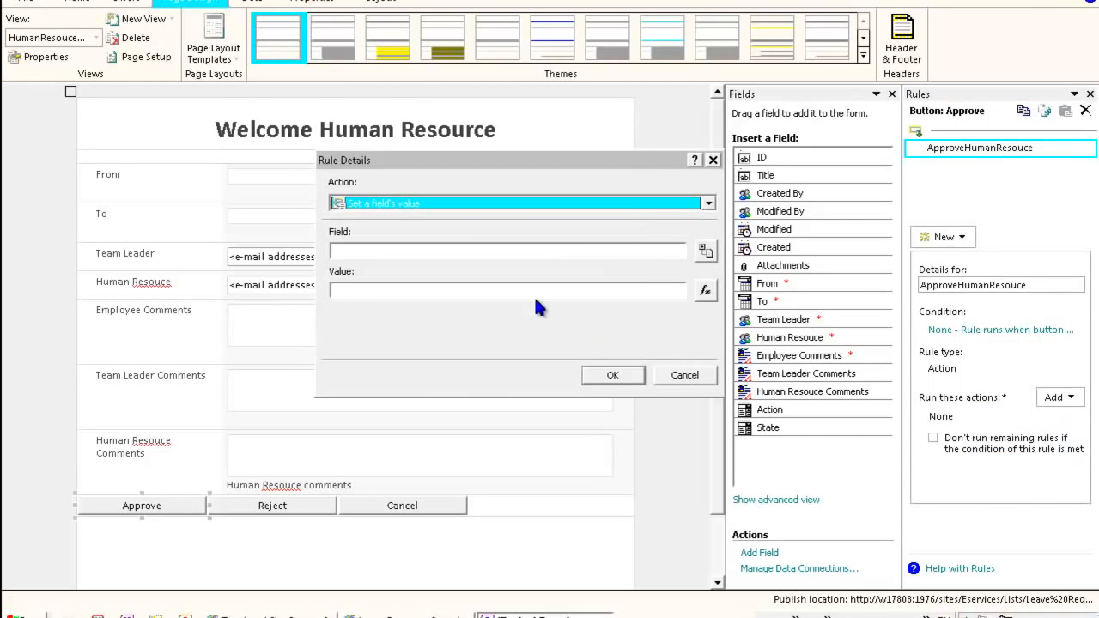
pyautogui.click(704, 249)
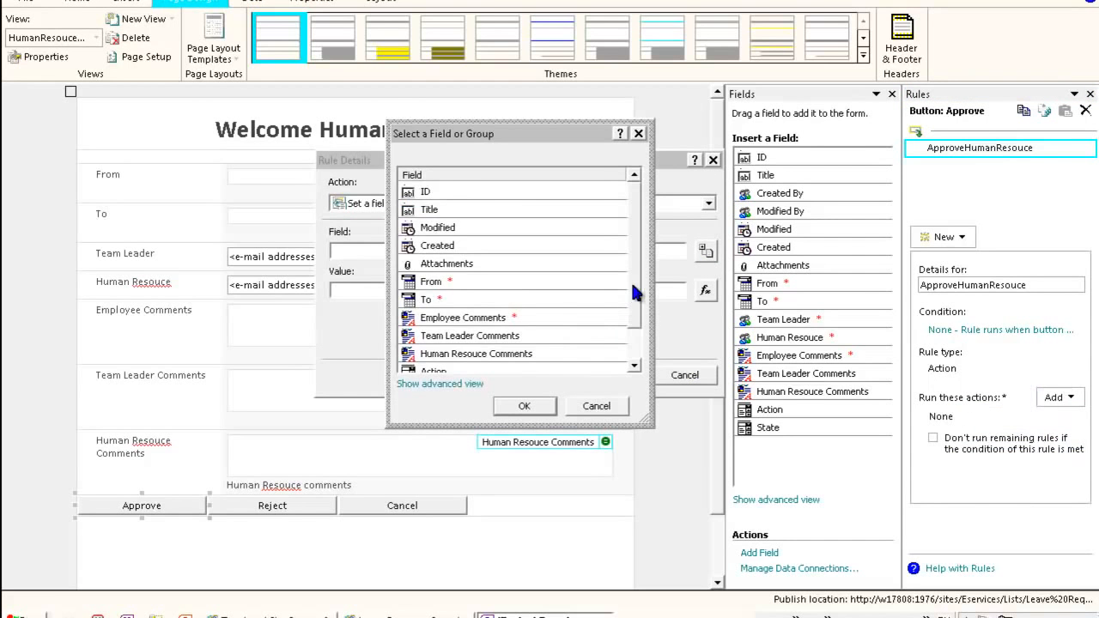
pyautogui.moveTo(632, 286); pyautogui.dragTo(630, 329)
pyautogui.doubleClick(524, 336)
pyautogui.click(443, 291)
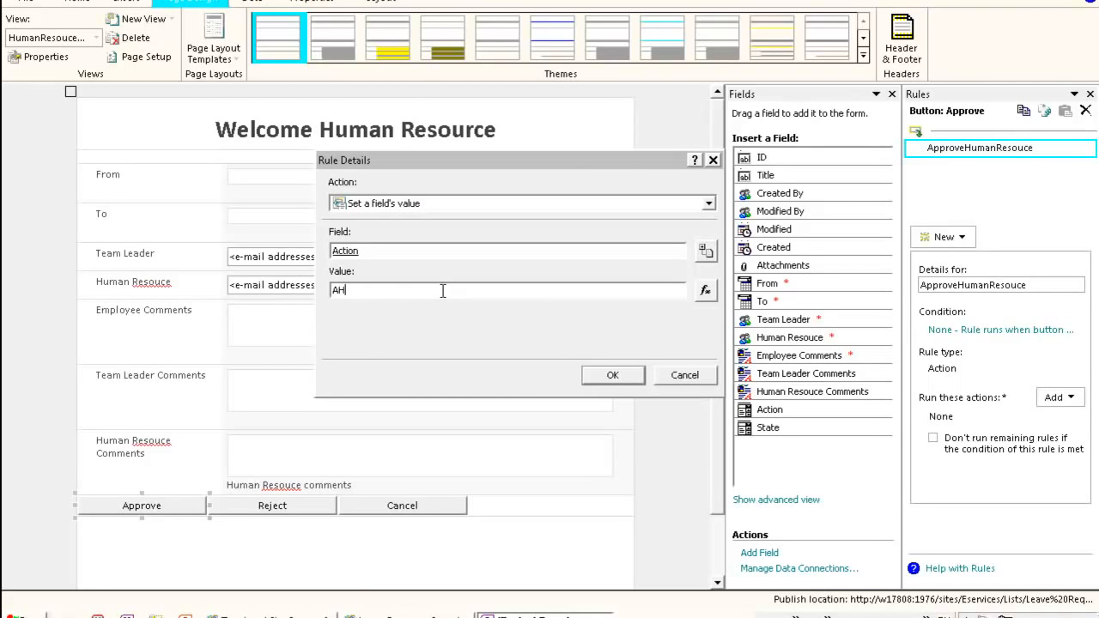
pyautogui.write('AH')
pyautogui.click(612, 375)
# - Add a Submit data action to the ApproveHumanResouce rule and cancel adding a Close the form action
pyautogui.click(1059, 398)
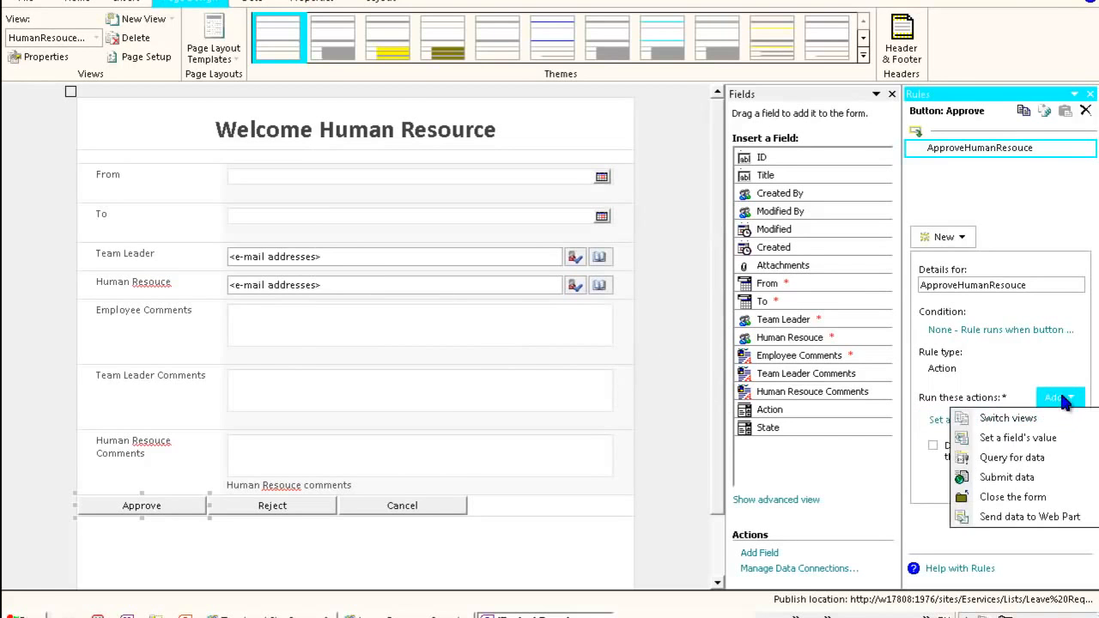
pyautogui.click(1031, 487)
pyautogui.click(608, 374)
pyautogui.click(1058, 397)
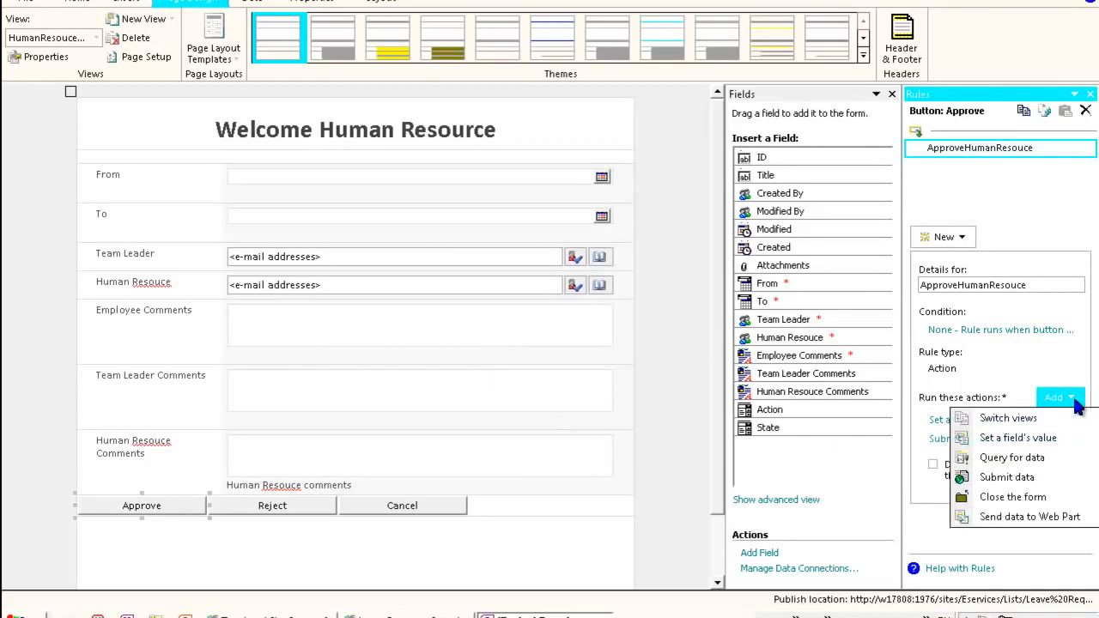
pyautogui.click(1036, 498)
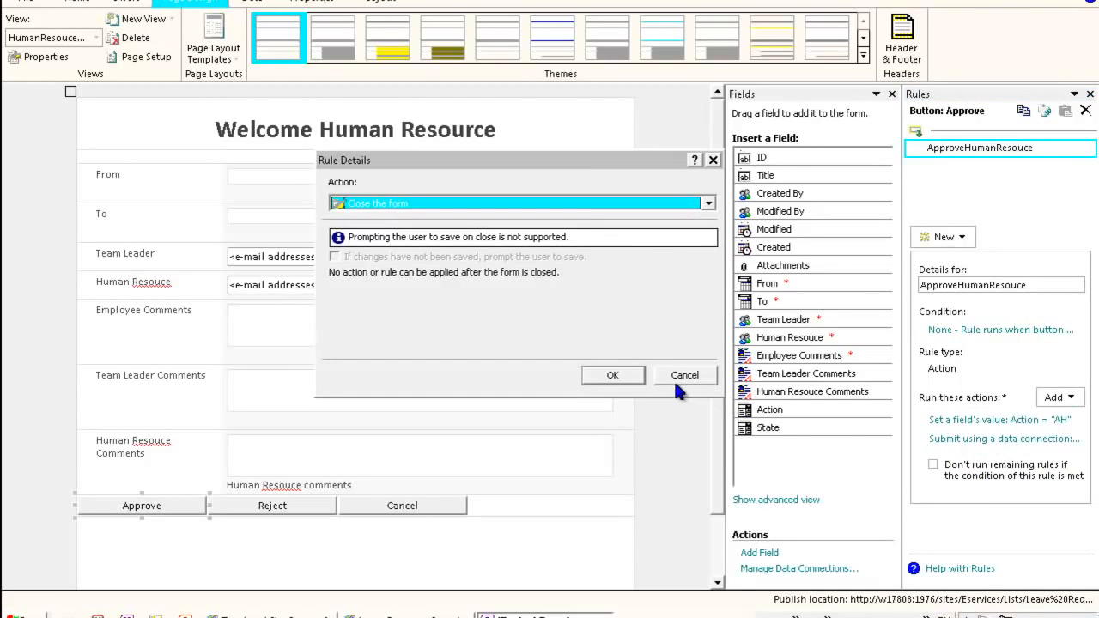
pyautogui.click(678, 379)
# - Add a new Action rule named RejectHumanResouce to the Reject button
pyautogui.click(281, 509)
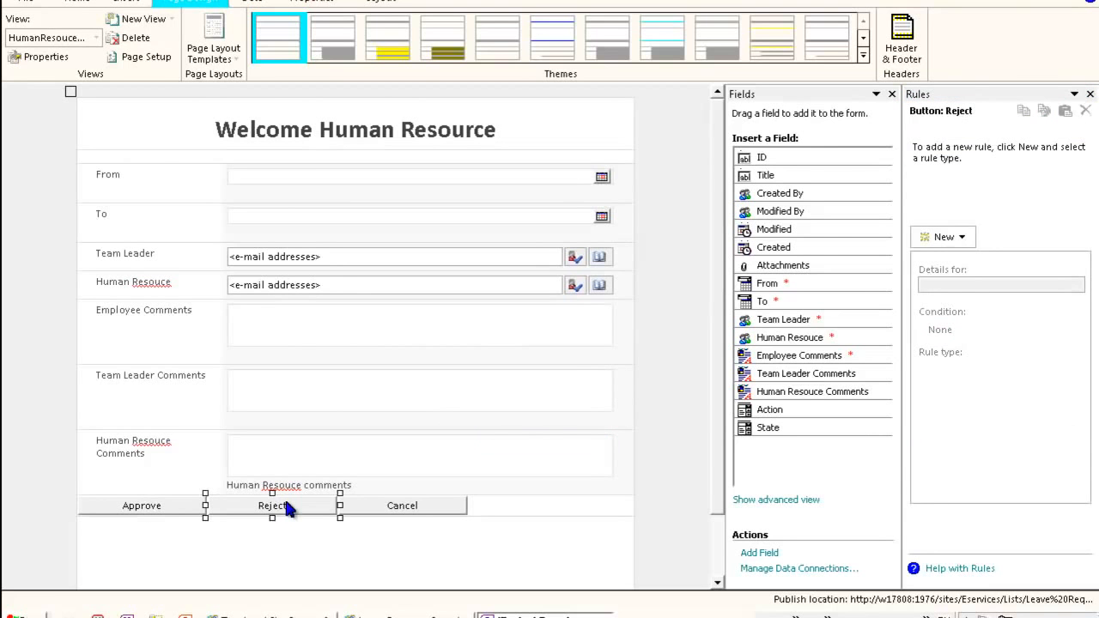
pyautogui.click(957, 238)
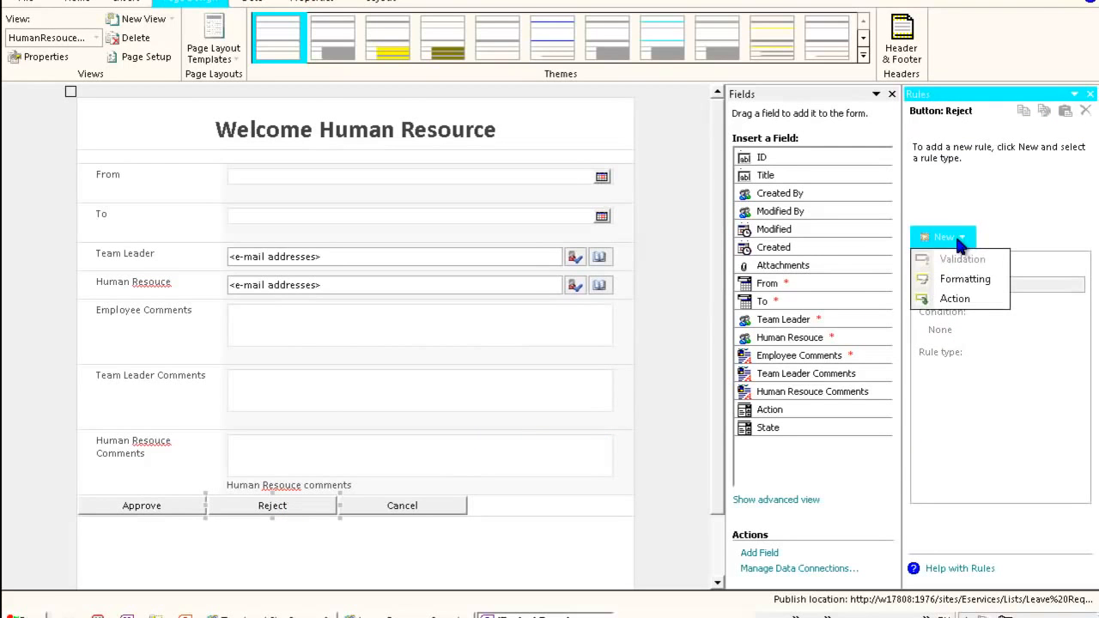
pyautogui.click(940, 298)
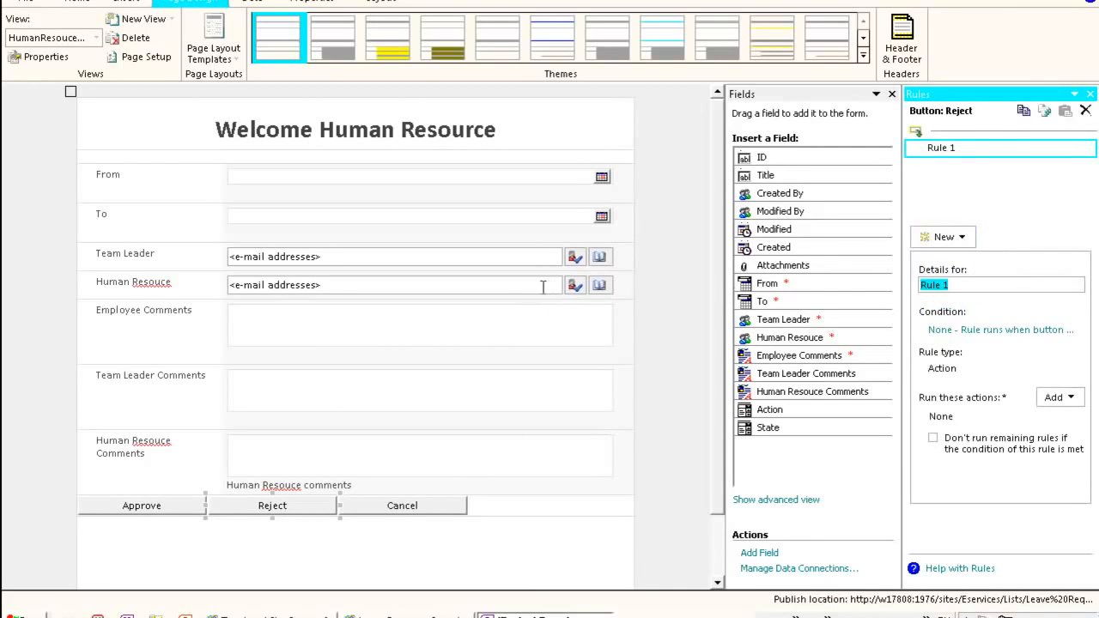
pyautogui.write('Rej')
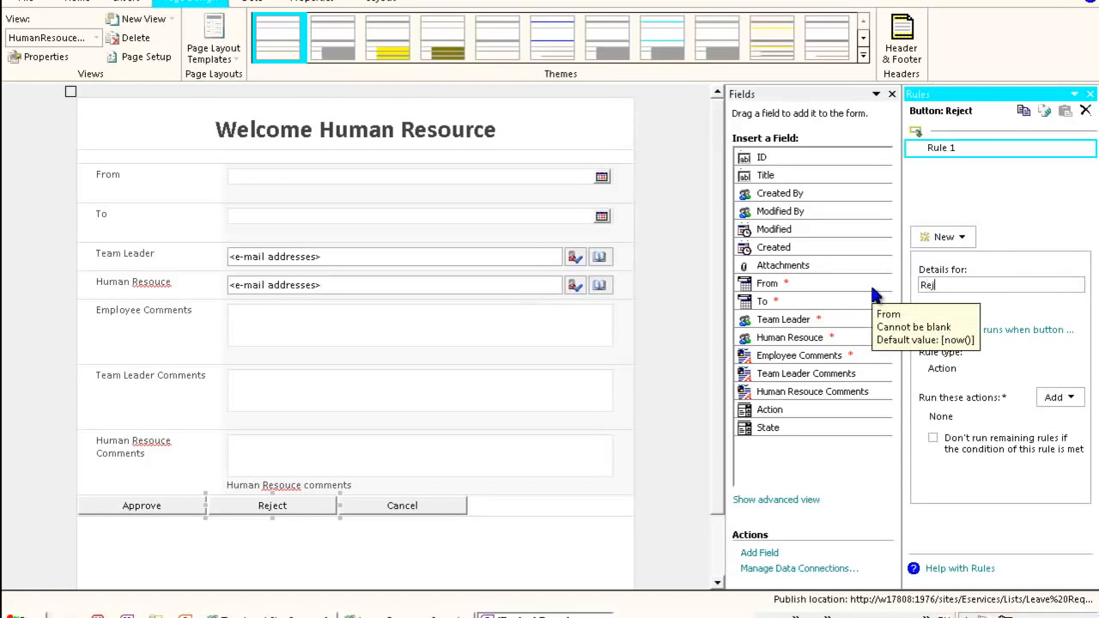
pyautogui.write('ectHumanResouce')
# - Add a Set a field's value action to the rule that sets the Action field to RH
pyautogui.click(1063, 398)
pyautogui.click(1013, 439)
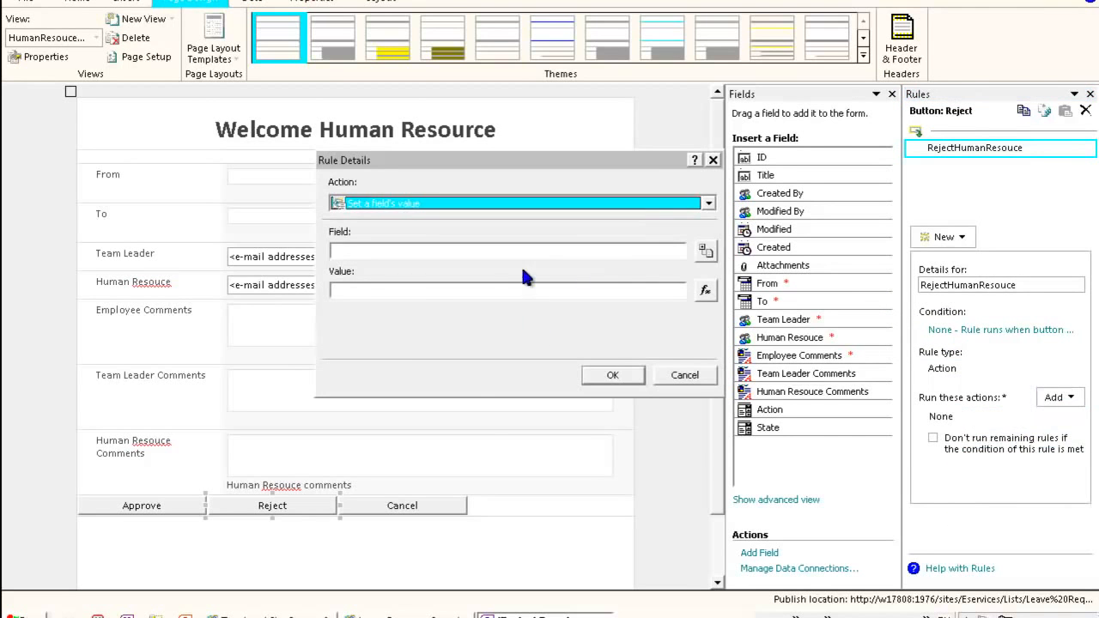
pyautogui.click(705, 250)
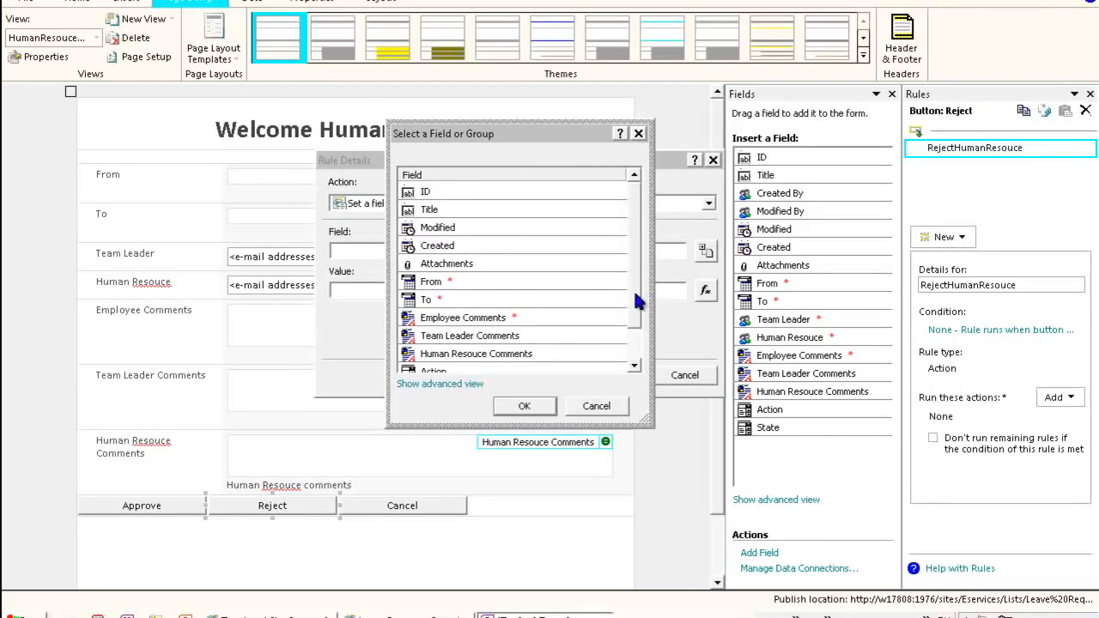
pyautogui.scroll(-1, 633, 279)
pyautogui.click(481, 340)
pyautogui.click(524, 405)
pyautogui.click(448, 291)
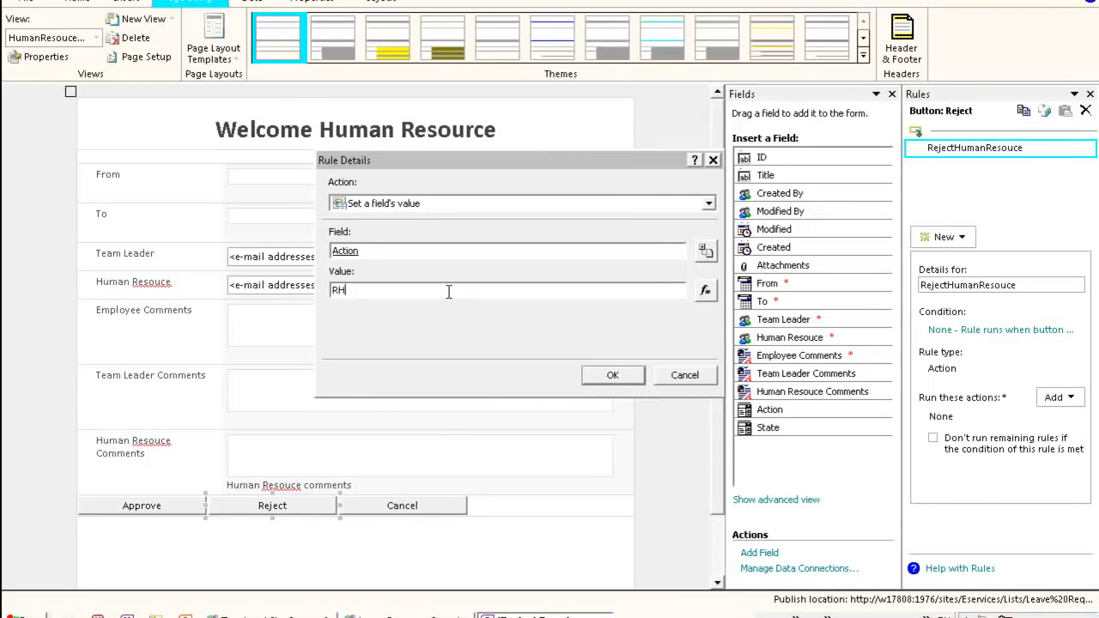
pyautogui.click(613, 375)
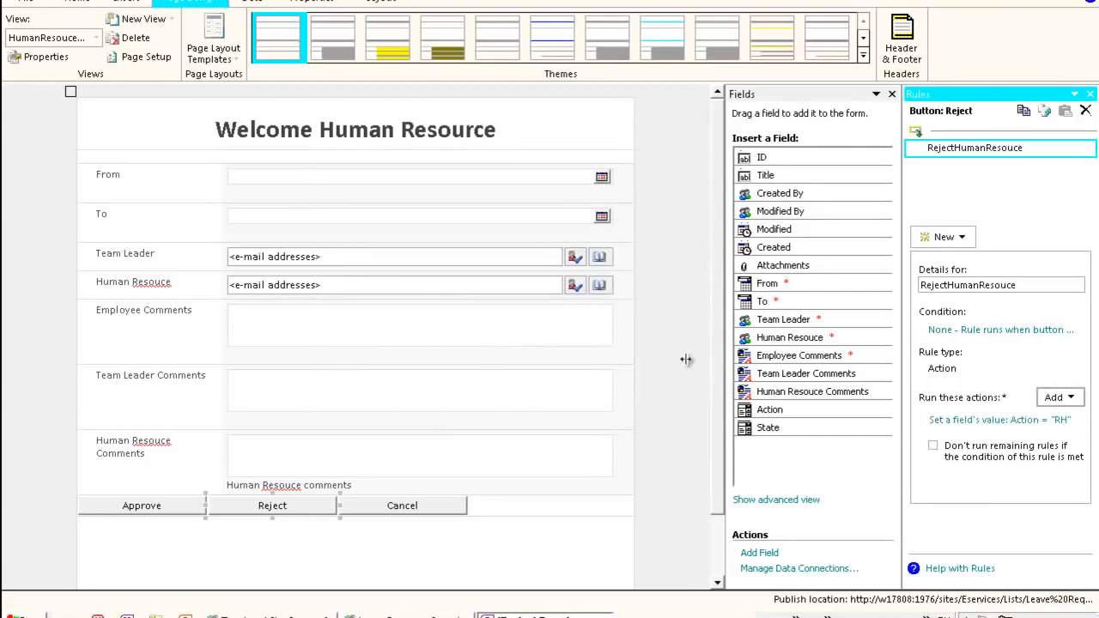
# - Add a Submit data action and a Close the form action to the RejectHumanResouce rule
pyautogui.click(1058, 400)
pyautogui.click(1007, 477)
pyautogui.click(612, 372)
pyautogui.click(1061, 398)
pyautogui.click(1035, 496)
pyautogui.click(620, 375)
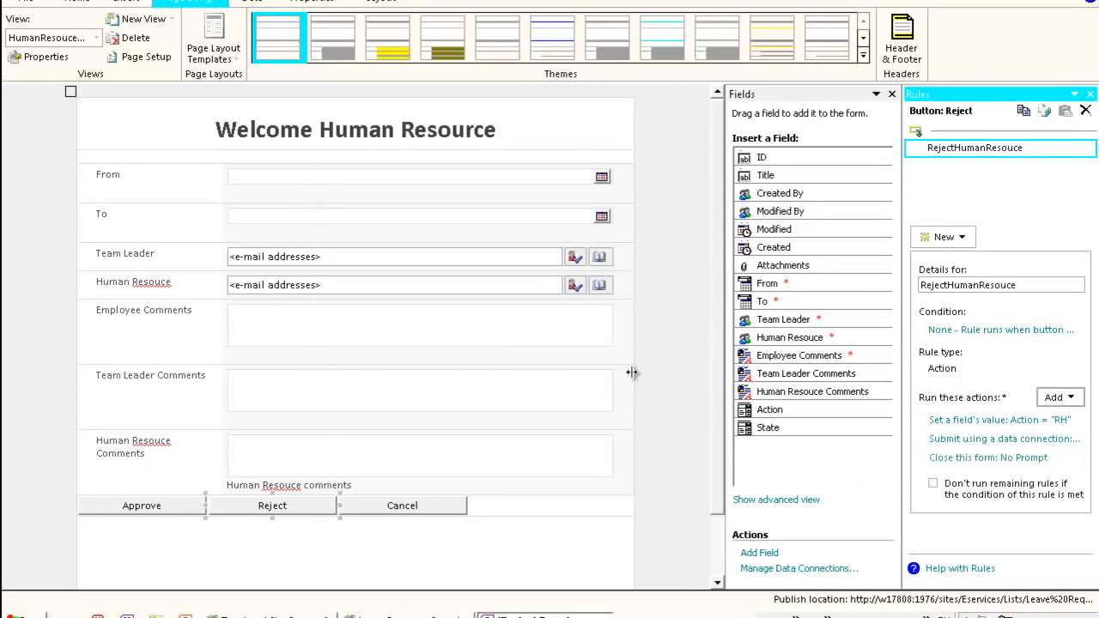
# - Add a new Action rule named CancelHumanResouce to the Cancel button
pyautogui.click(434, 510)
pyautogui.rightClick(435, 513)
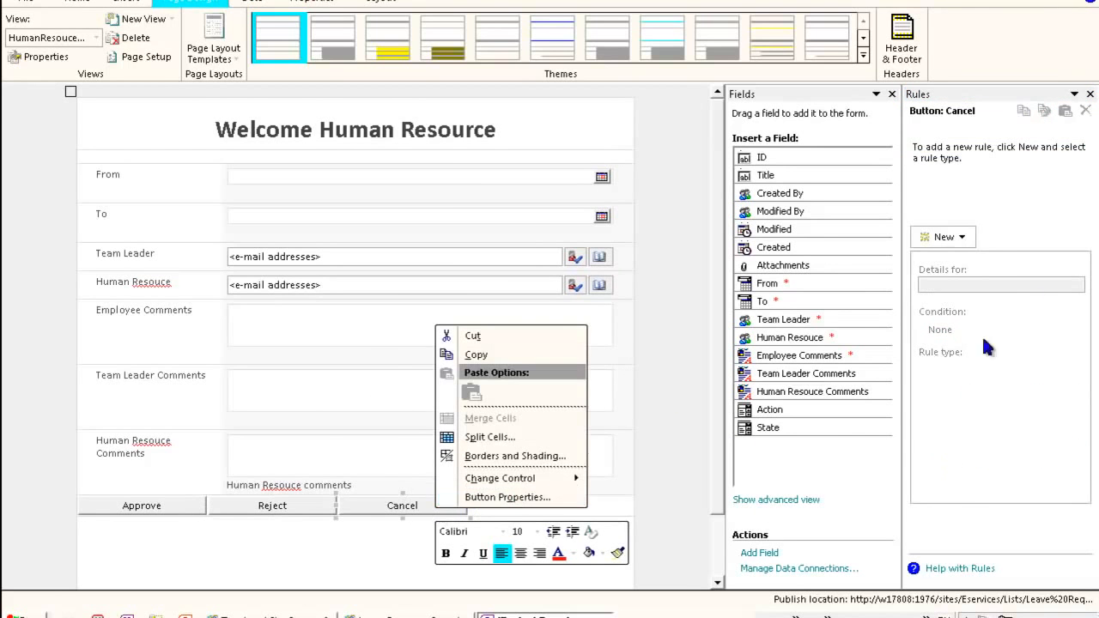
pyautogui.click(962, 238)
pyautogui.click(967, 298)
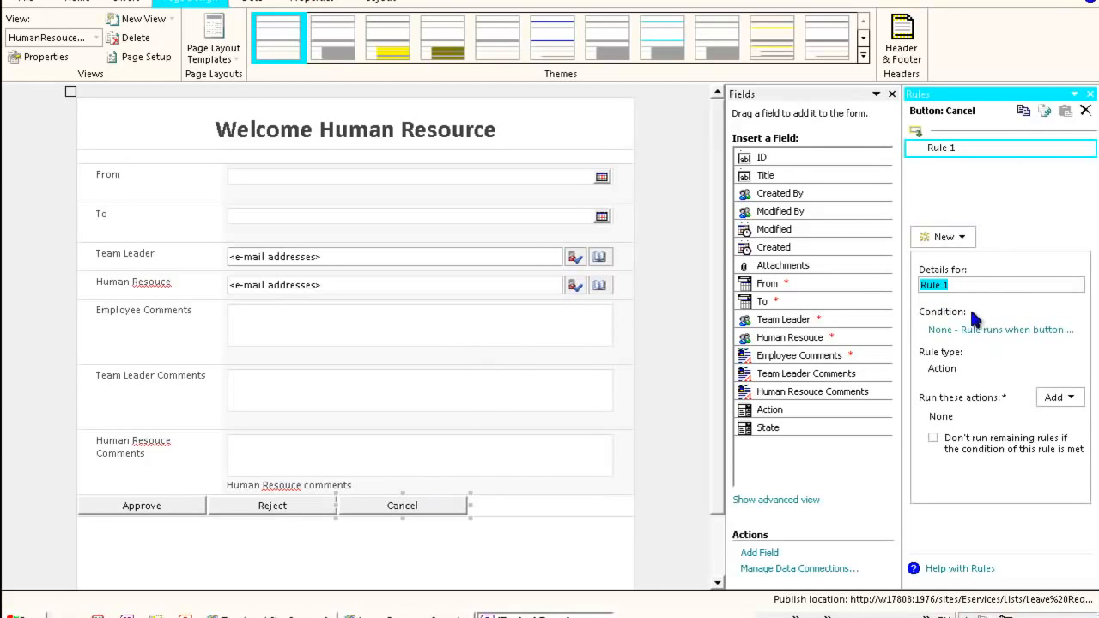
pyautogui.write('Cancel')
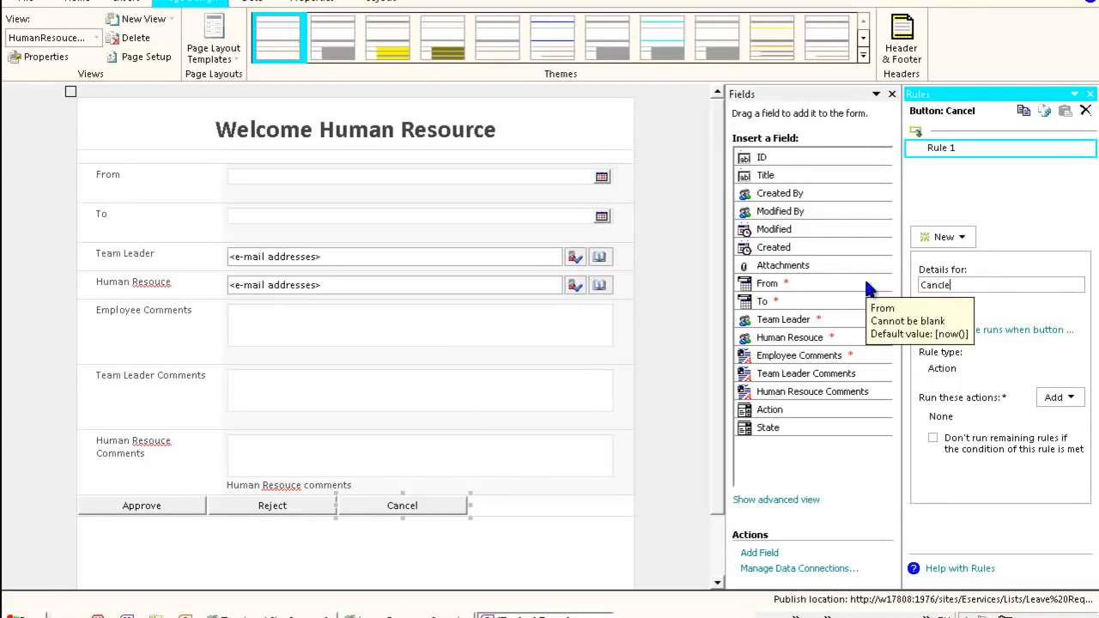
pyautogui.write('HumanResouce')
# - Add a Close the form action to the CancelHumanResouce rule
pyautogui.click(1058, 398)
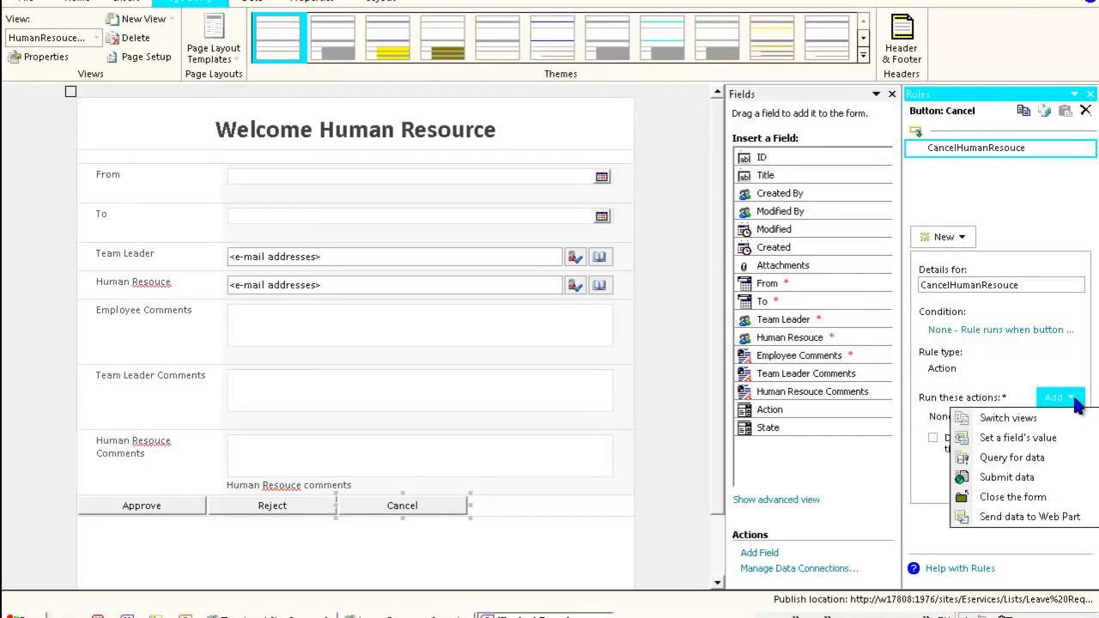
pyautogui.click(1020, 496)
pyautogui.click(625, 374)
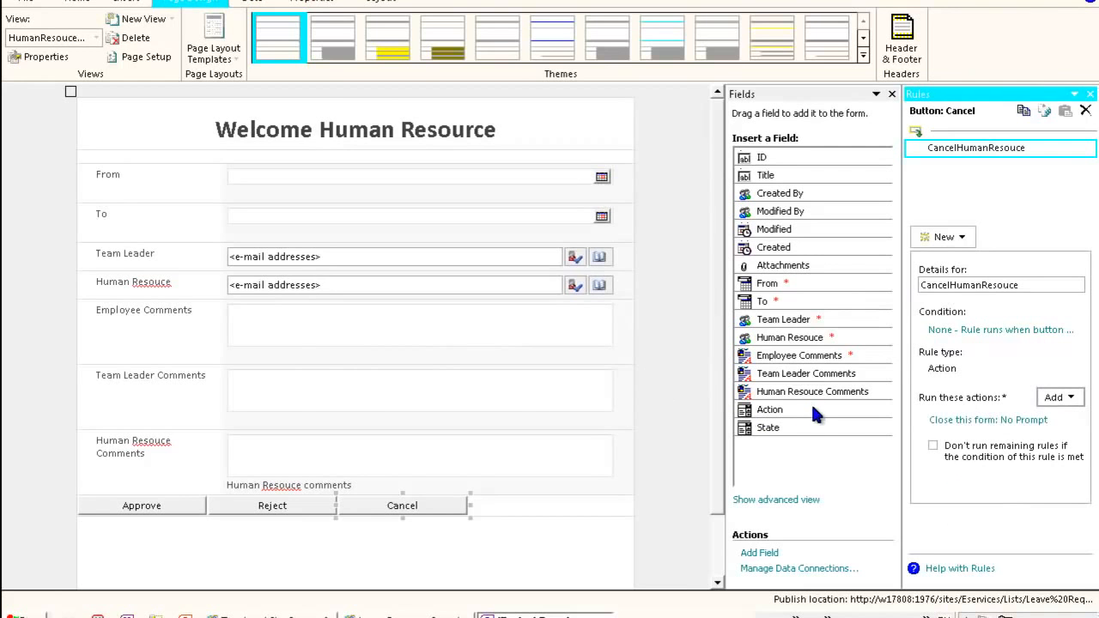
# - Publish the form template to the SharePoint list and close the confirmation
pyautogui.click(24, 4)
pyautogui.click(29, 28)
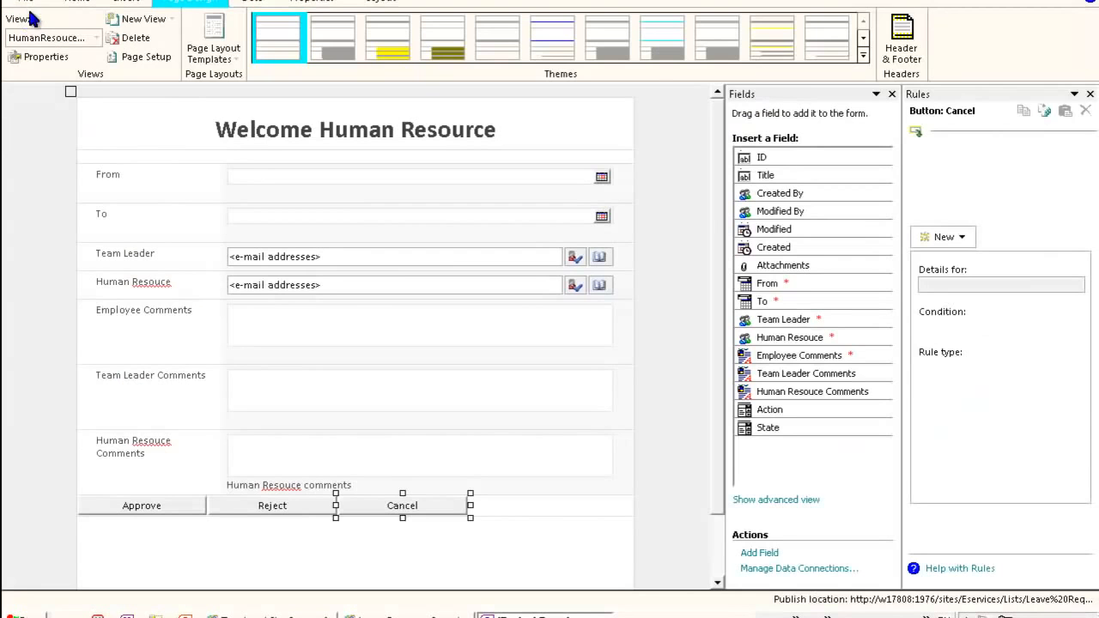
pyautogui.click(34, 7)
pyautogui.press('Escape')
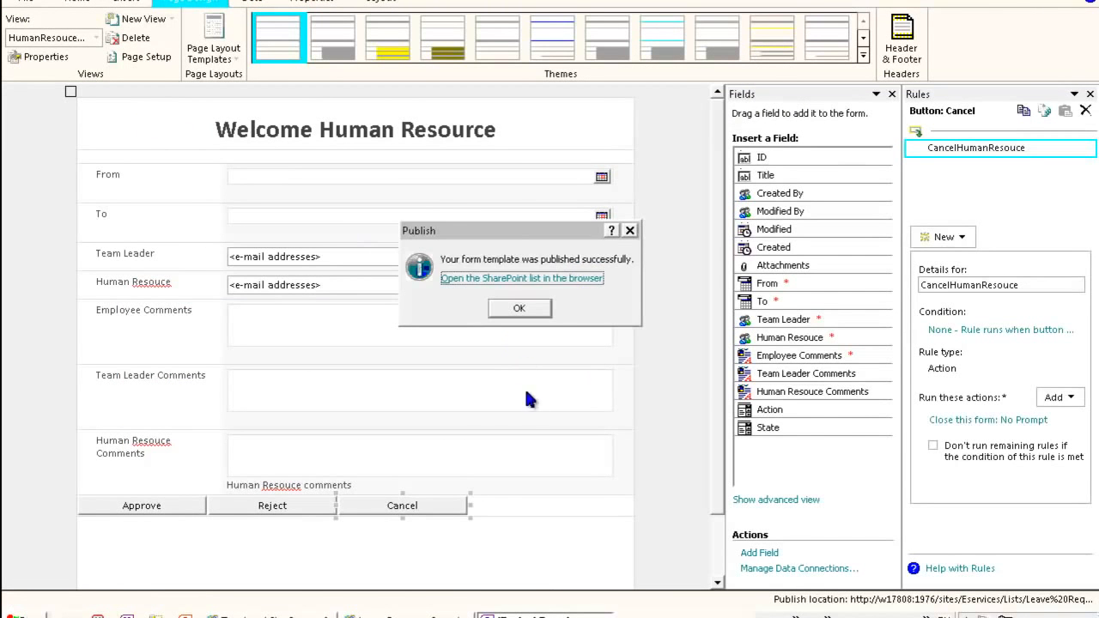
pyautogui.click(519, 309)
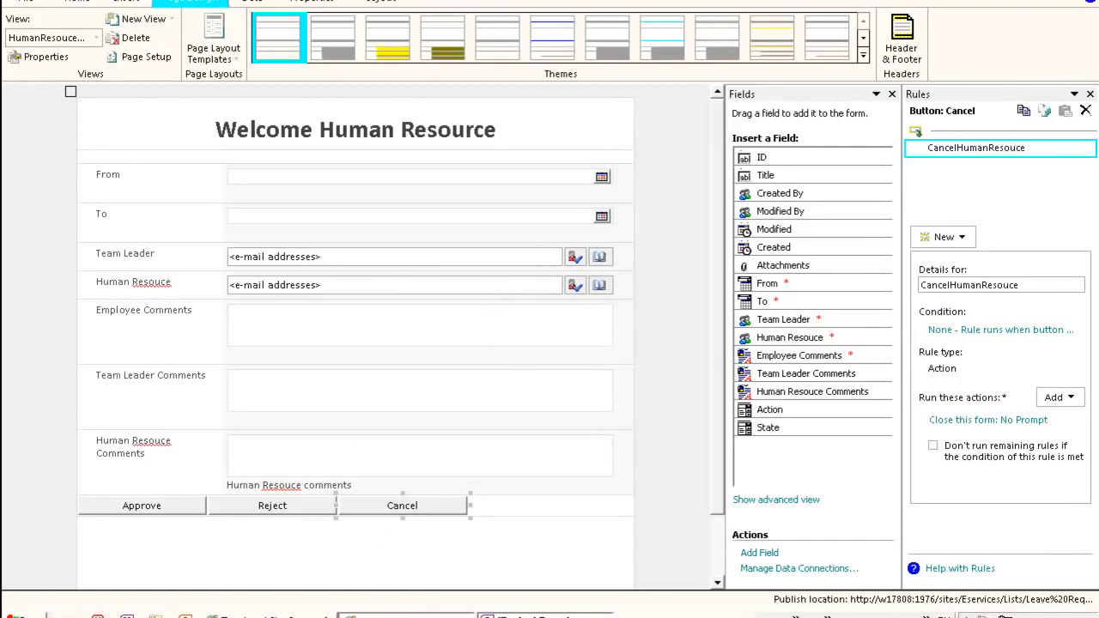
# - Switch to the browser, start a new leave request and pick From 12/8/2011 and To 12/10/2011
pyautogui.hotkey('alt', 'Tab')
pyautogui.click(176, 325)
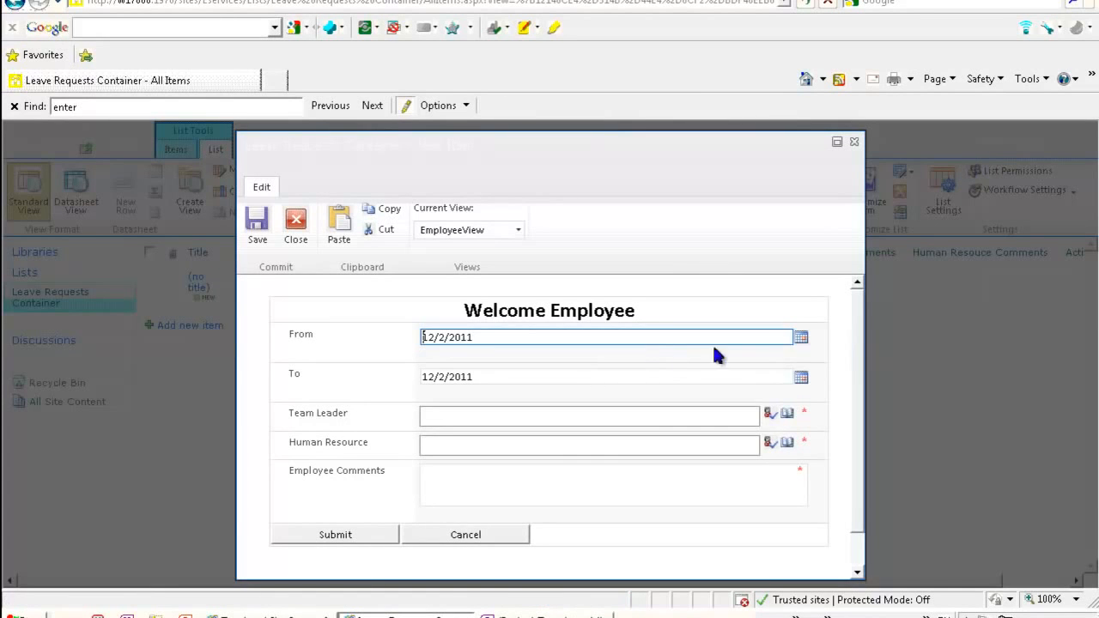
pyautogui.click(801, 338)
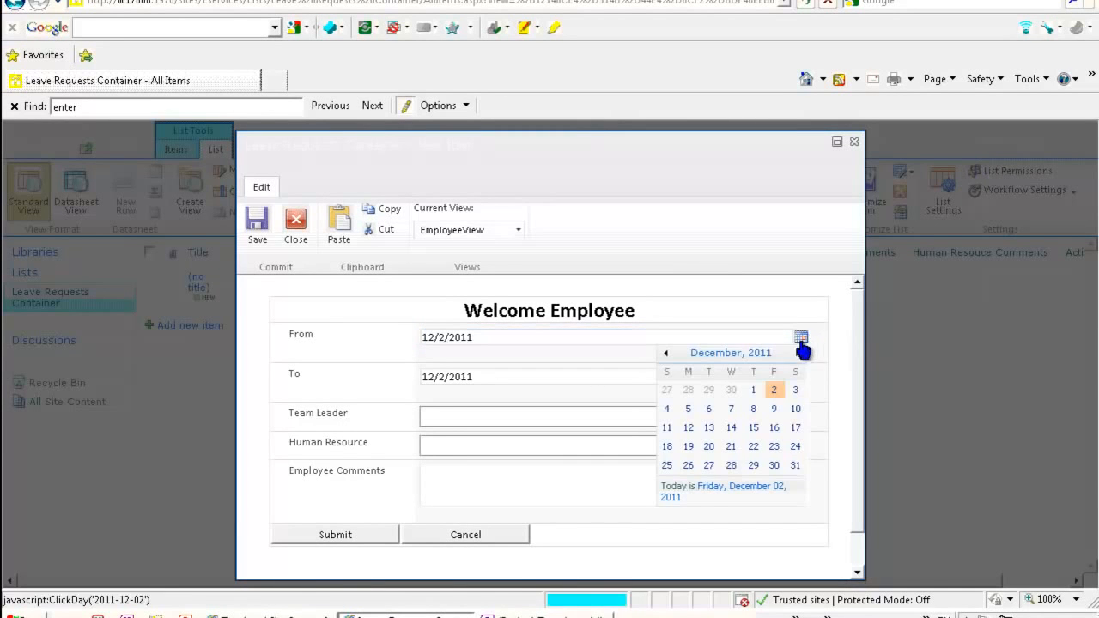
pyautogui.click(757, 409)
pyautogui.click(747, 384)
pyautogui.click(802, 377)
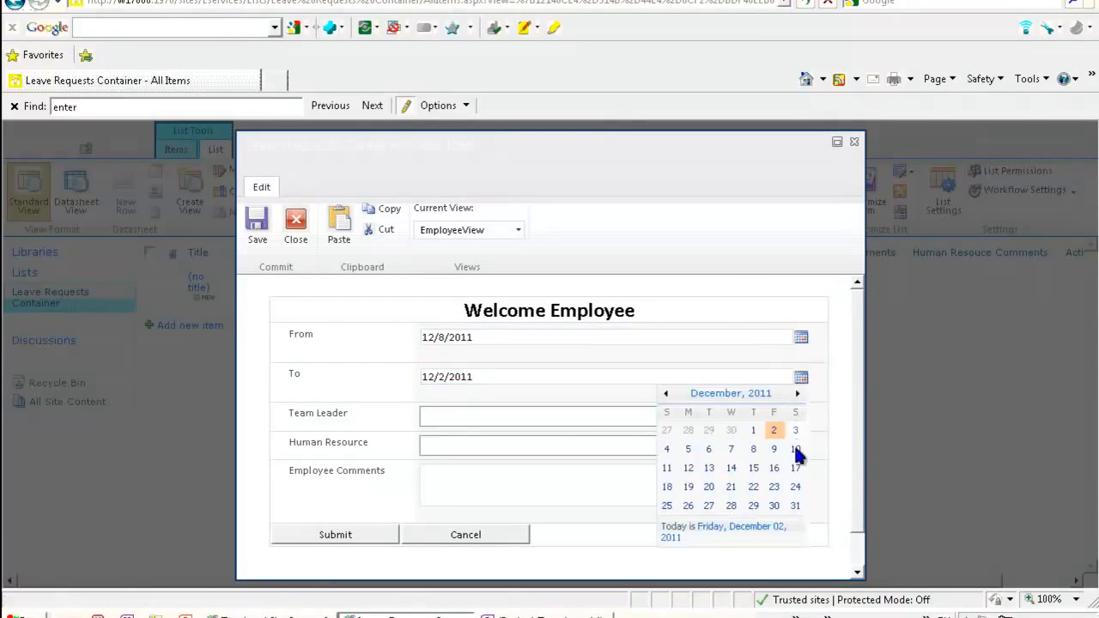
pyautogui.click(796, 449)
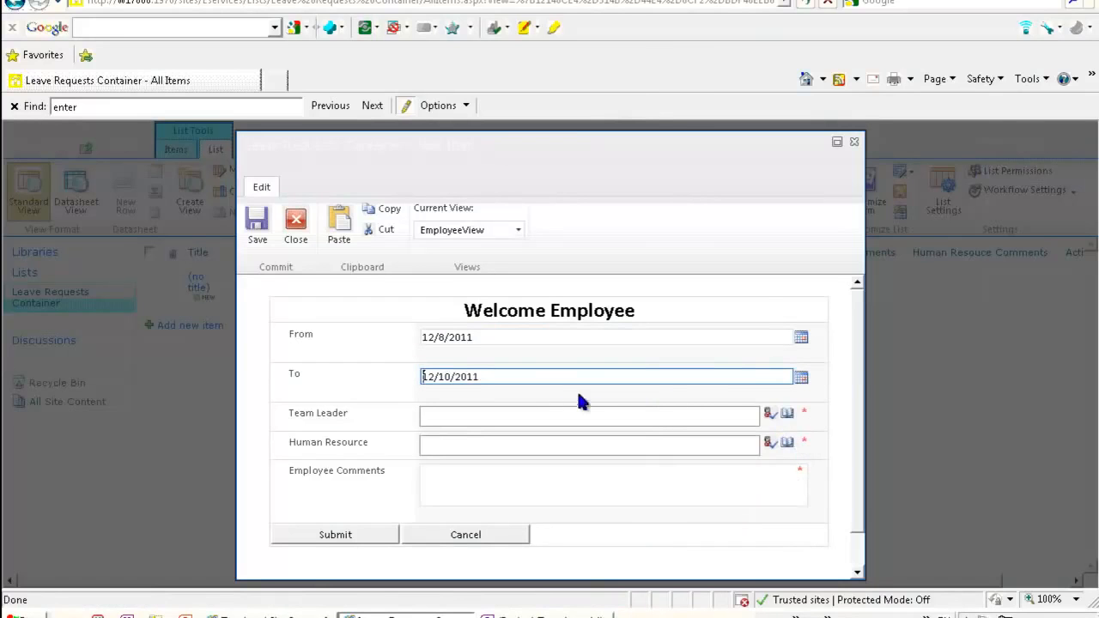
pyautogui.moveTo(860, 368); pyautogui.dragTo(827, 397)
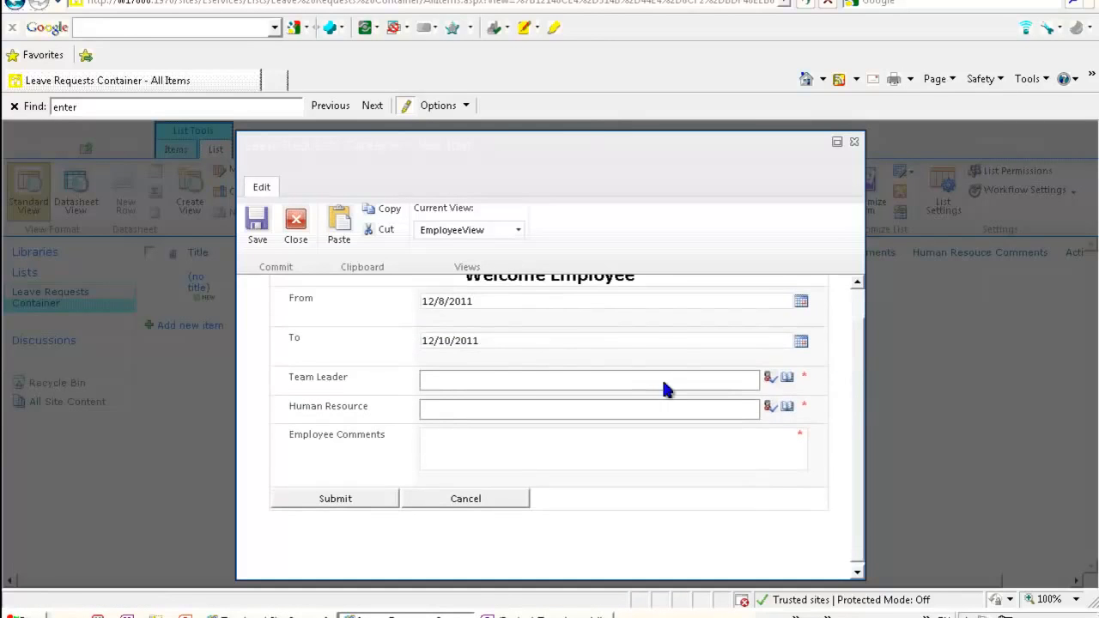
# - Enter and resolve the team leader and human resource approvers' accounts in the new request
pyautogui.click(509, 384)
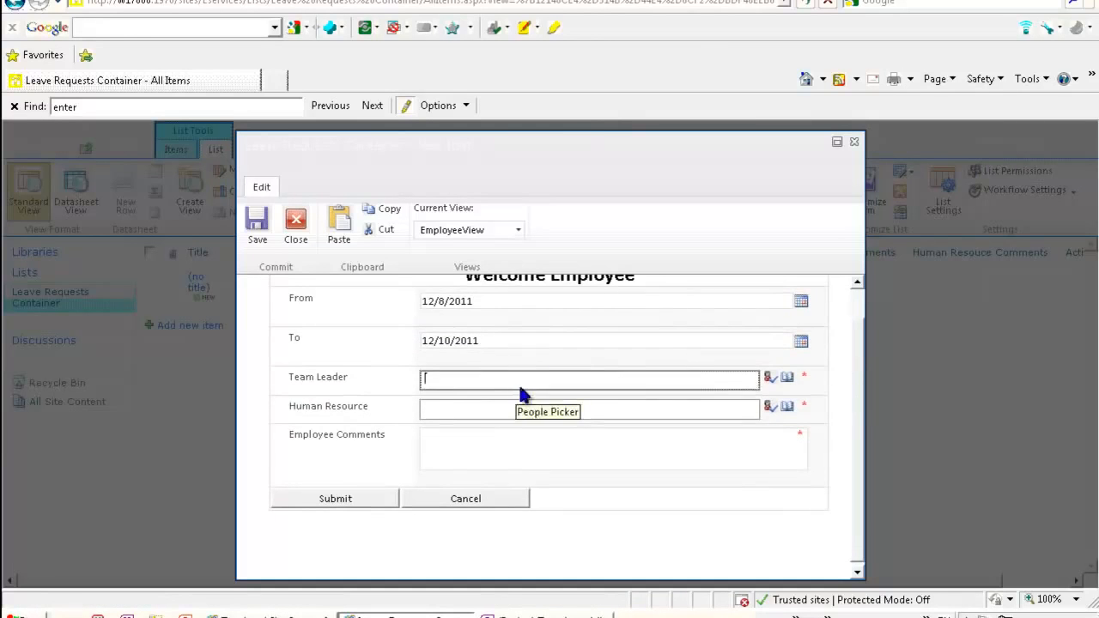
pyautogui.write('epdtest1')
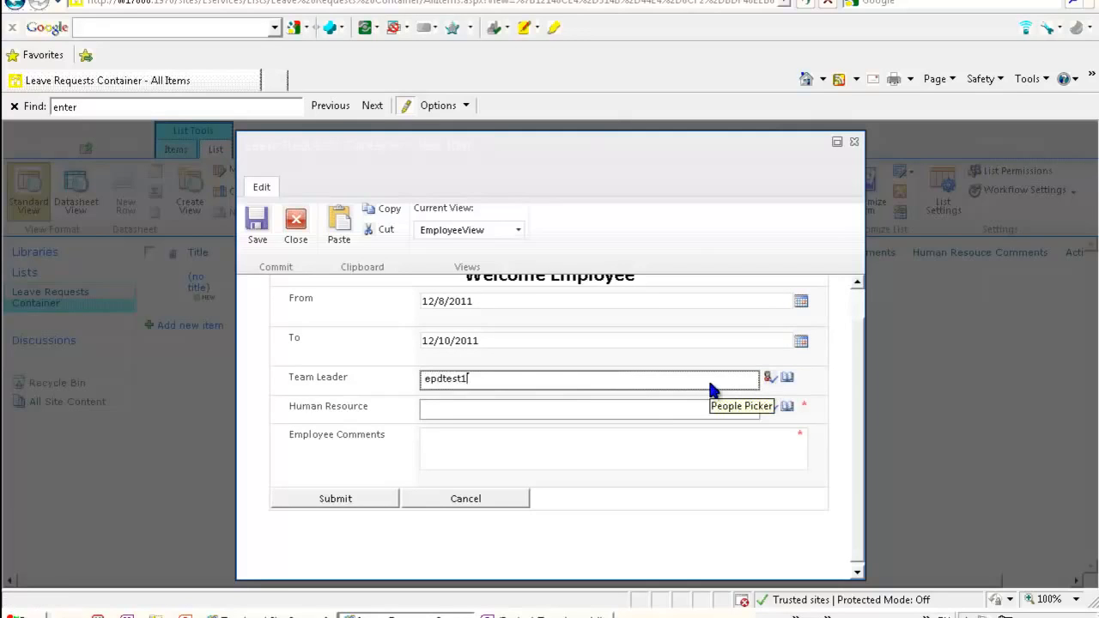
pyautogui.hotkey('ctrl', 'k')
pyautogui.click(628, 410)
pyautogui.write('epdtest2')
pyautogui.hotkey('ctrl', 'k')
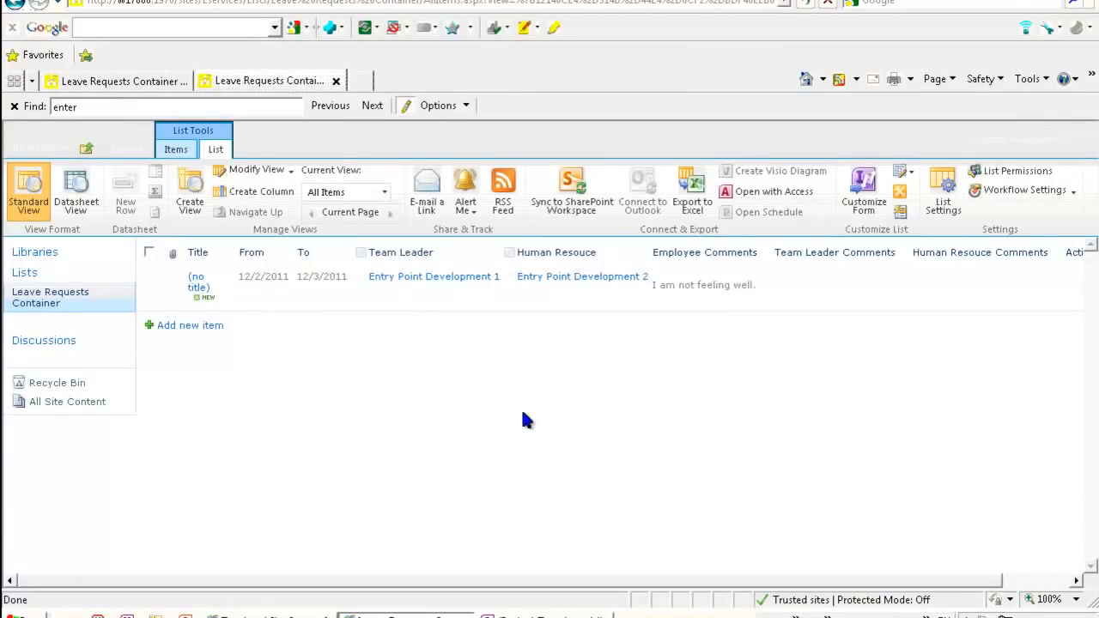
# - Start another new leave request and enter and resolve the team leader's account
pyautogui.click(195, 326)
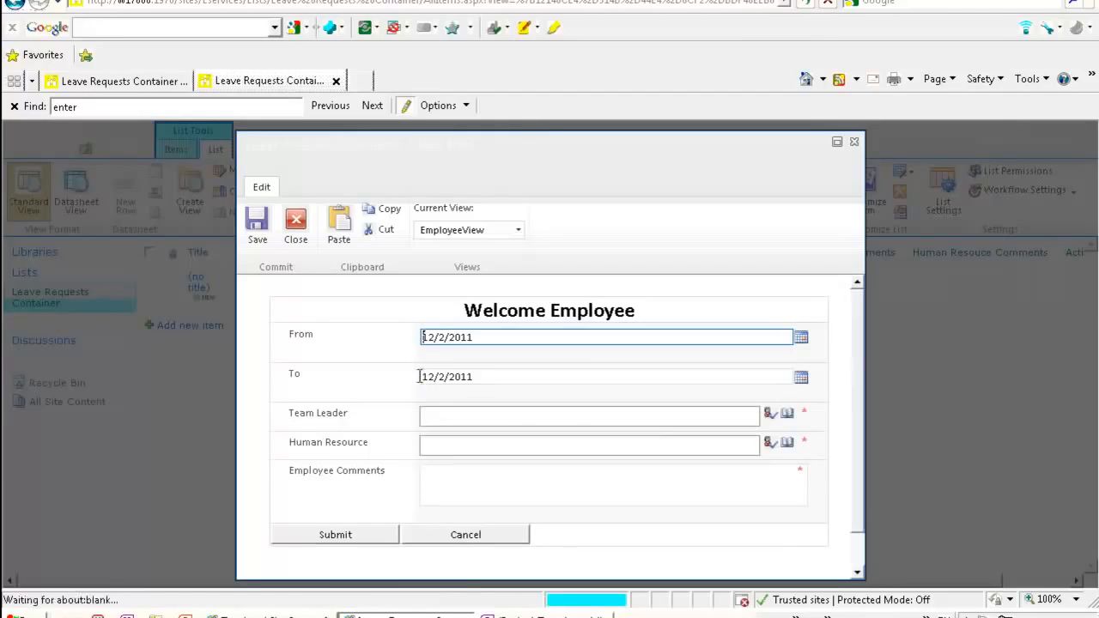
pyautogui.click(518, 415)
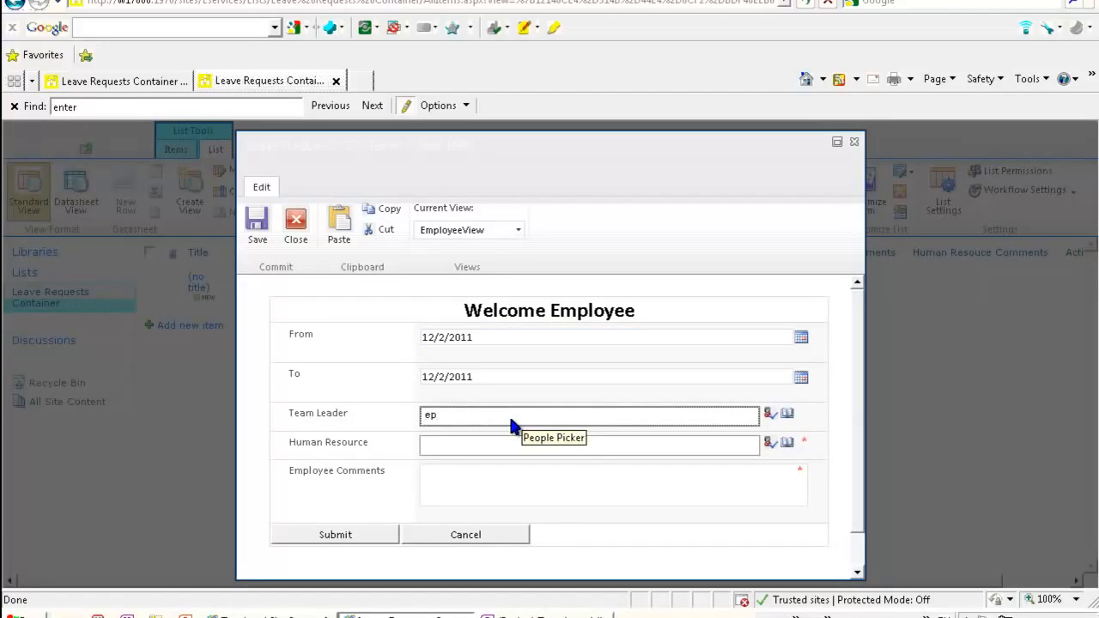
pyautogui.hotkey('ctrl', 'k')
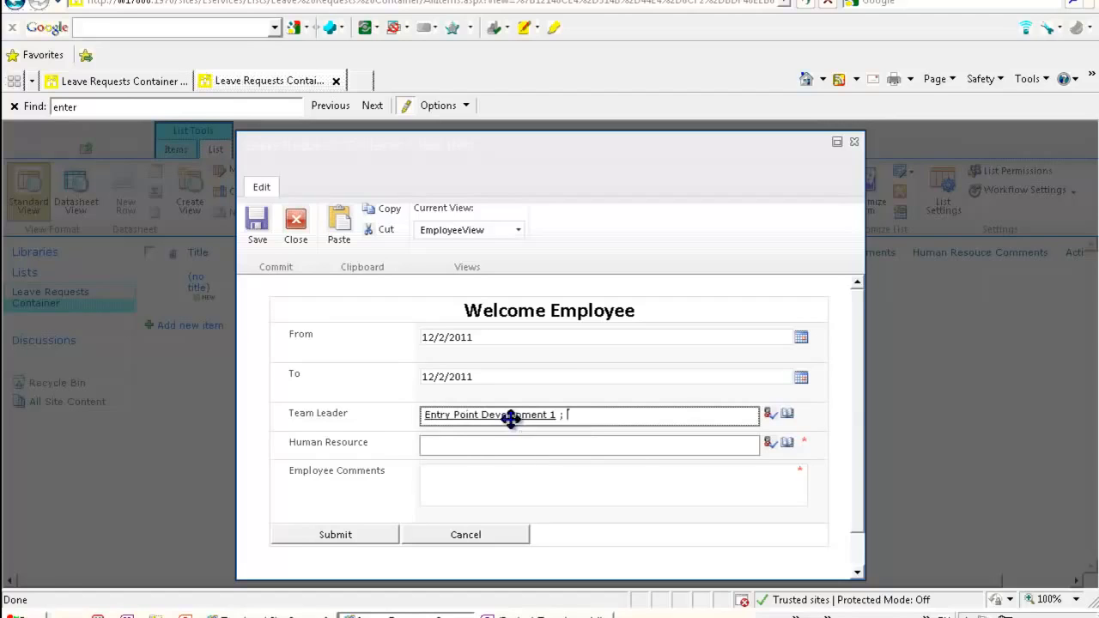
# - Enter and resolve the human resource approver's account, removing text mistakenly typed into the From date
pyautogui.click(471, 454)
pyautogui.write('epdtes')
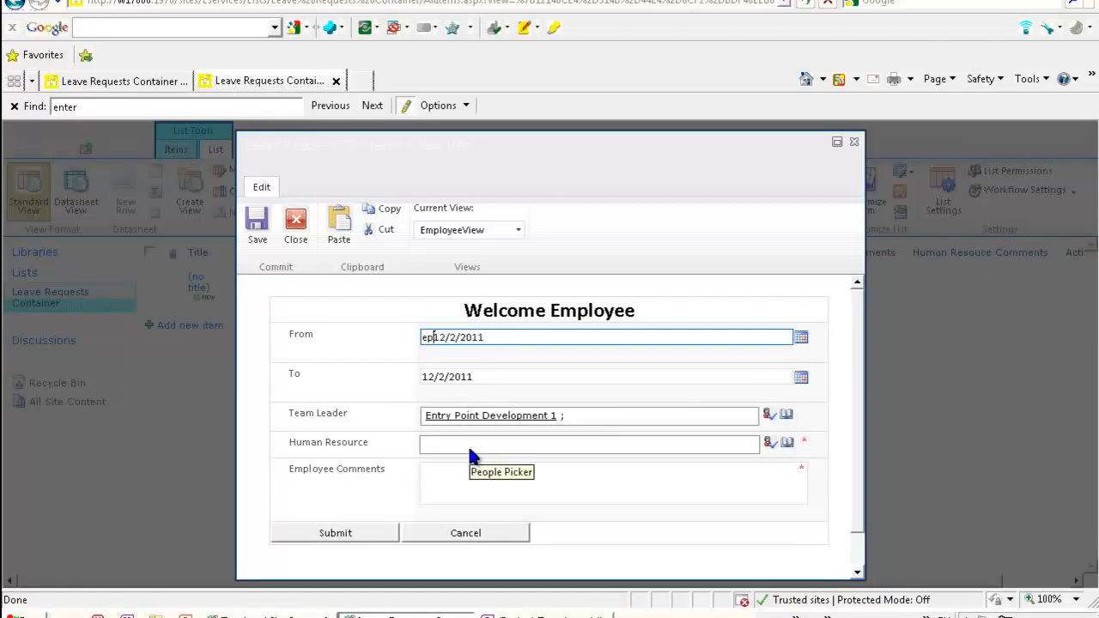
pyautogui.press('BackSpace')
pyautogui.press('BackSpace')
pyautogui.press('BackSpace')
pyautogui.press('BackSpace')
pyautogui.press('BackSpace')
pyautogui.press('BackSpace')
pyautogui.click(469, 447)
pyautogui.write('epdtest2')
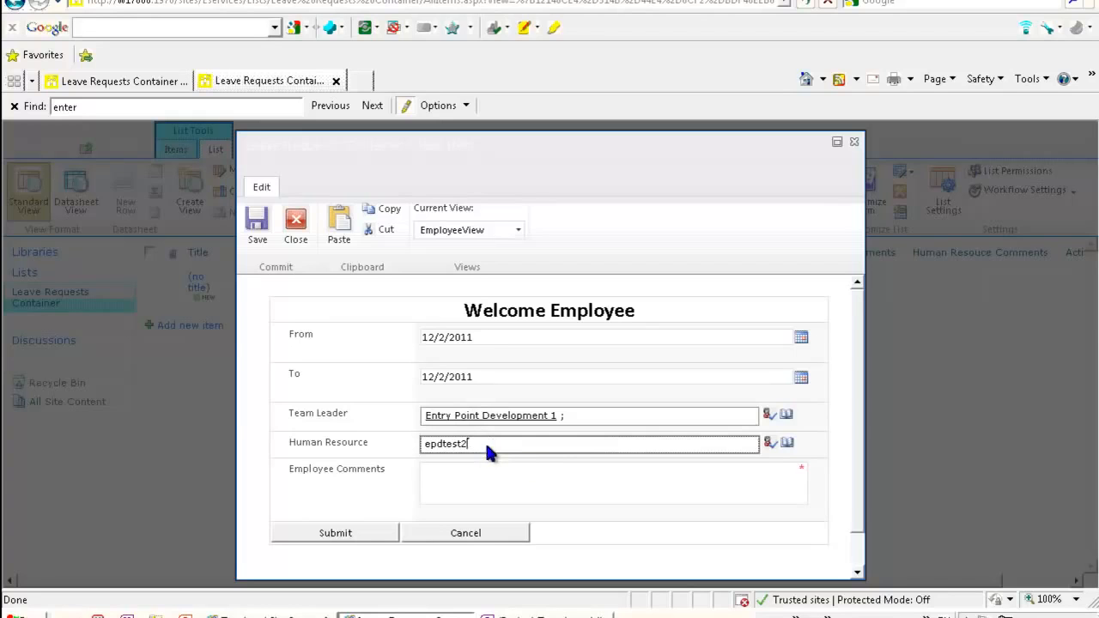
pyautogui.click(770, 442)
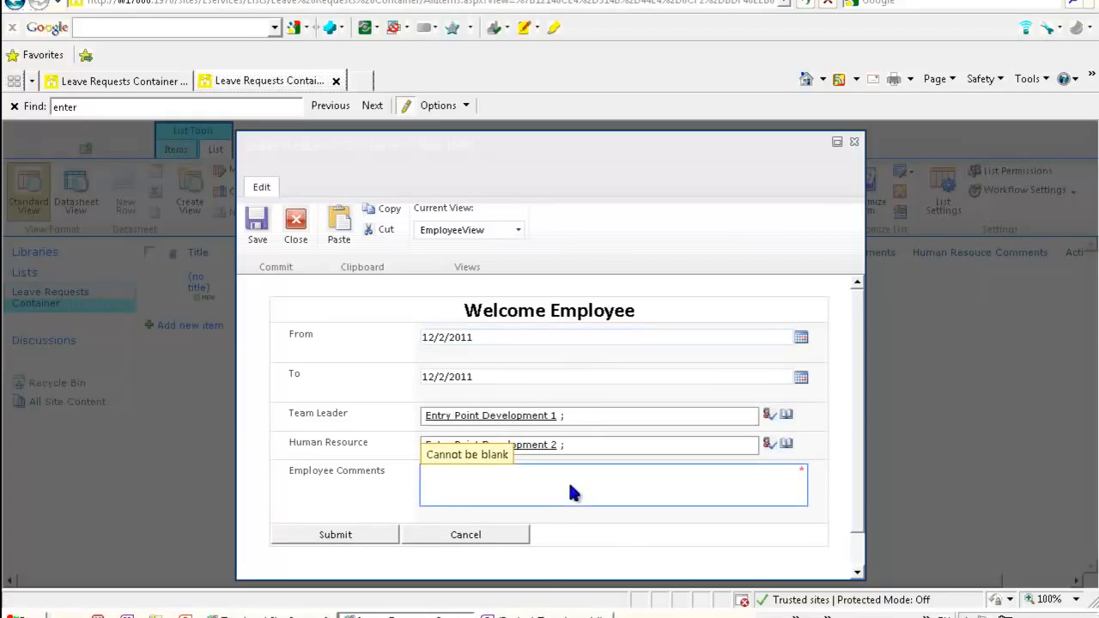
# - Enter the employee comment "I am not feeling well." and submit the leave request
pyautogui.click(543, 489)
pyautogui.write('I am not ')
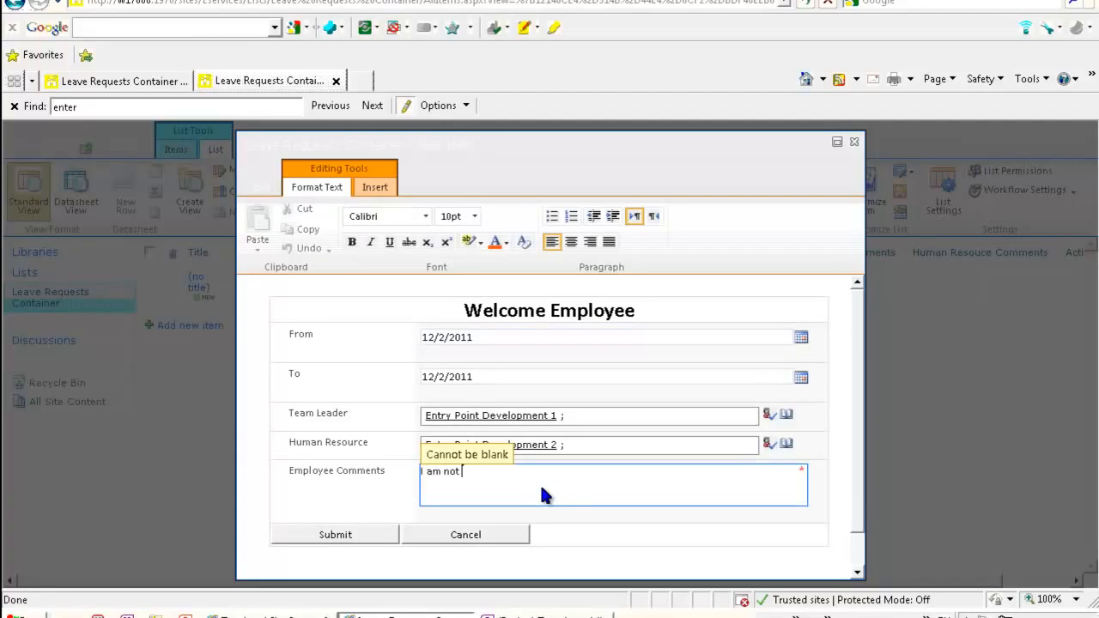
pyautogui.write('feeling well.')
pyautogui.click(344, 534)
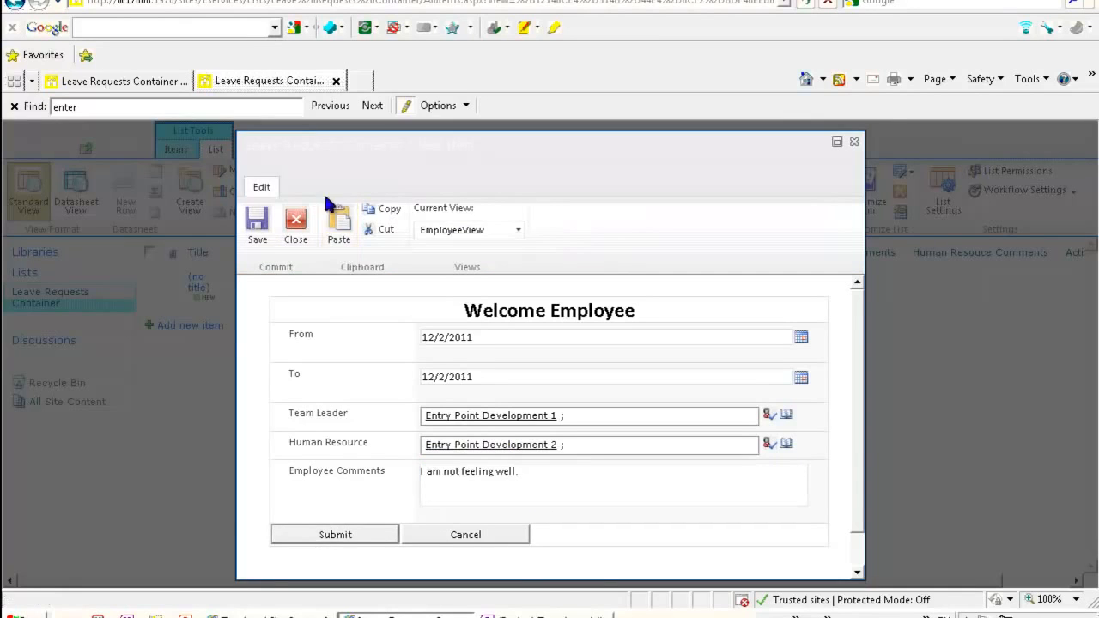
pyautogui.click(351, 529)
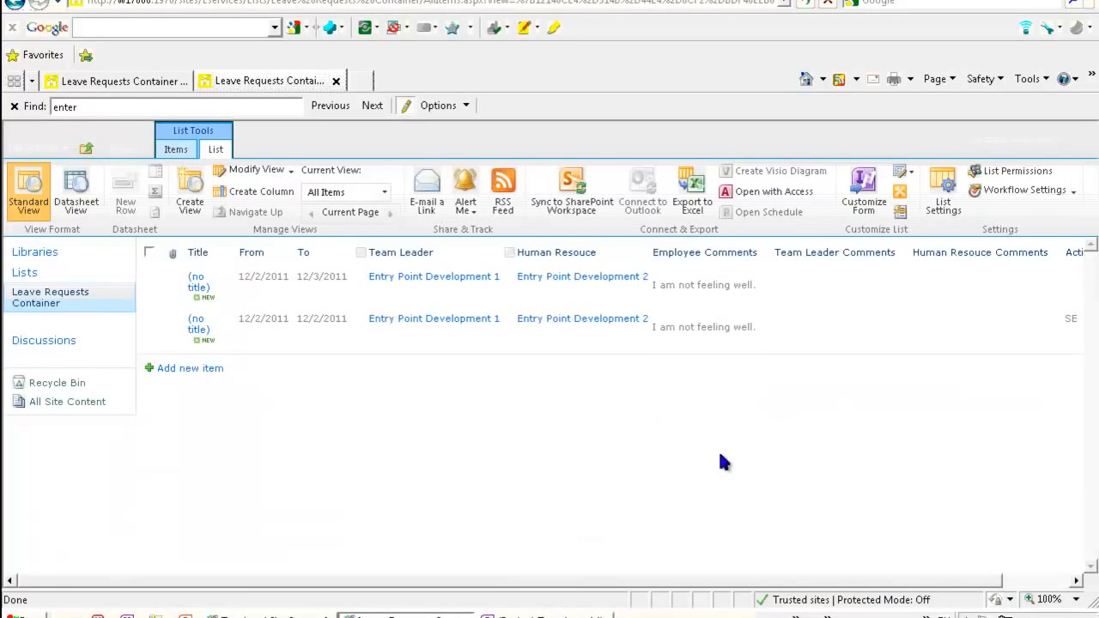
# - Switch the list to datasheet view and set the second leave request's State to WT
pyautogui.moveTo(707, 584); pyautogui.dragTo(846, 601)
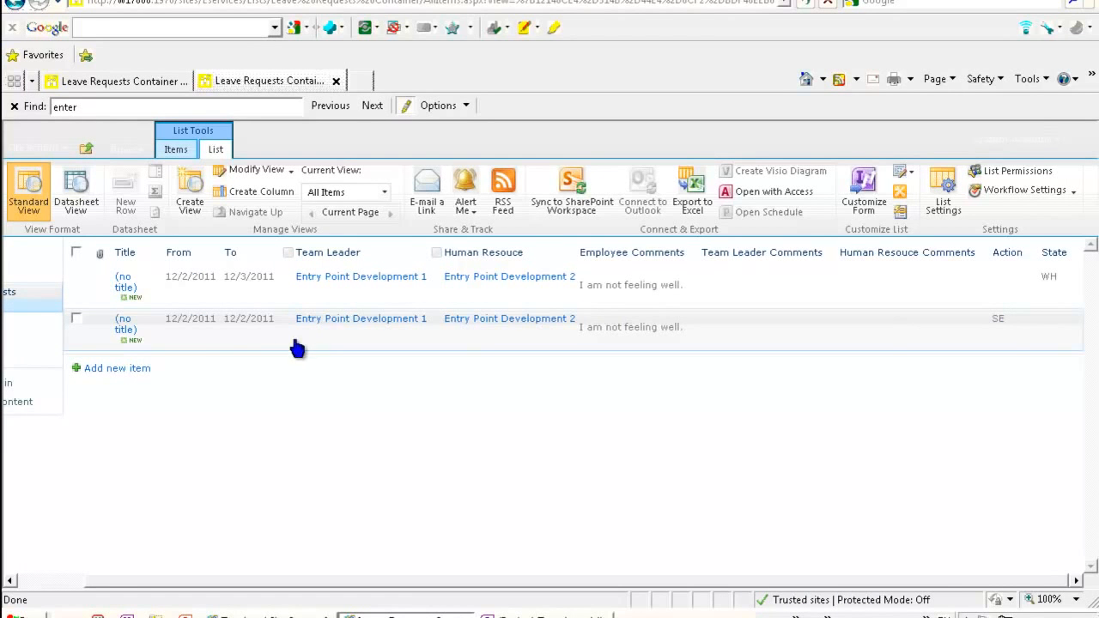
pyautogui.click(75, 197)
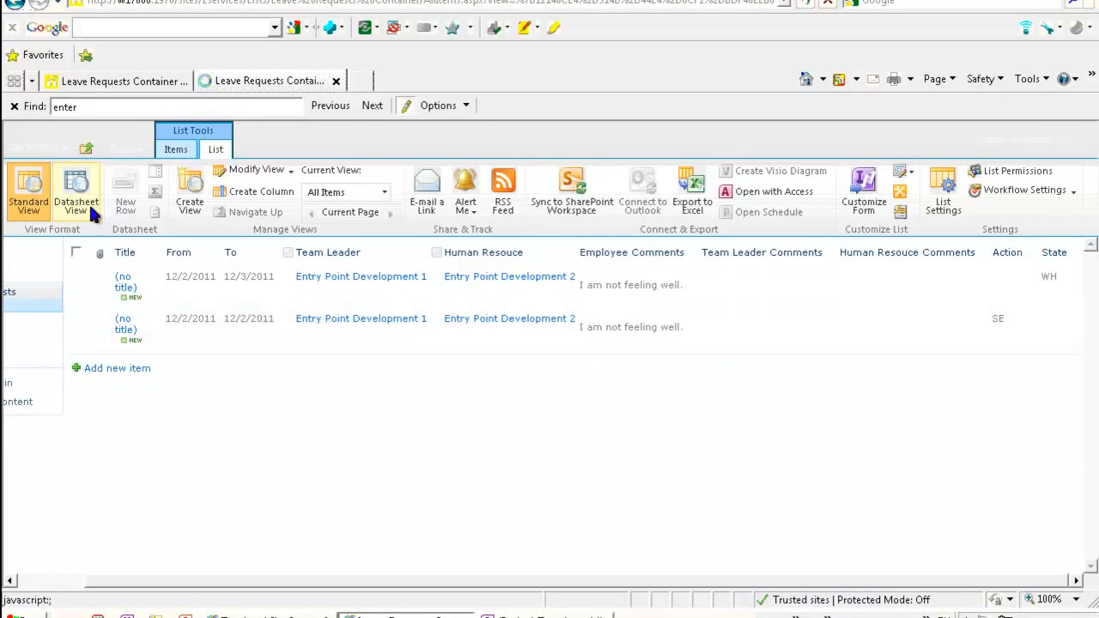
pyautogui.moveTo(700, 569); pyautogui.dragTo(1018, 589)
pyautogui.click(1011, 327)
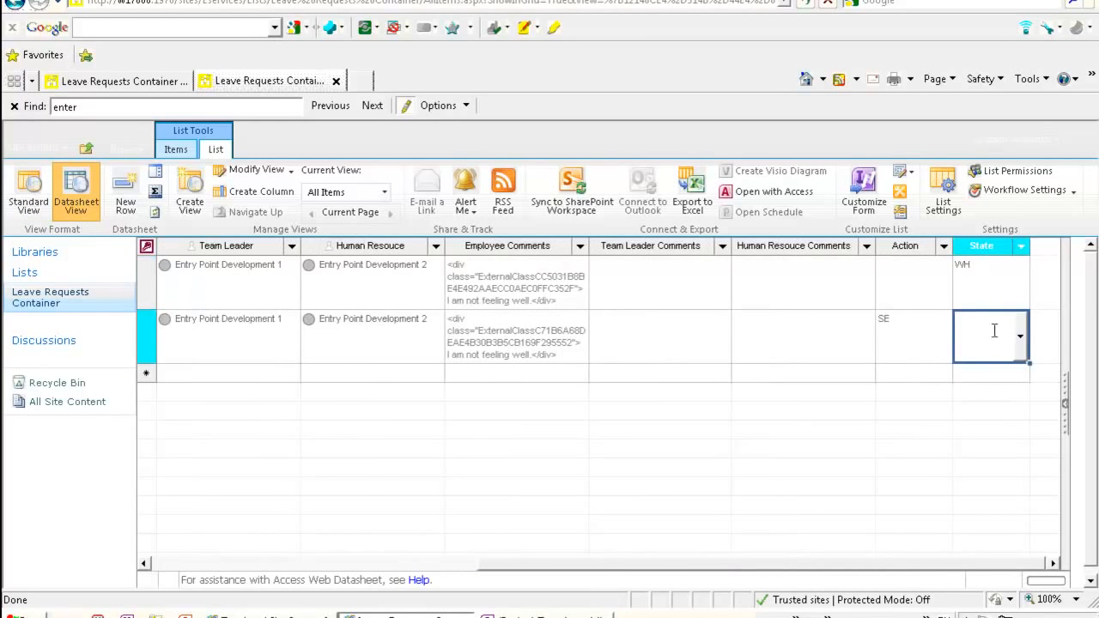
pyautogui.click(1022, 337)
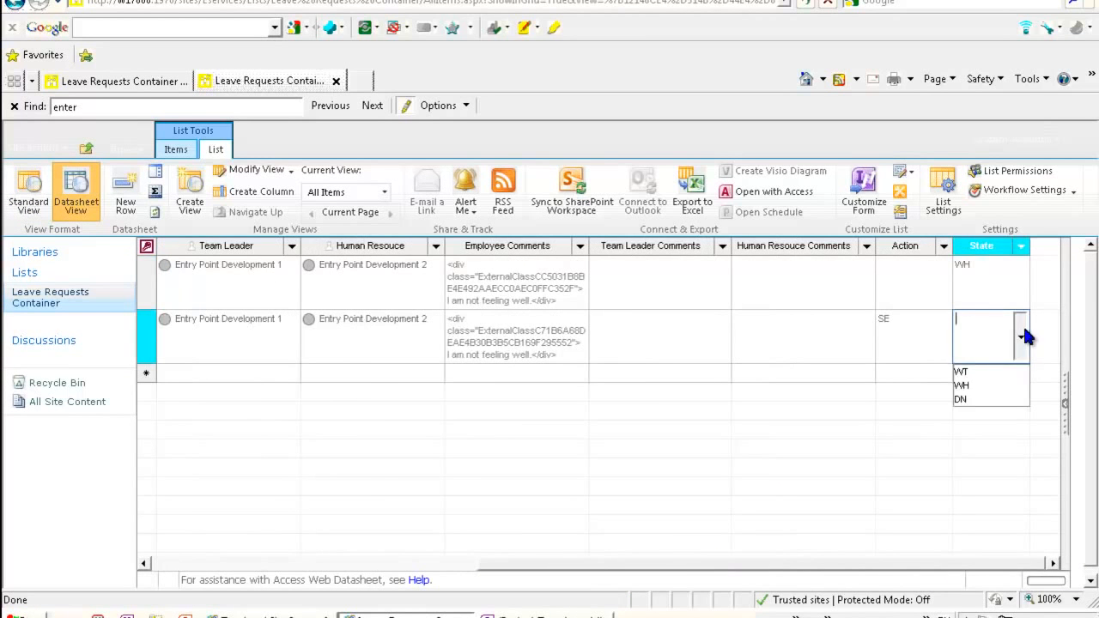
pyautogui.click(985, 374)
pyautogui.moveTo(904, 574); pyautogui.dragTo(573, 574)
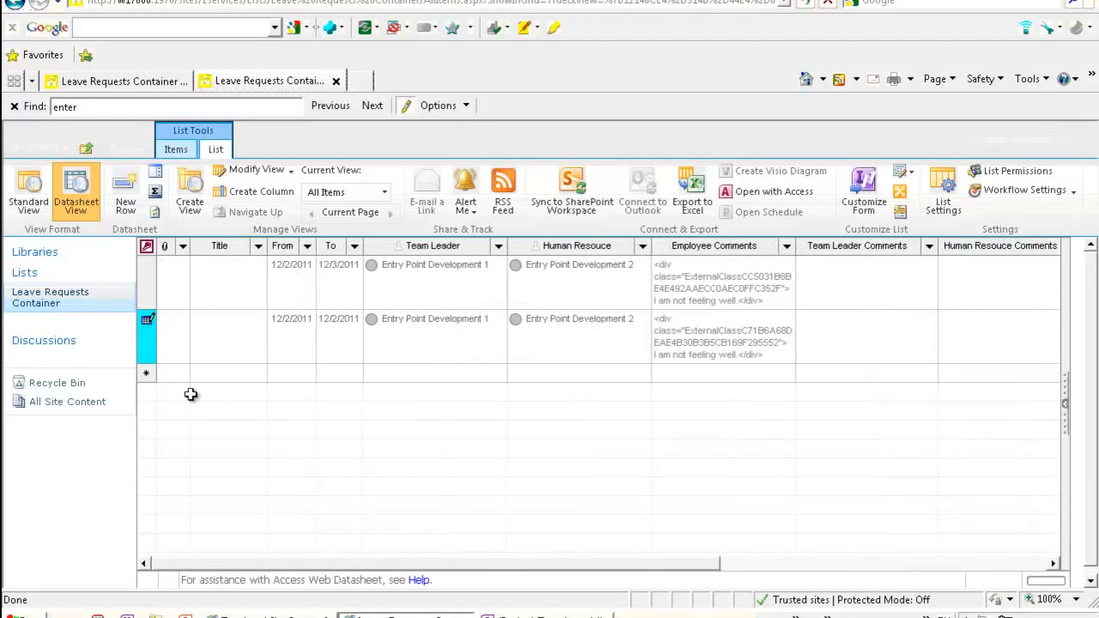
# - Return to the standard view and open the second leave request for editing in the team leader view
pyautogui.click(29, 193)
pyautogui.click(528, 363)
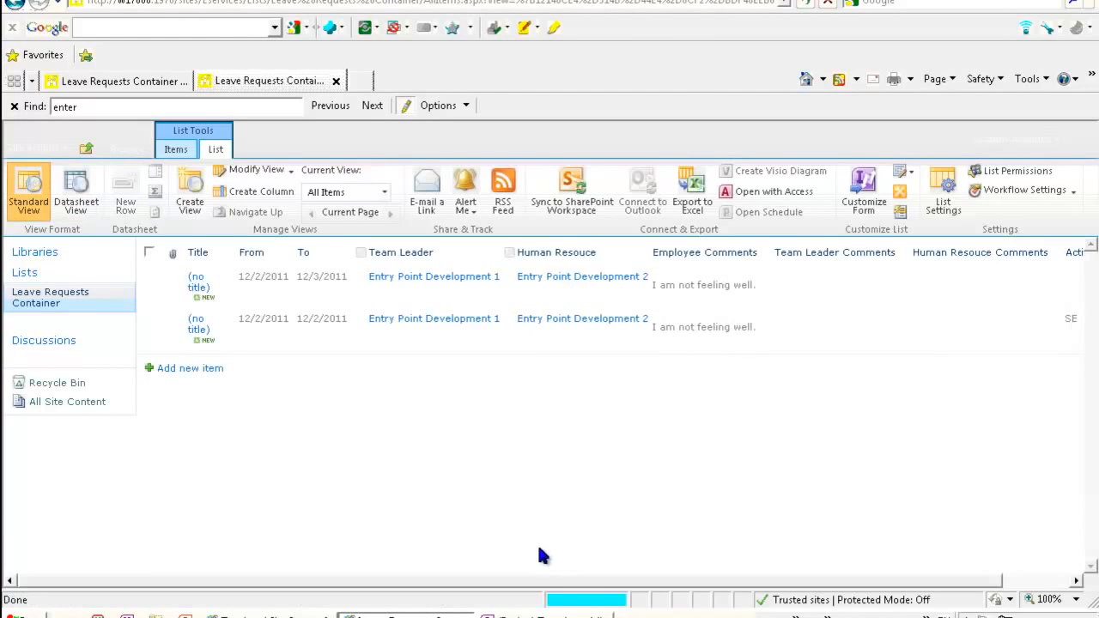
pyautogui.click(200, 328)
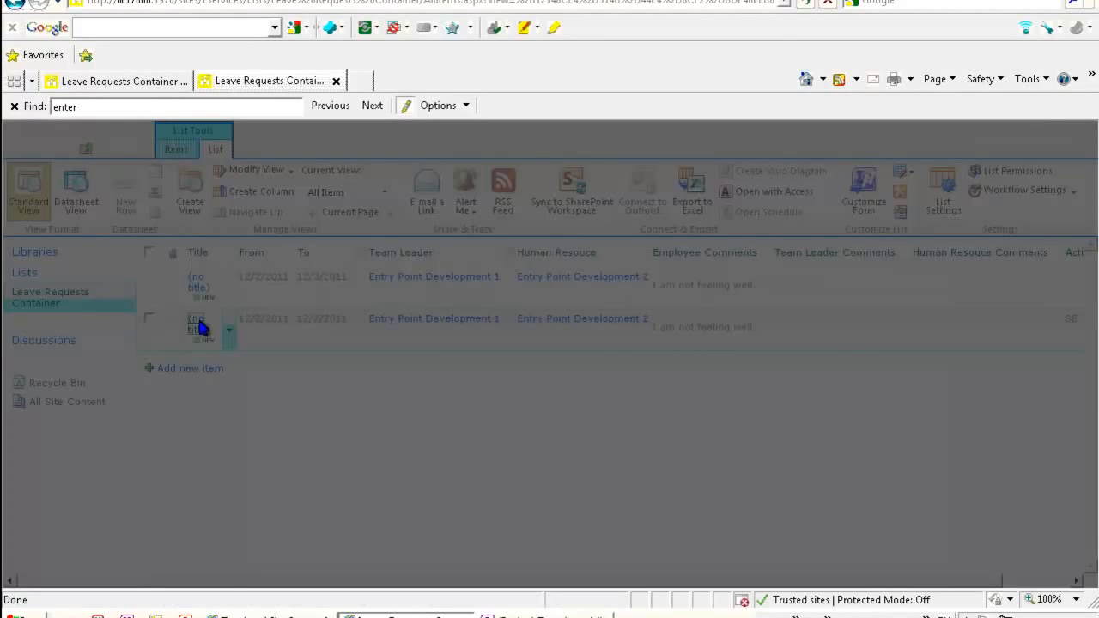
pyautogui.click(266, 226)
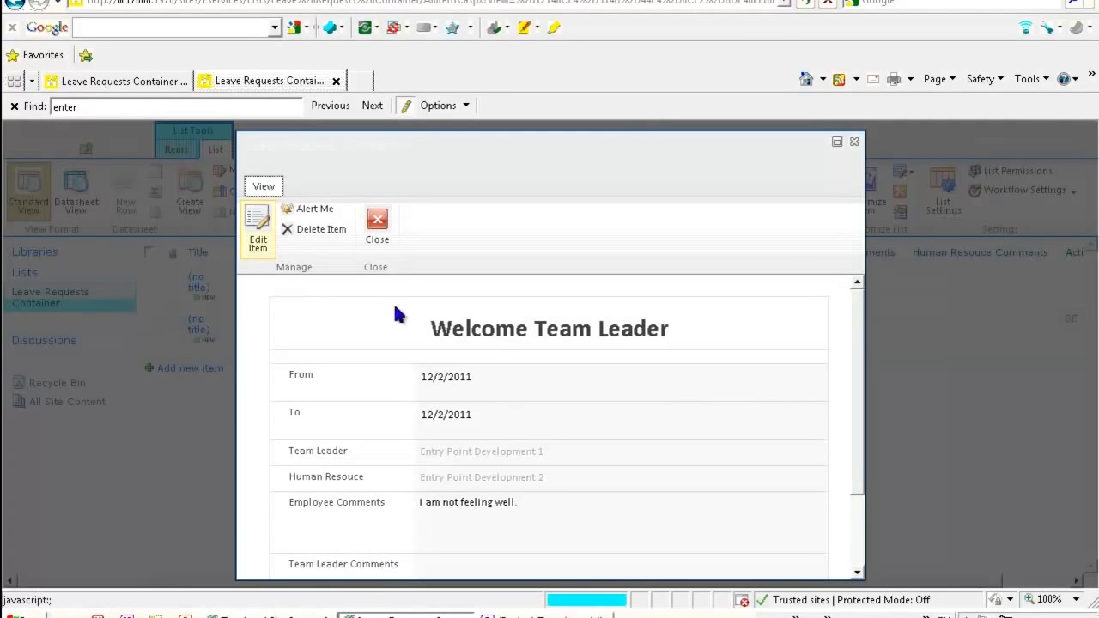
pyautogui.moveTo(863, 375); pyautogui.dragTo(857, 498)
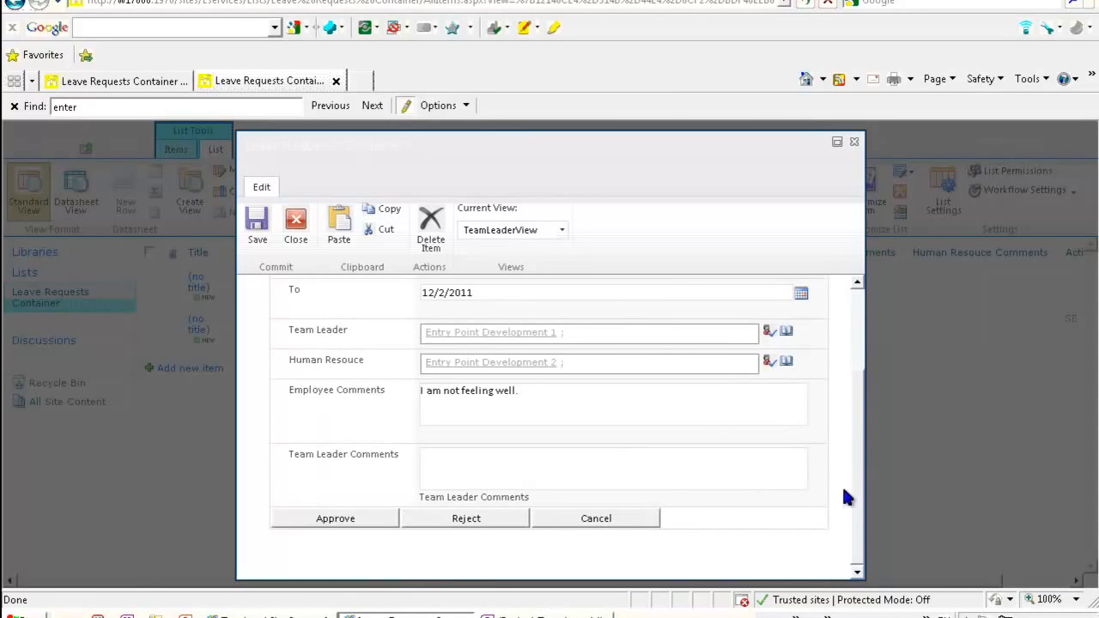
# - Enter the team leader comment "Your leave is approved" and approve the leave request
pyautogui.click(547, 408)
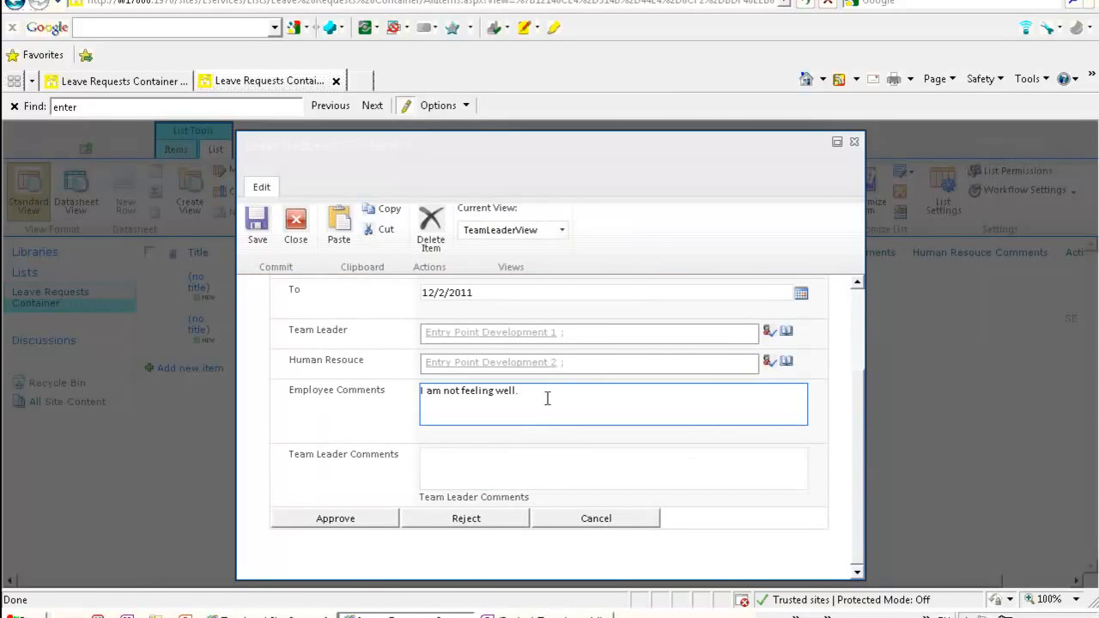
pyautogui.click(508, 475)
pyautogui.write('Y')
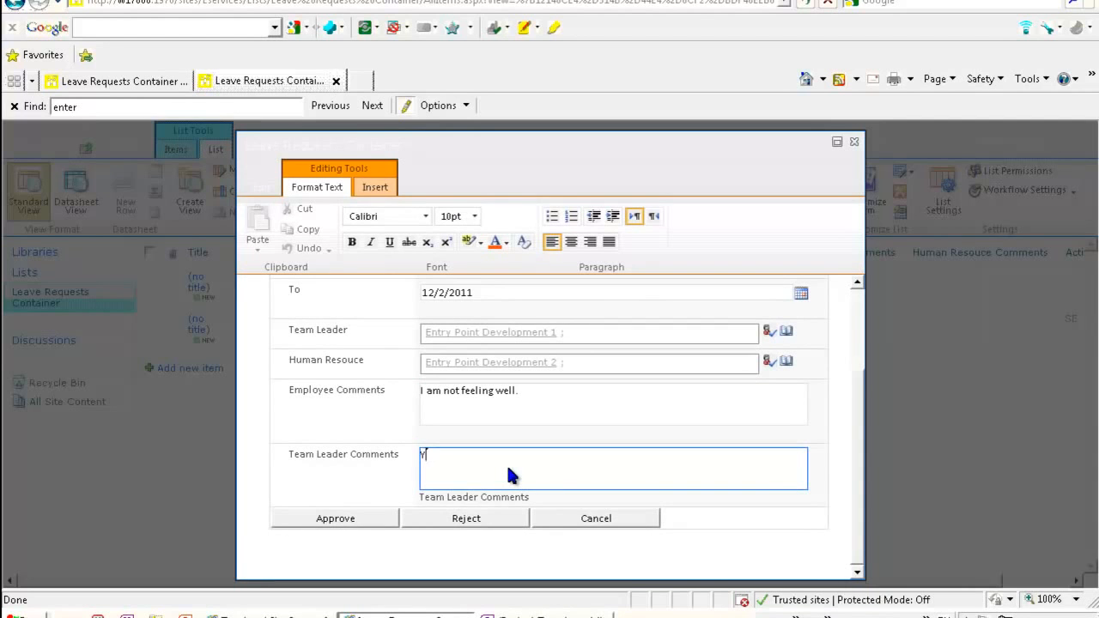
pyautogui.write('our leave is')
pyautogui.click(354, 518)
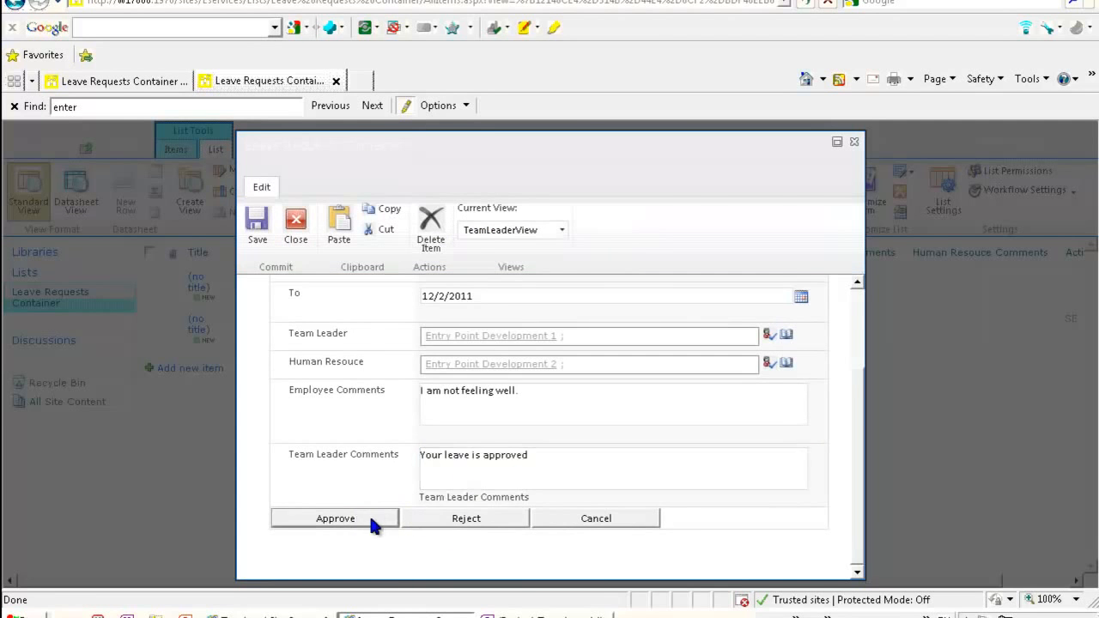
pyautogui.click(370, 518)
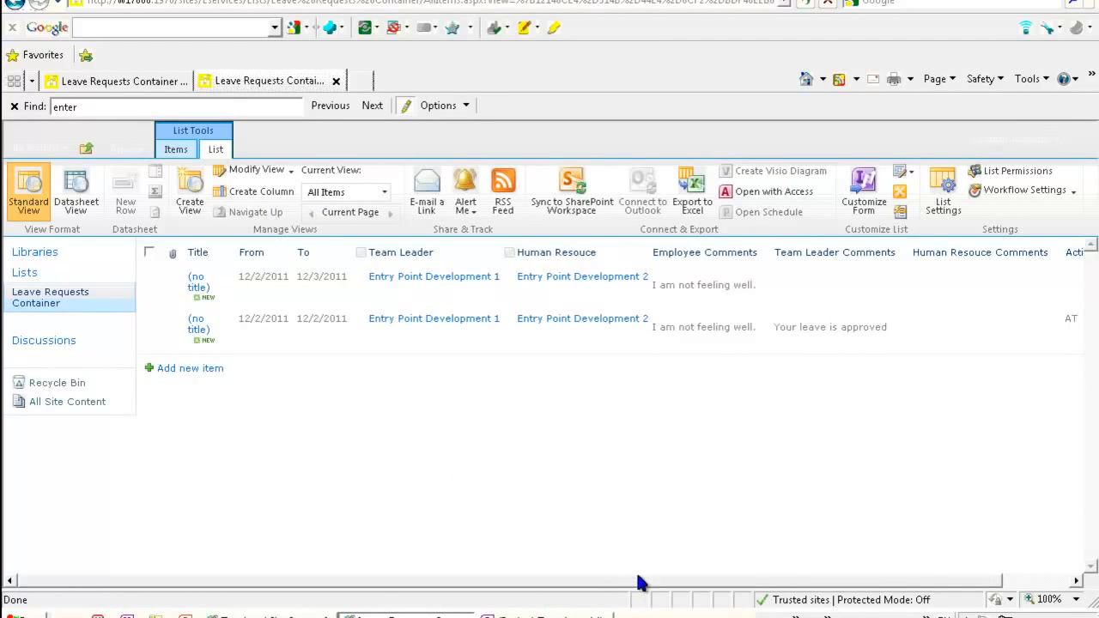
pyautogui.moveTo(625, 582); pyautogui.dragTo(860, 573)
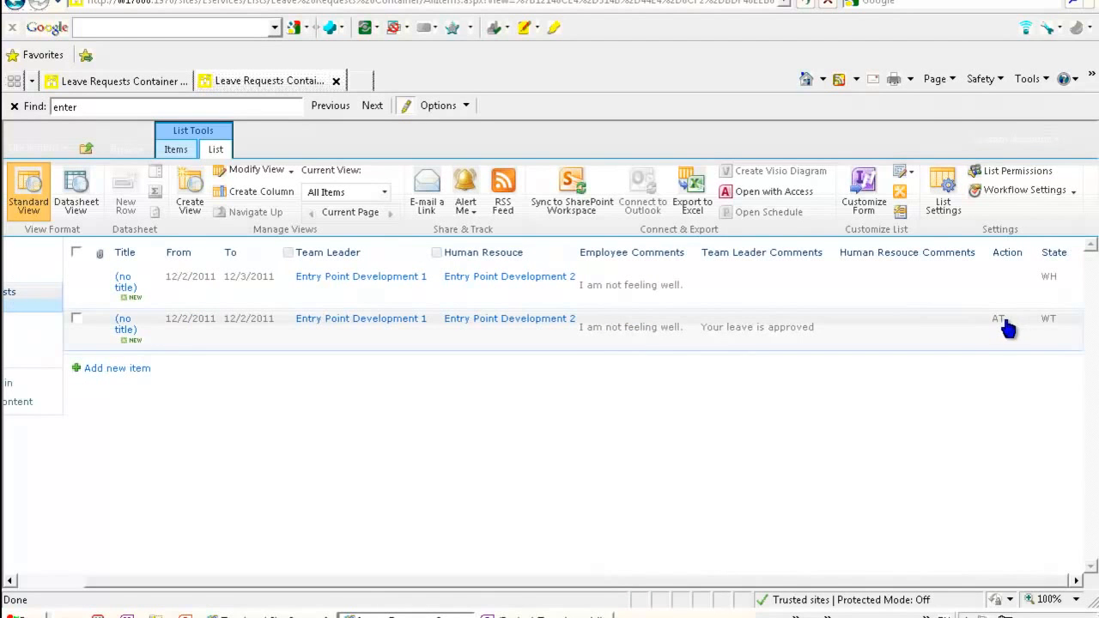